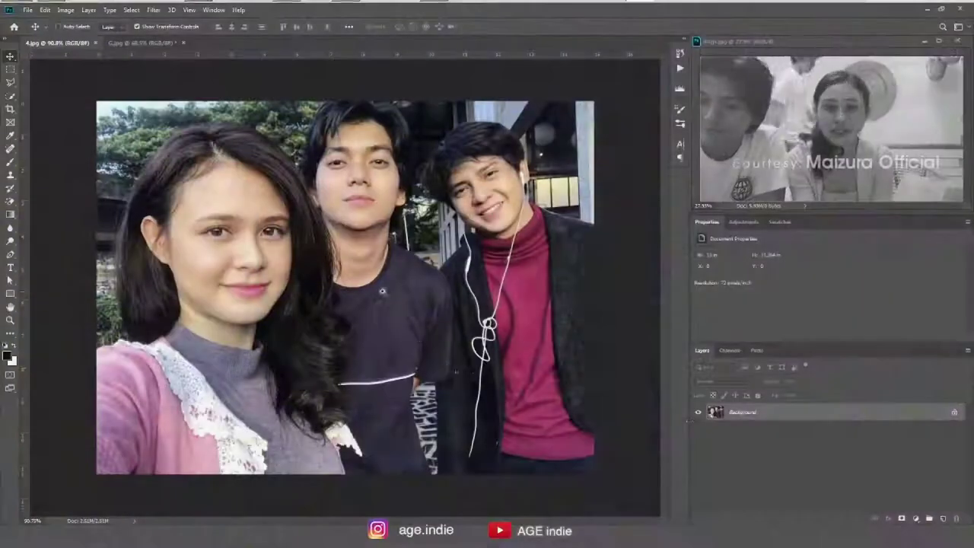
- Crop the group photo down to just the smiling man in the red turtleneck
scroll(518, 267, up, 2)
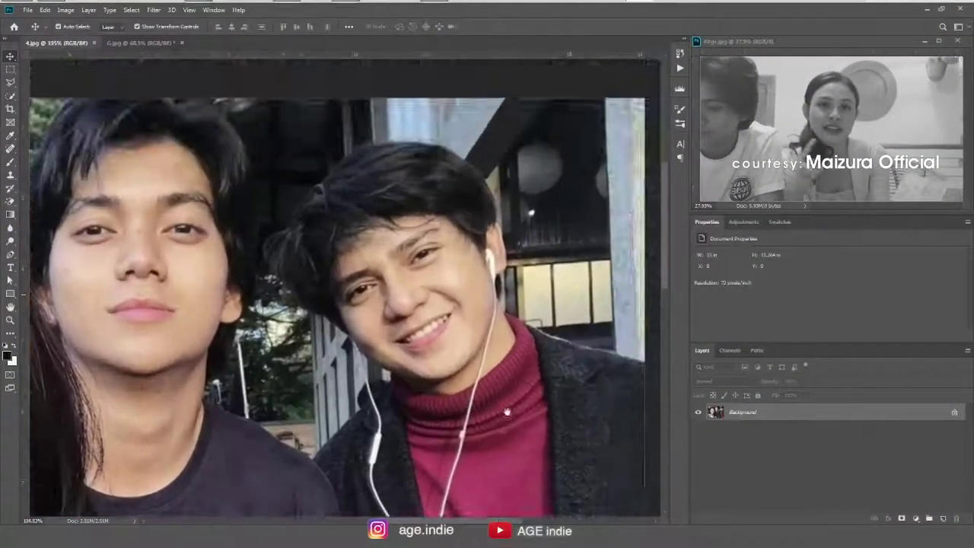
scroll(514, 320, up, 2)
scroll(508, 370, up, 2)
scroll(486, 440, down, 3)
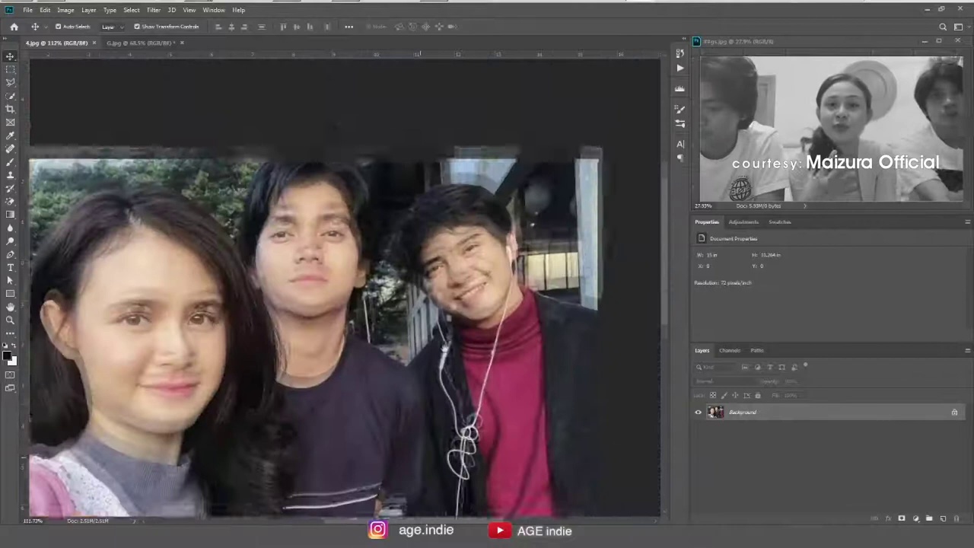
scroll(487, 439, down, 2)
click(10, 109)
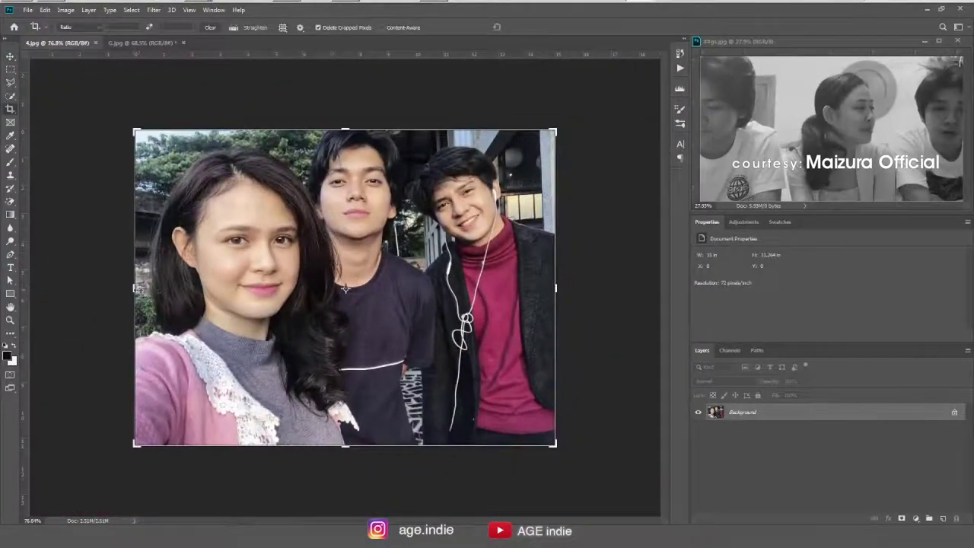
drag(135, 287, 282, 286)
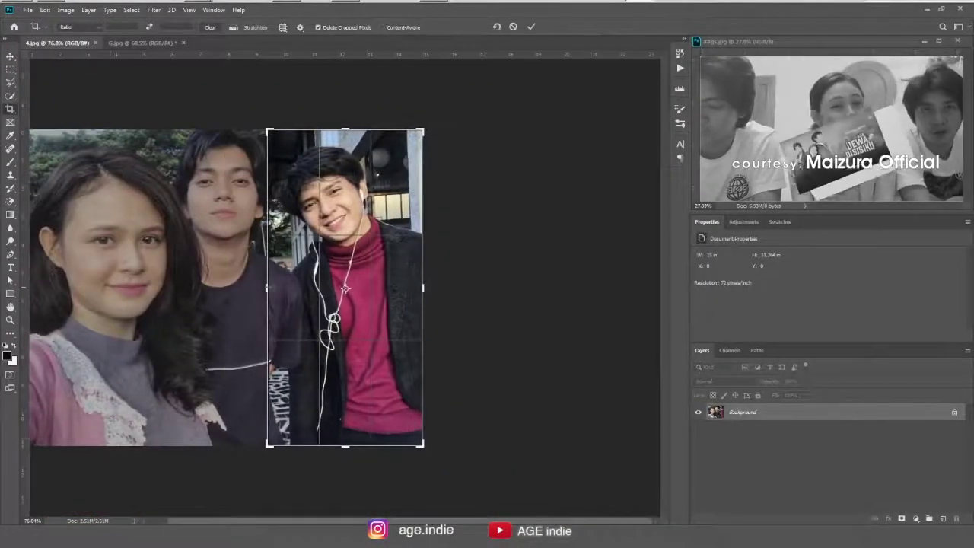
key(Return)
- On the woman's portrait, run the presmudge normal action, resampling with Preserve Details 2.0
click(145, 43)
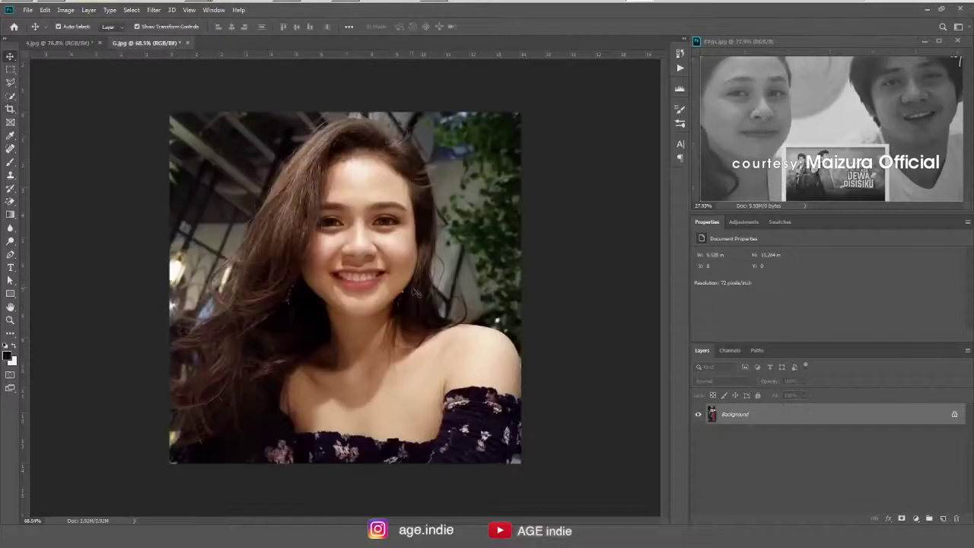
scroll(389, 271, up, 2)
scroll(389, 271, down, 2)
scroll(392, 304, up, 2)
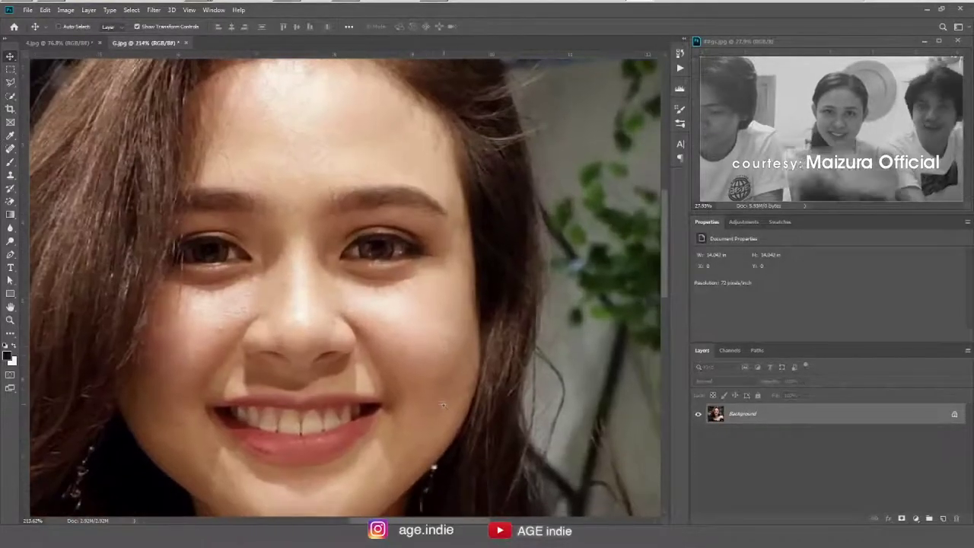
scroll(395, 352, down, 1)
scroll(411, 383, down, 2)
scroll(411, 383, up, 1)
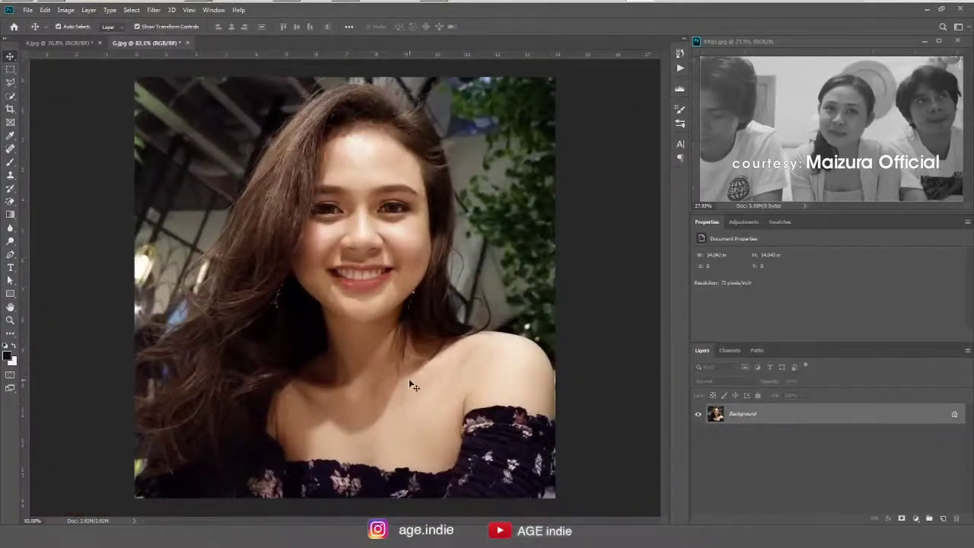
click(679, 68)
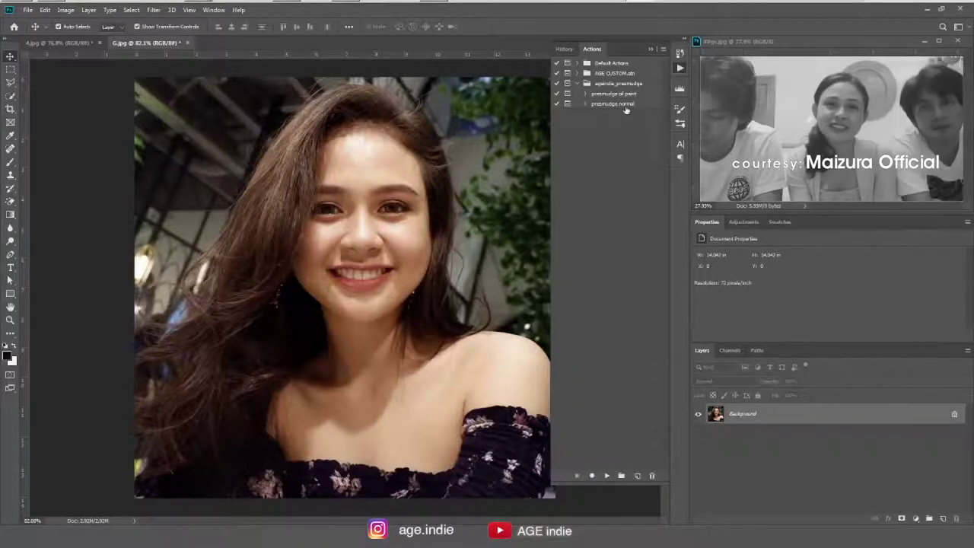
click(608, 476)
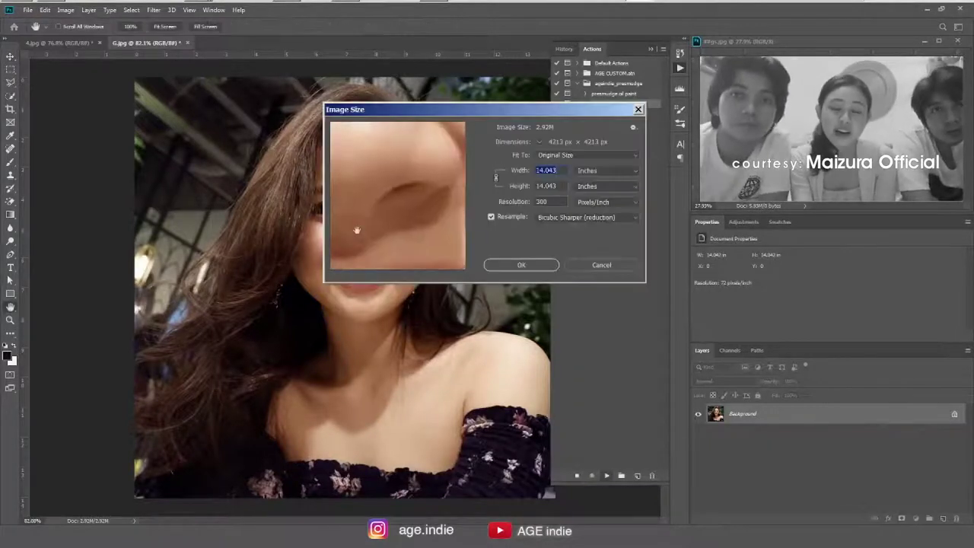
click(586, 217)
click(583, 237)
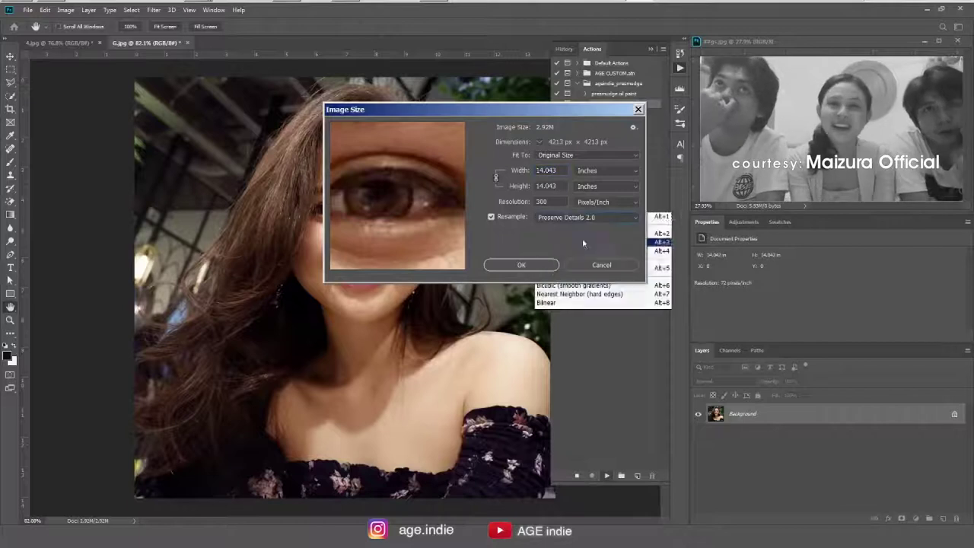
key(Return)
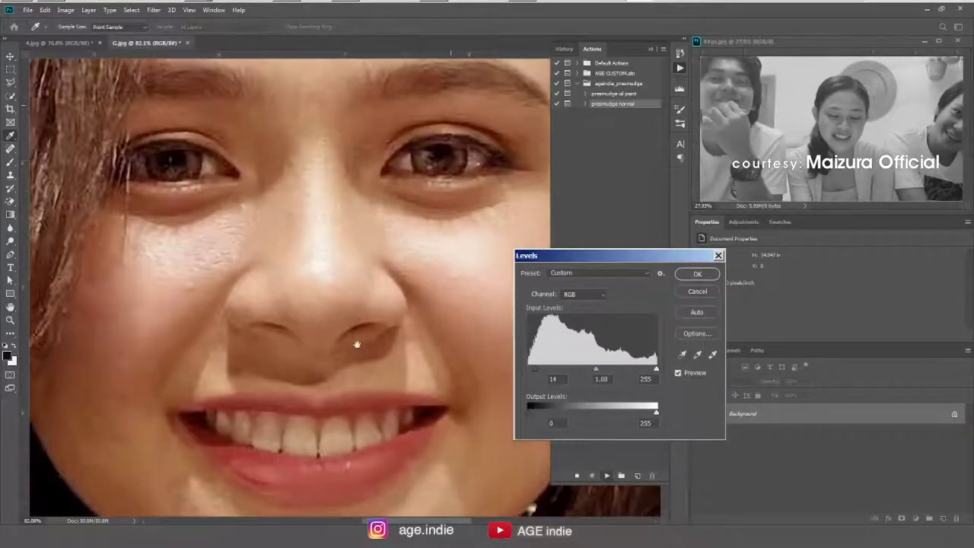
- Brighten with Levels, then apply Smart Sharpen, High Pass, a second Levels and Camera Raw clarity
click(395, 348)
key(ctrl+0)
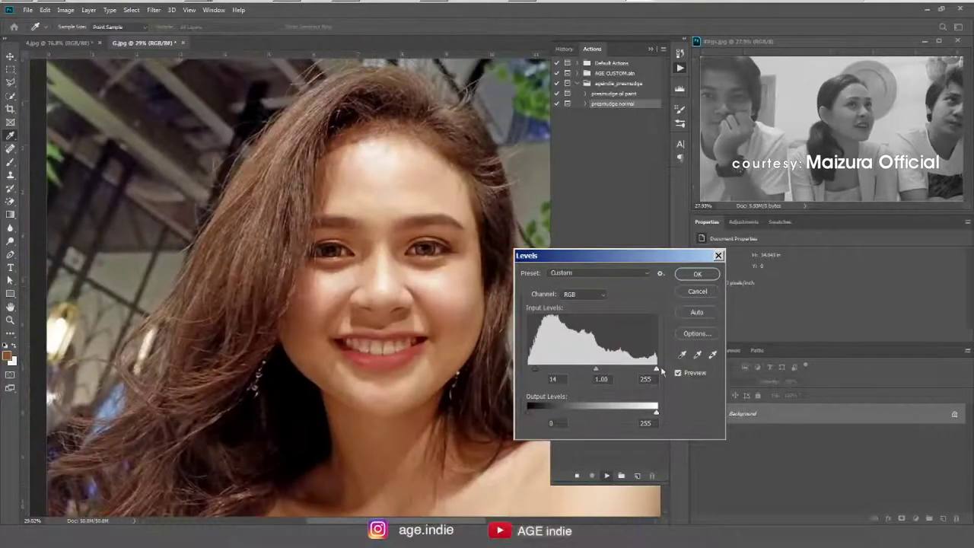
drag(656, 368, 649, 368)
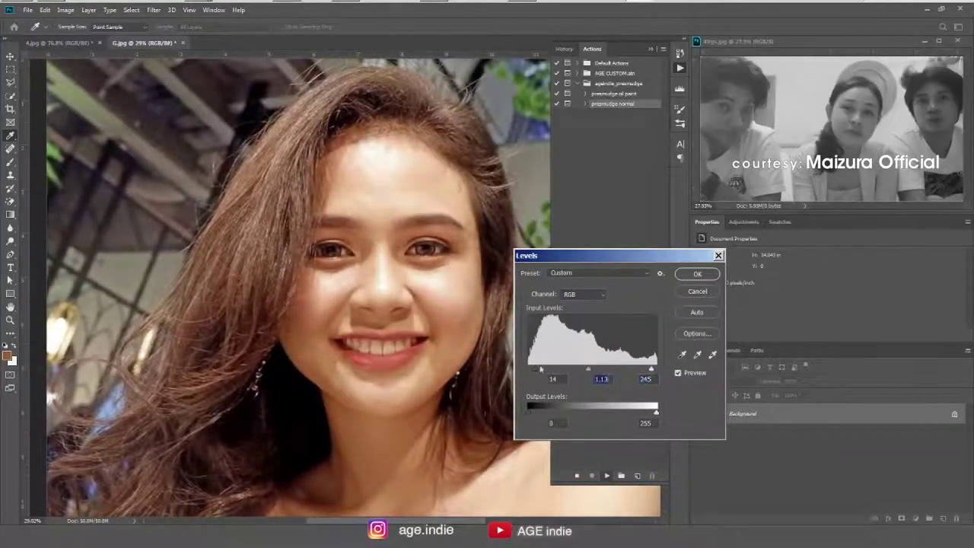
click(685, 274)
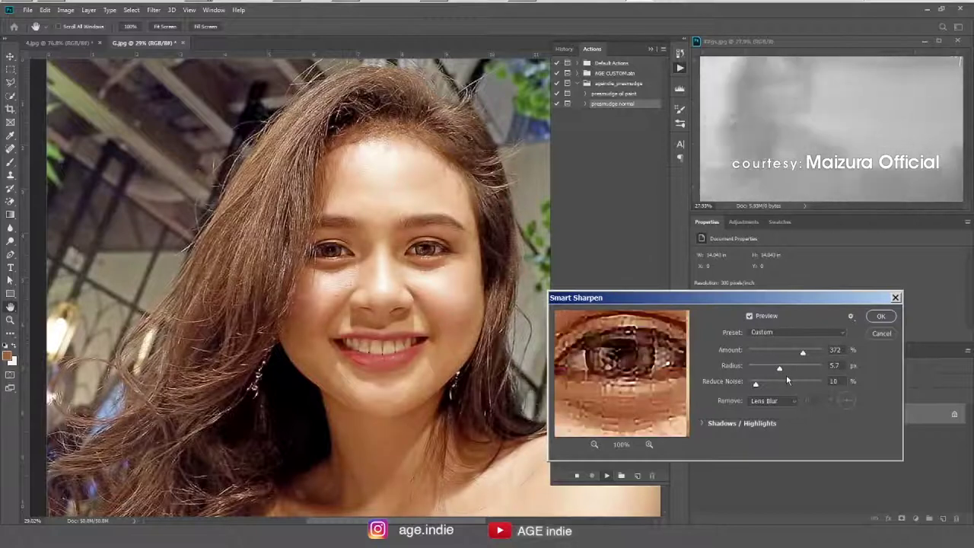
click(880, 316)
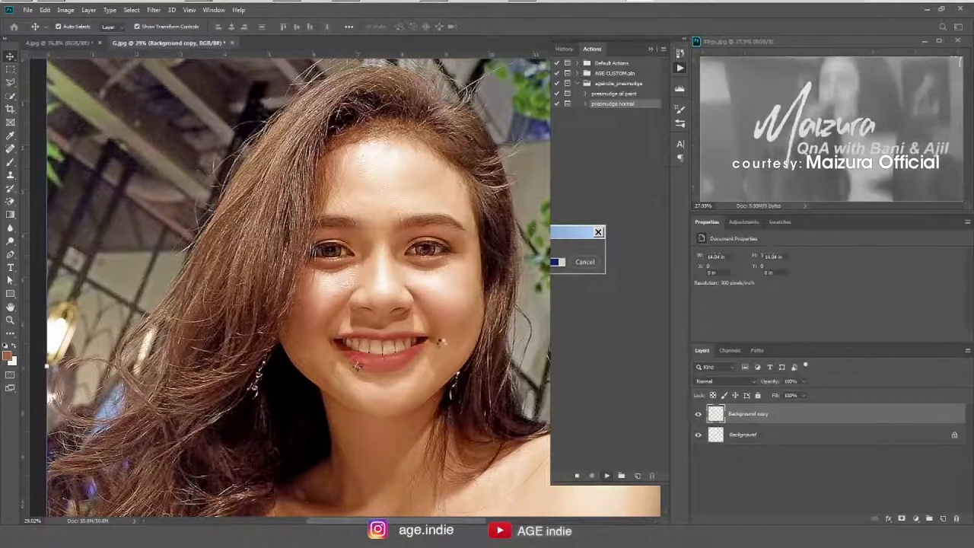
key(Return)
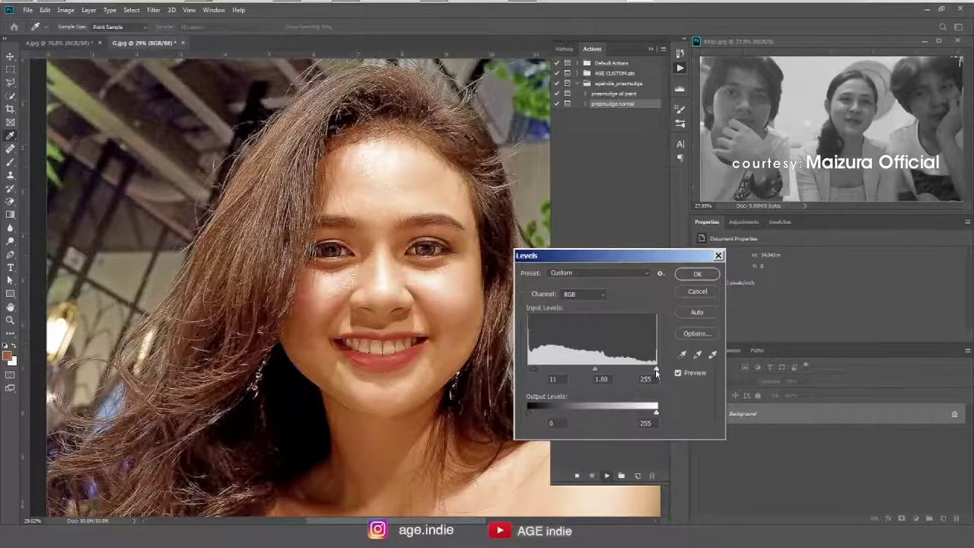
drag(657, 370, 647, 371)
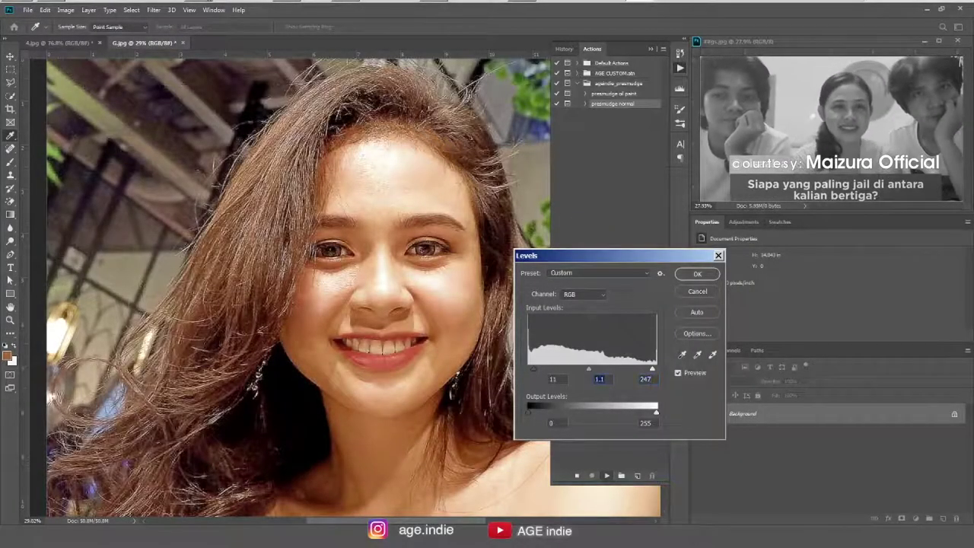
key(Return)
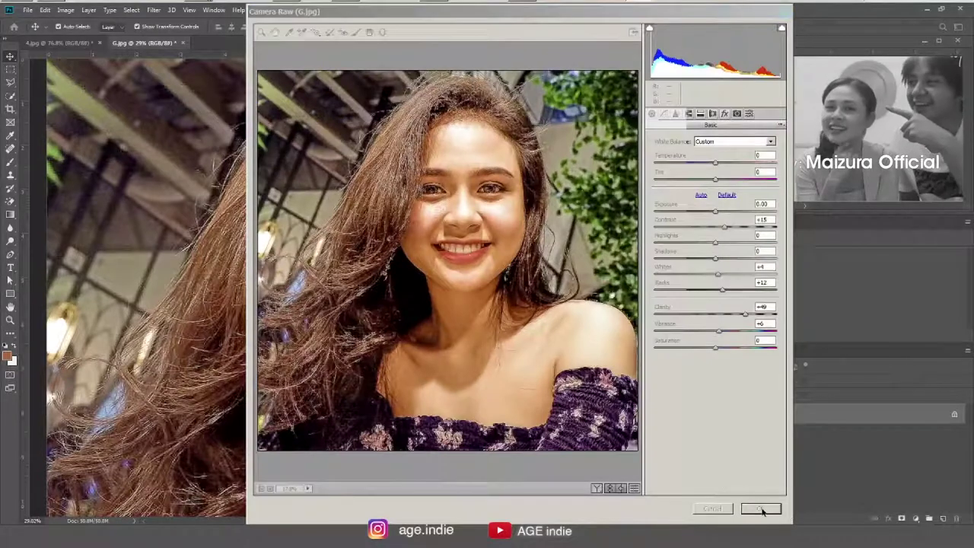
click(762, 510)
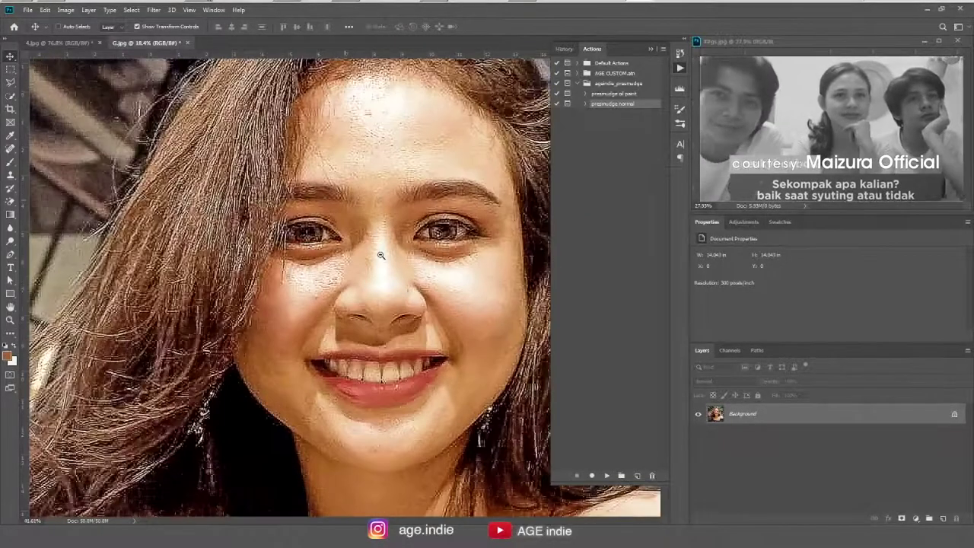
key(ctrl+0)
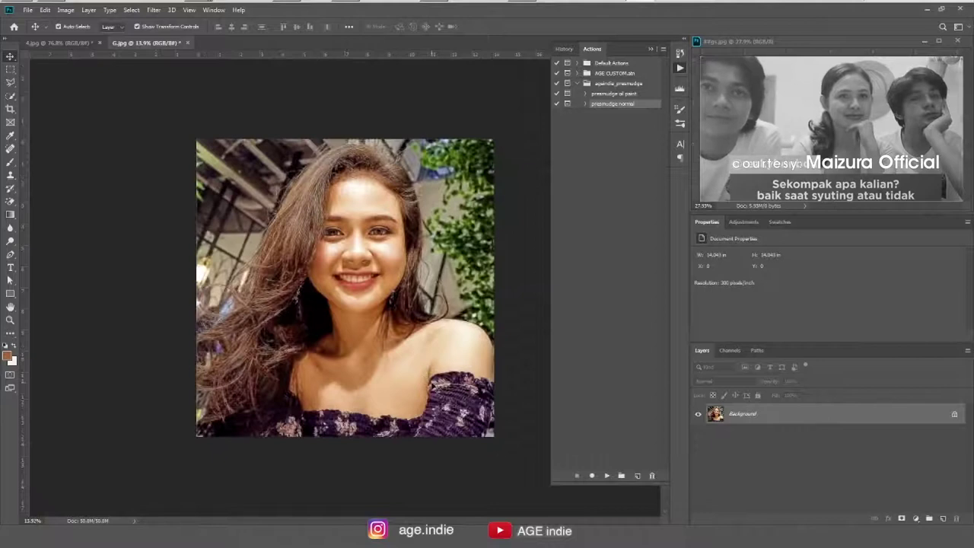
- On the man's cropped photo, run the presmudge normal action with Preserve Details 2.0 resampling
key(ctrl+Tab)
click(607, 475)
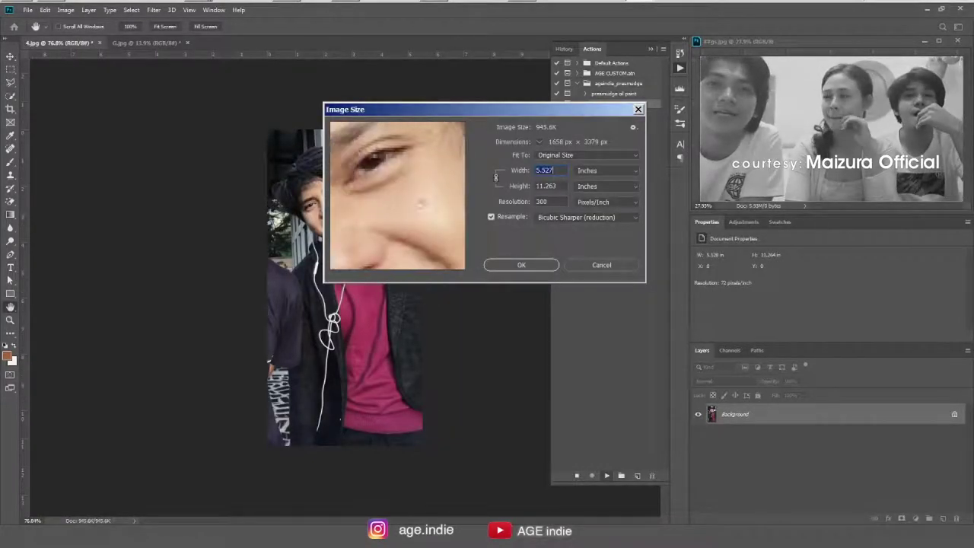
click(586, 217)
click(586, 242)
click(521, 265)
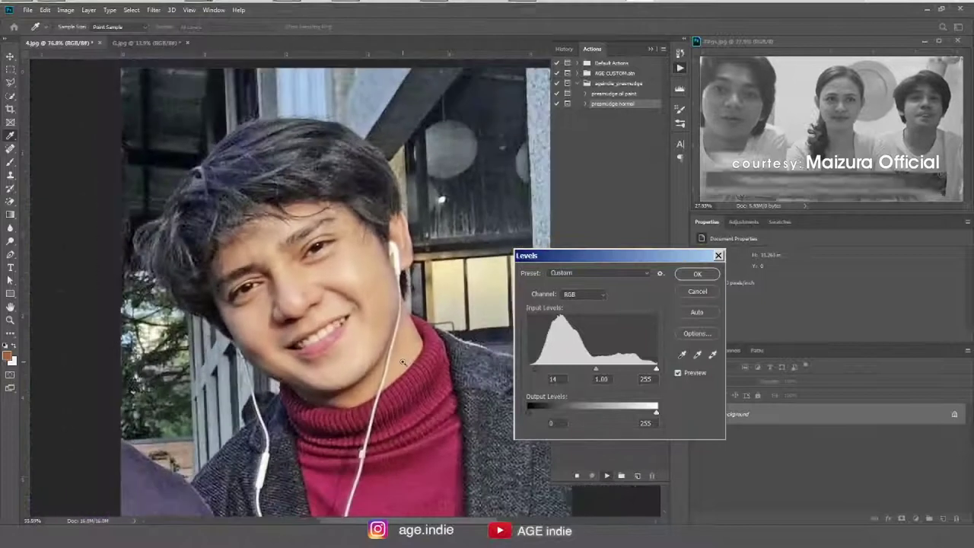
- Brighten midtones in Levels, then confirm Smart Sharpen, High Pass, second Levels and Camera Raw
drag(594, 369, 592, 370)
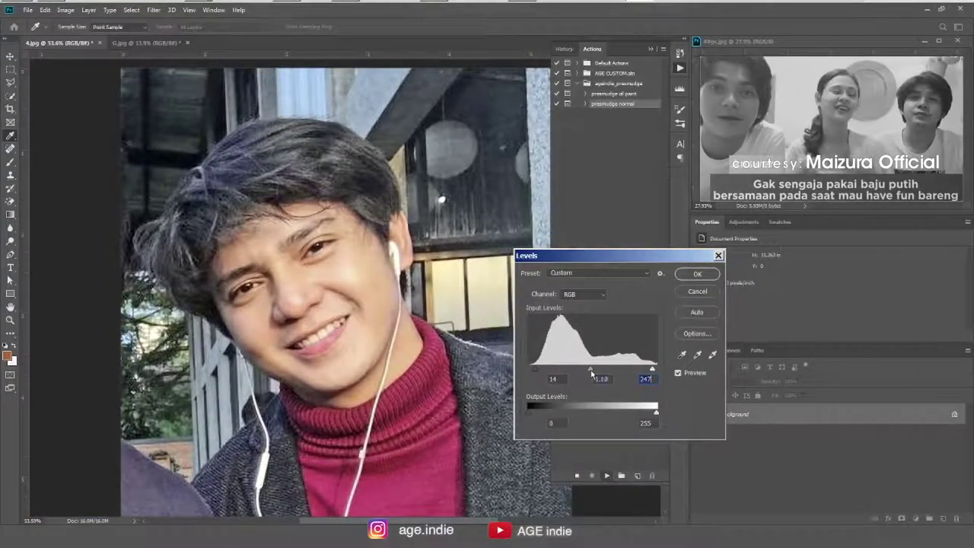
key(Return)
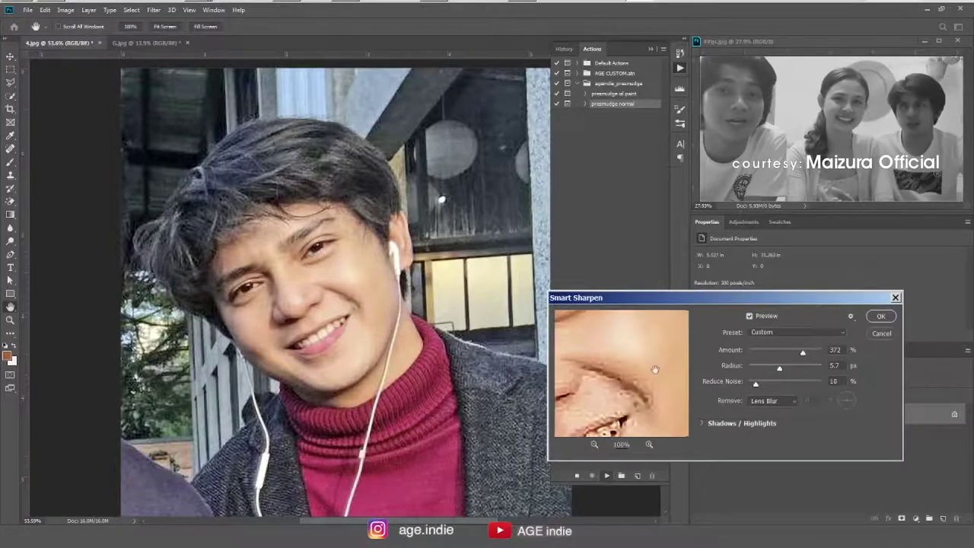
key(Return)
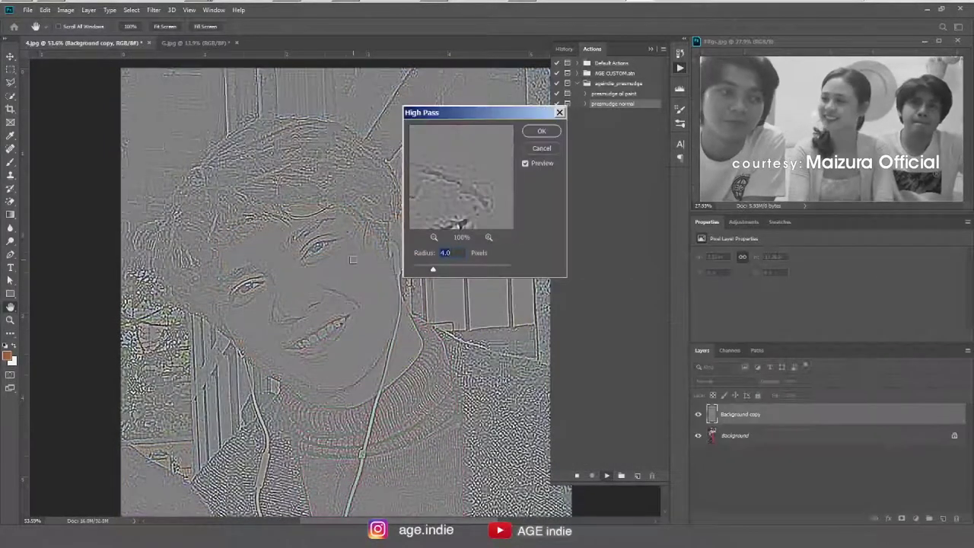
key(Return)
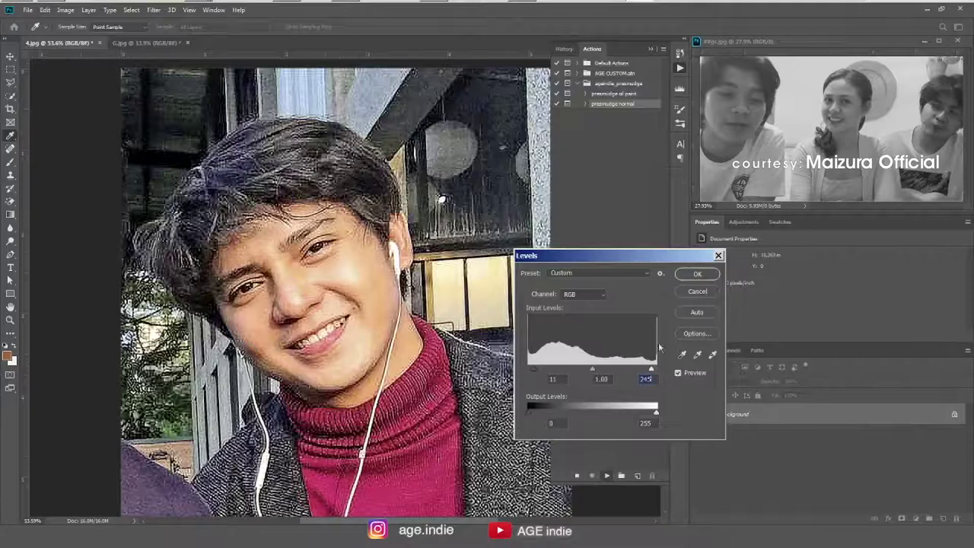
key(Return)
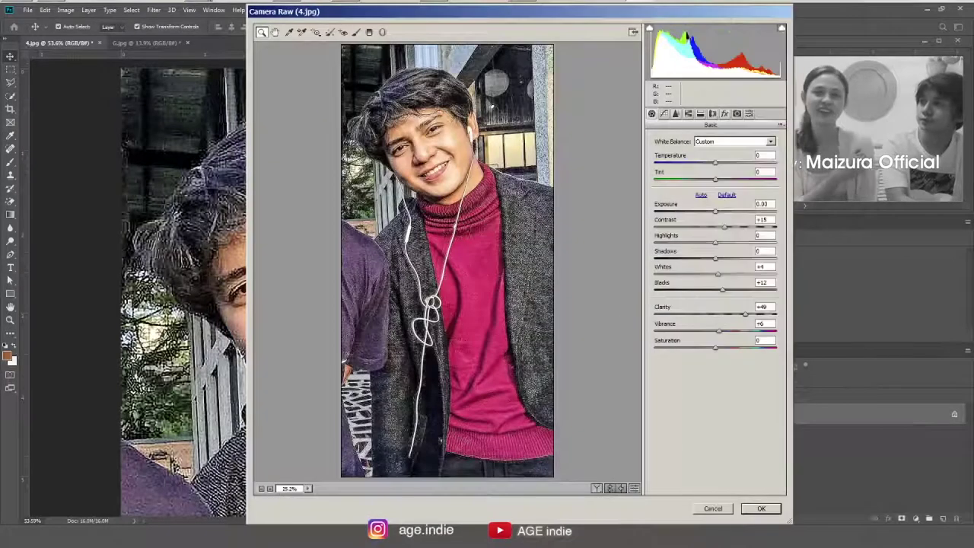
key(Return)
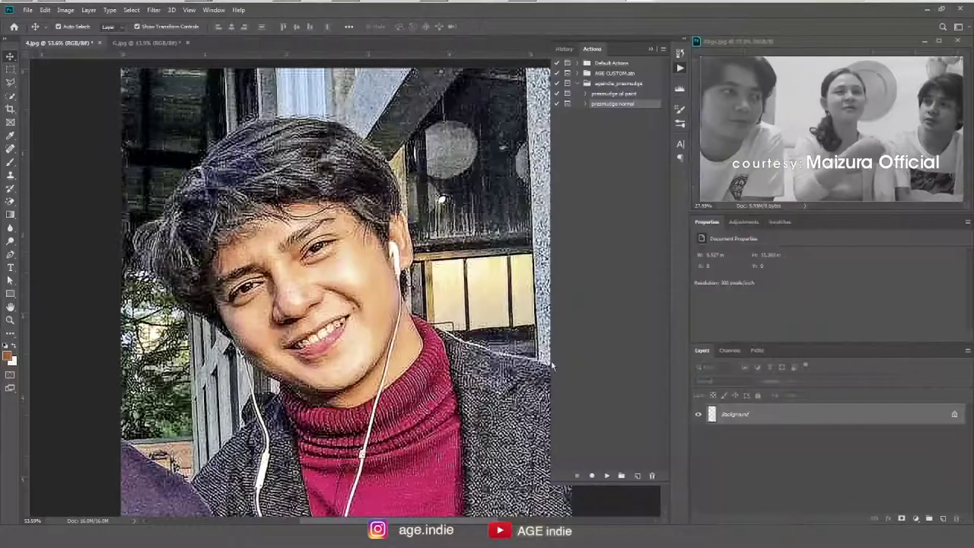
key(ctrl+0)
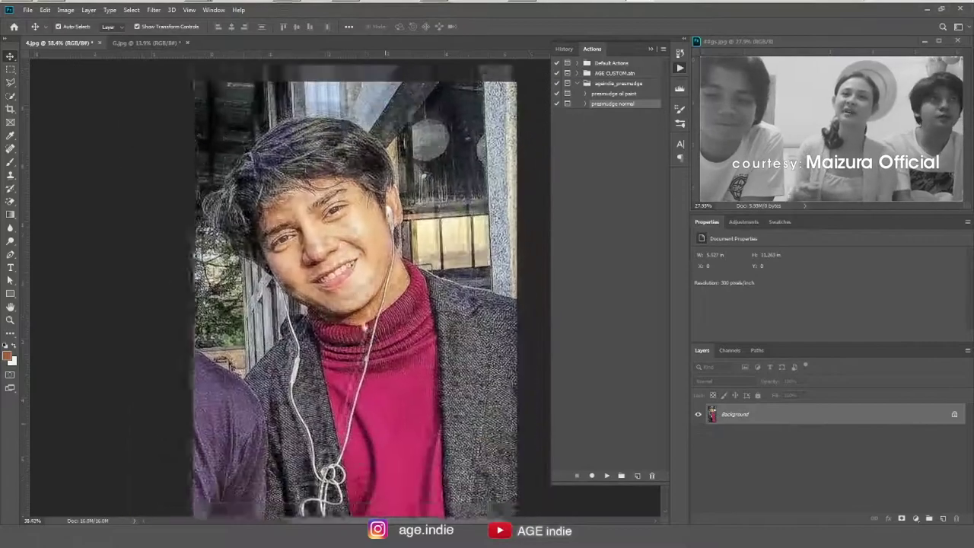
- Finish the Pen-tool cutout of the woman, removing her background to transparency
click(680, 108)
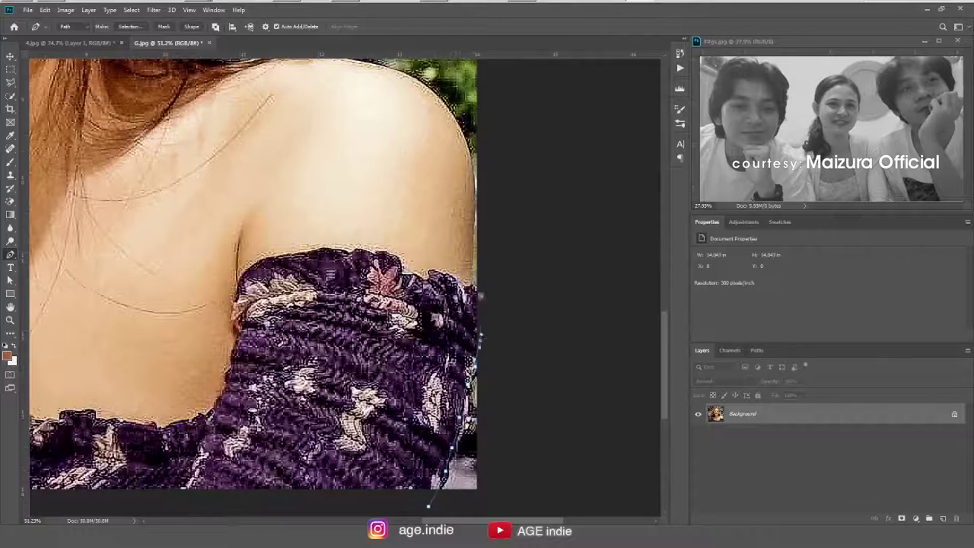
scroll(343, 289, up, 5)
scroll(342, 289, up, 5)
scroll(342, 289, up, 5)
scroll(343, 289, up, 5)
scroll(342, 289, up, 3)
scroll(342, 289, down, 5)
scroll(343, 290, down, 5)
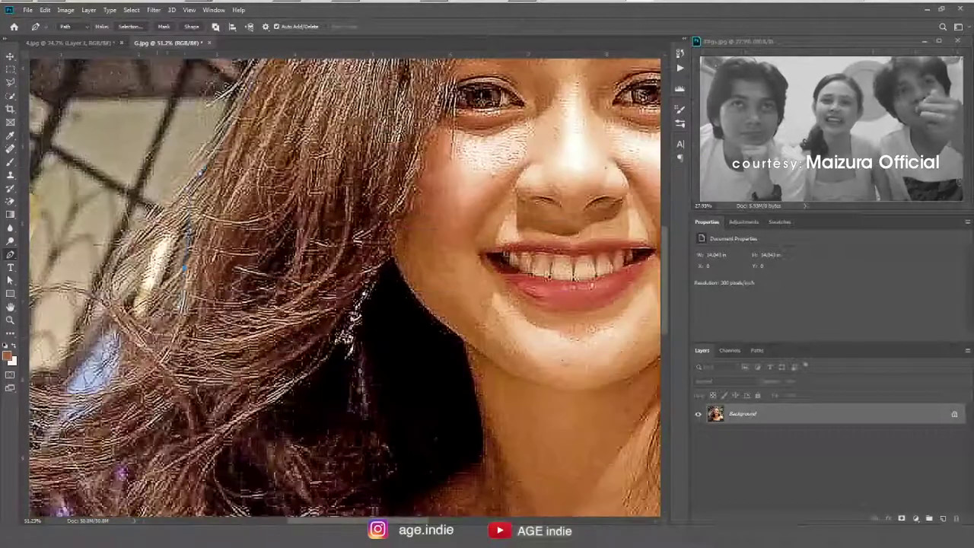
scroll(343, 289, down, 3)
scroll(342, 289, left, 3)
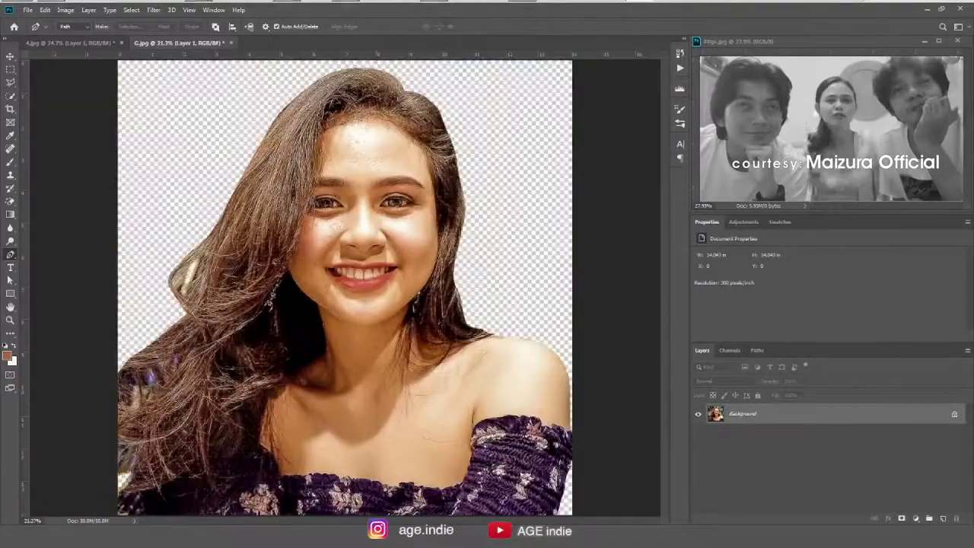
click(26, 10)
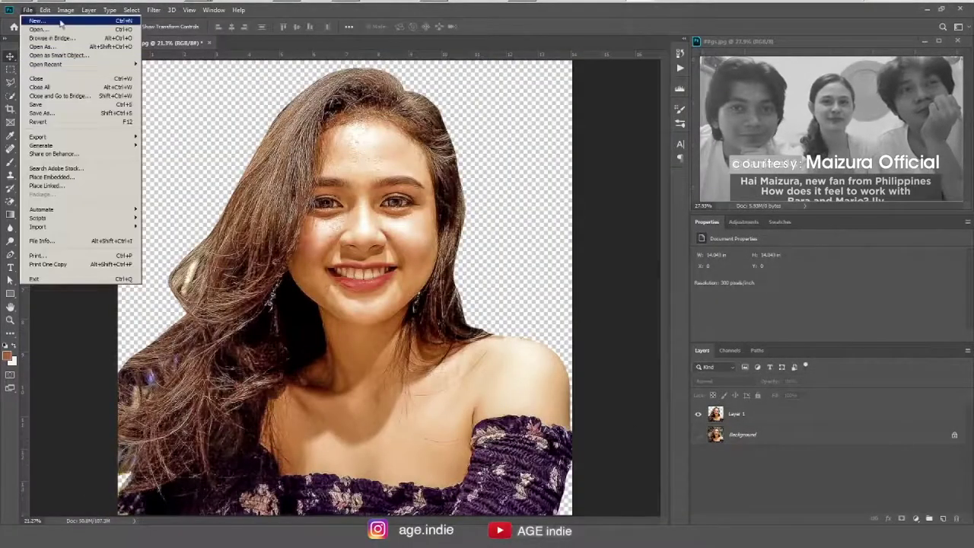
- Create a new 1920×1080 transparent document named 'arbani & maizura fix'
key(ctrl+n)
text(arbani & maizura)
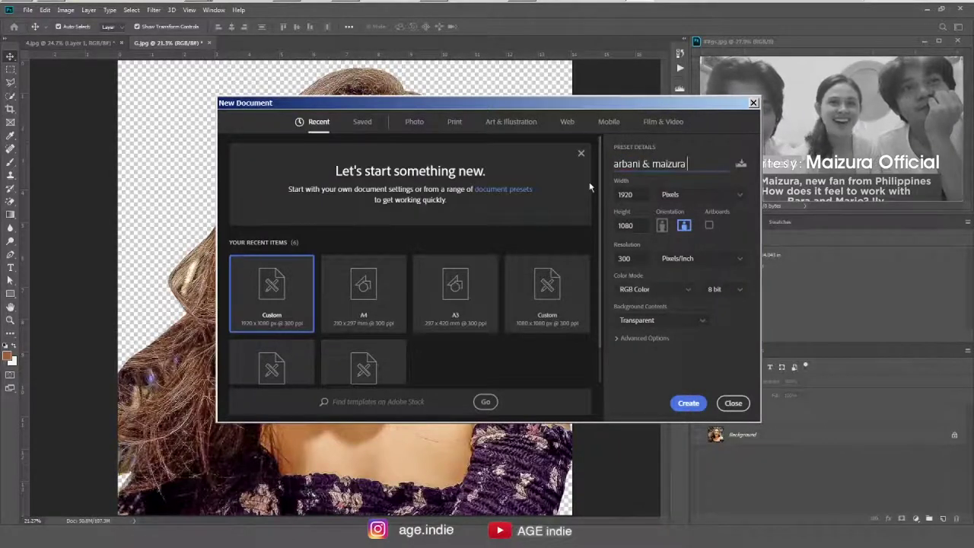
text(fix)
key(Return)
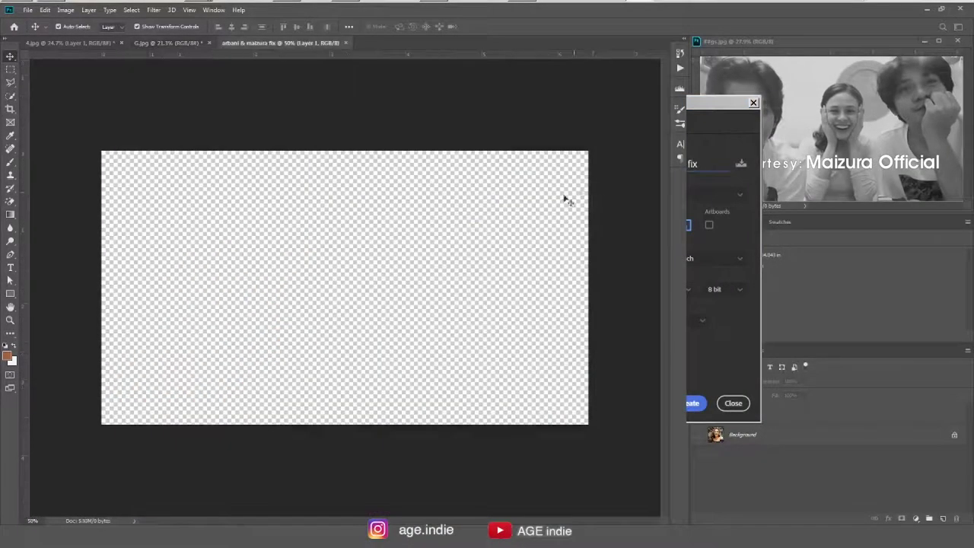
key(ctrl+shift+Tab)
key(ctrl+shift+Tab)
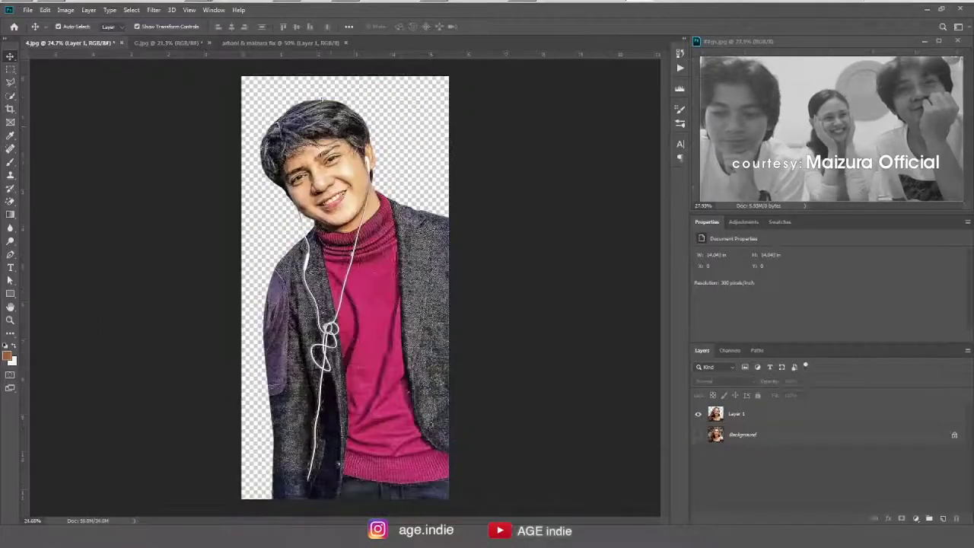
- Paste the man's cutout into the new document, scaled to about 65% and positioned
drag(305, 305, 411, 223)
key(ctrl+v)
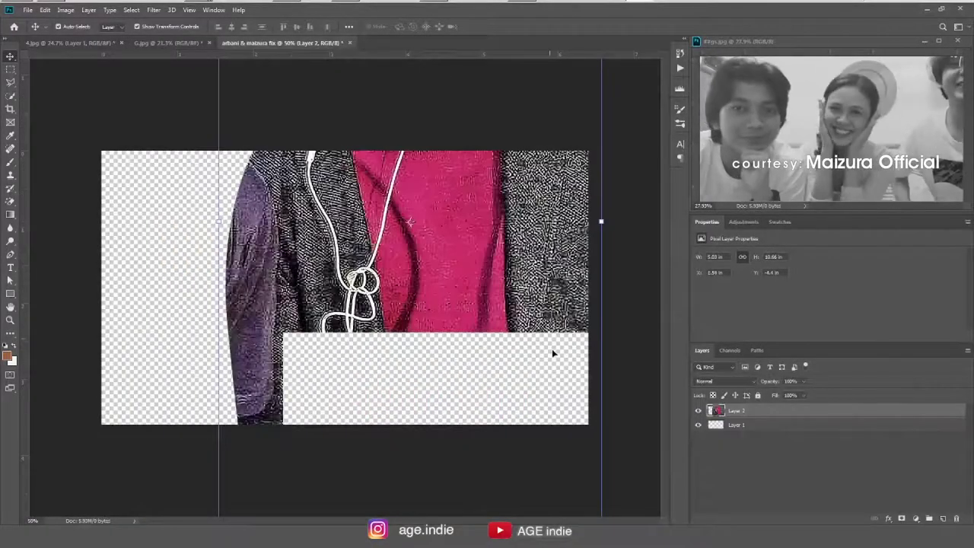
key(ctrl+minus)
key(ctrl+minus)
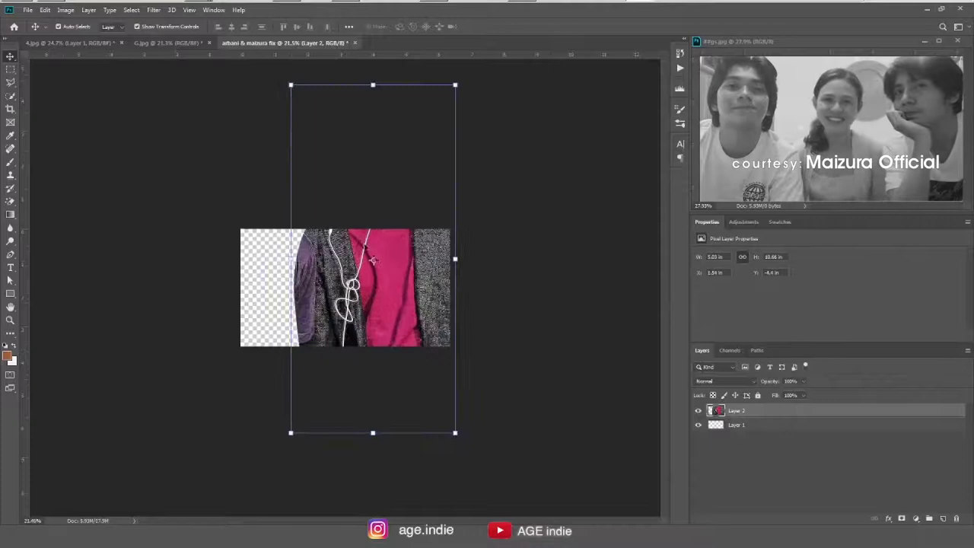
drag(411, 258, 431, 400)
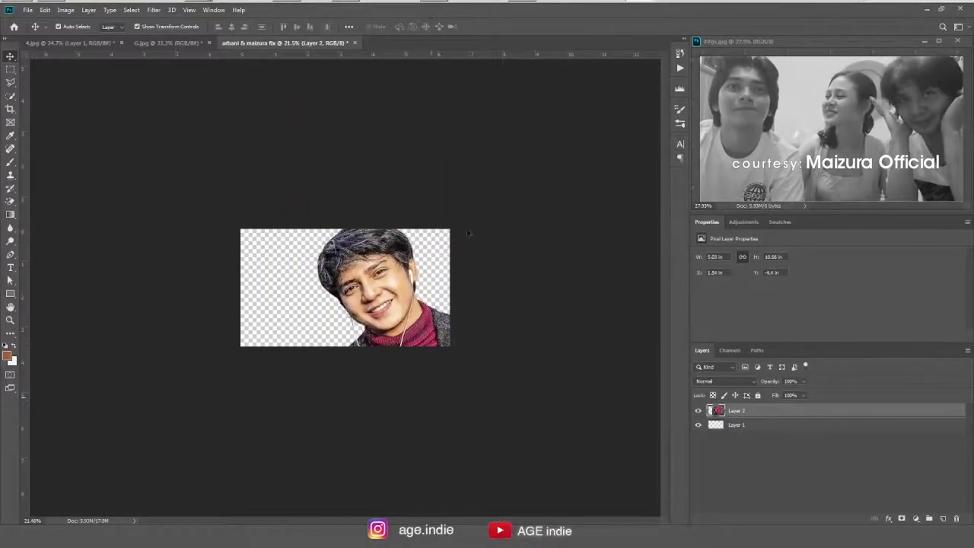
drag(314, 217, 374, 337)
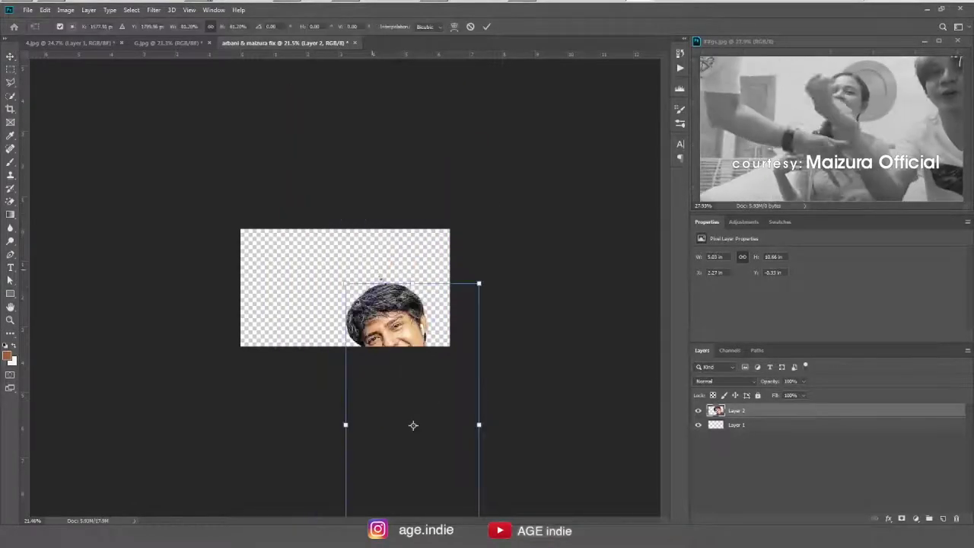
drag(428, 452, 405, 347)
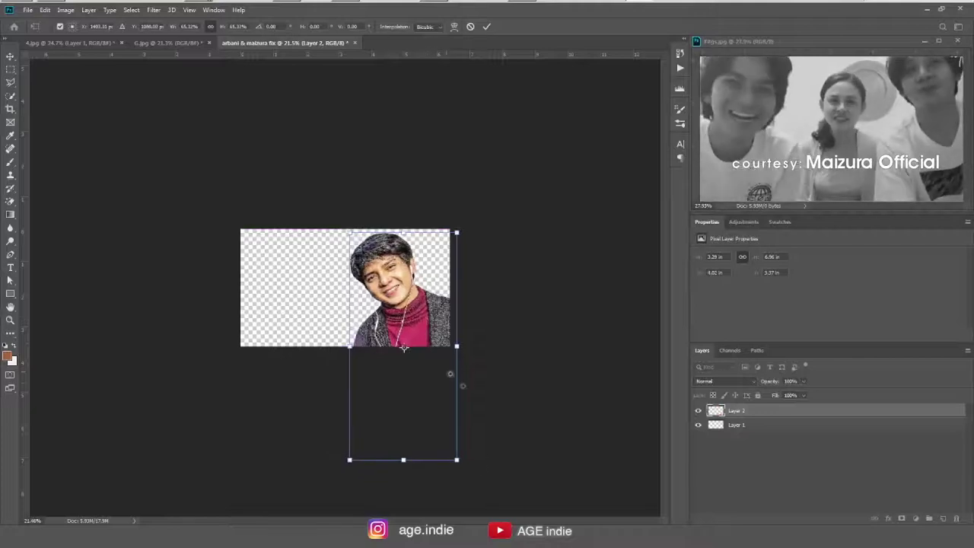
drag(346, 460, 332, 494)
mouse_move(394, 366)
mouse_down()
mouse_move(397, 355)
mouse_move(397, 392)
mouse_up()
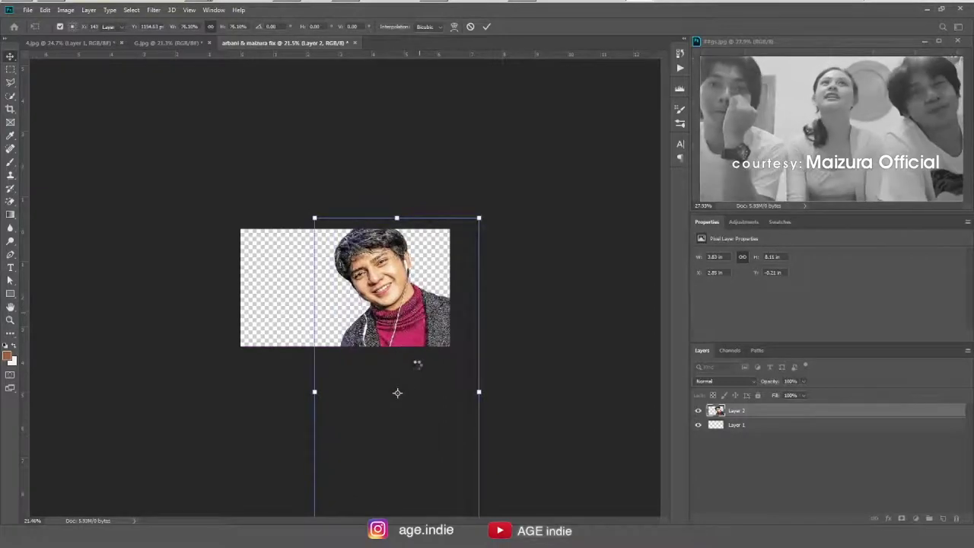
key(Return)
key(ctrl+plus)
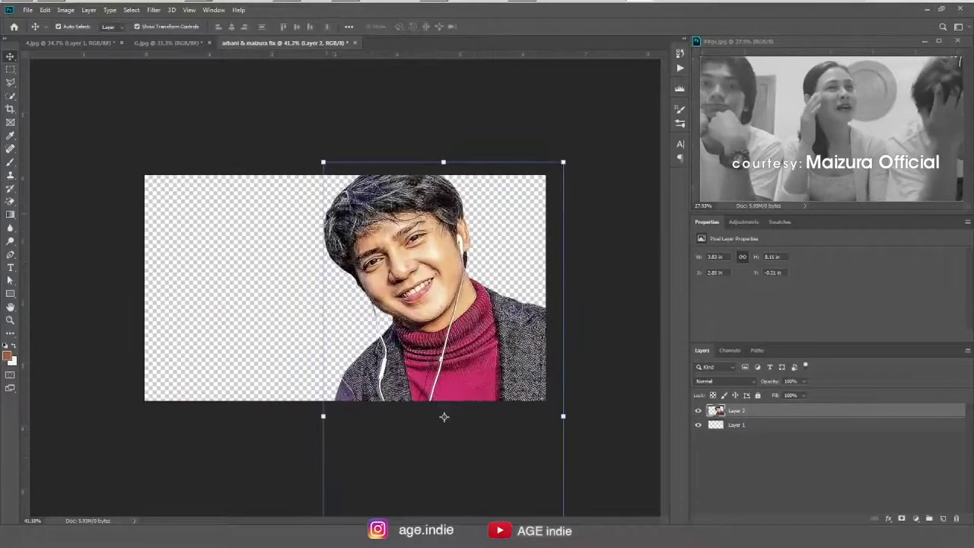
- Copy the woman's cutout and paste it into the combined document as a new layer
click(147, 43)
key(ctrl+a)
key(ctrl+c)
click(282, 43)
key(ctrl+v)
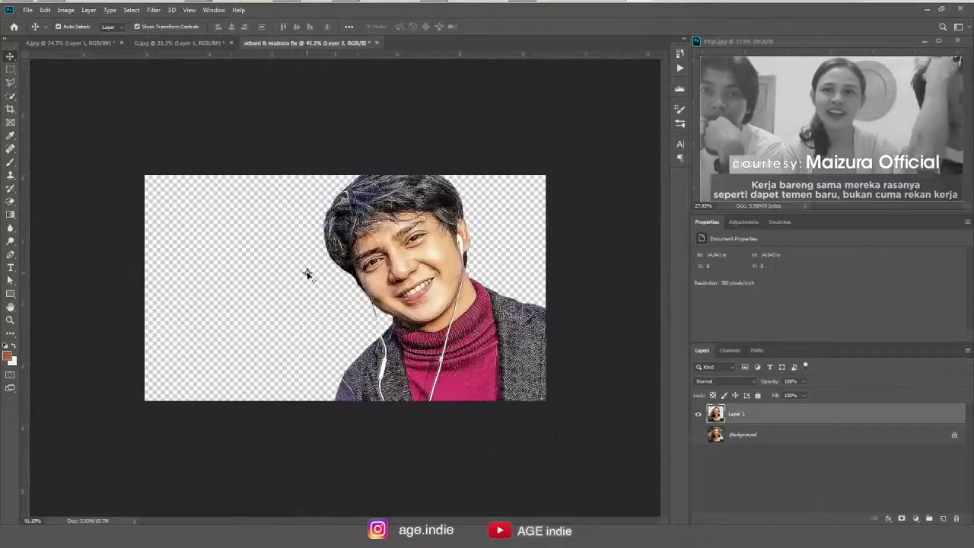
key(ctrl+minus)
key(ctrl+minus)
key(ctrl+minus)
- Scale and position the woman so she fills the left side of the canvas
drag(467, 150, 365, 253)
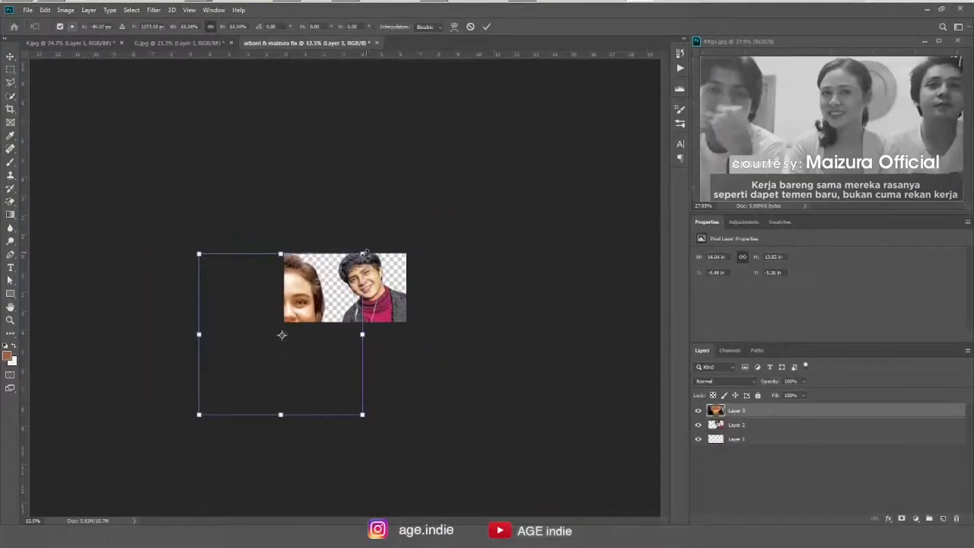
drag(212, 426, 297, 342)
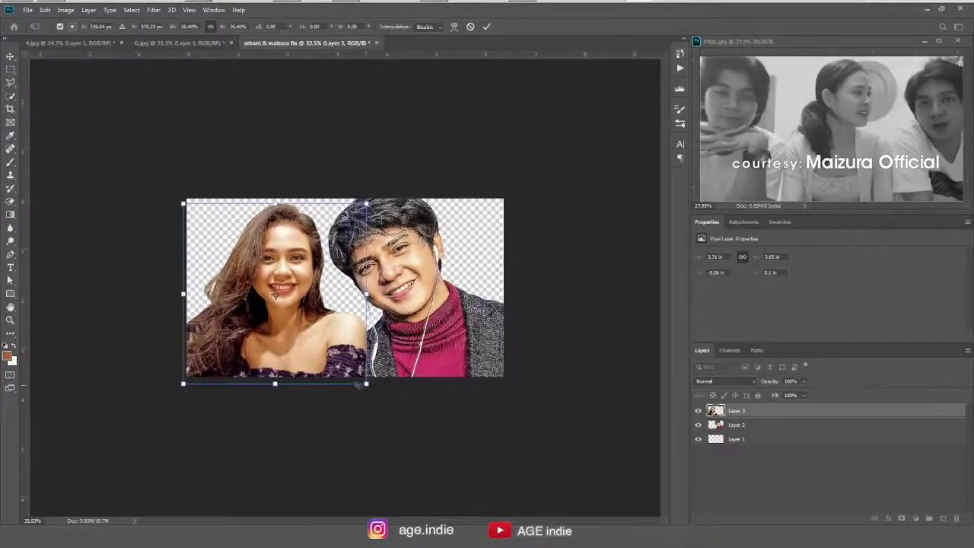
drag(359, 386, 356, 392)
drag(365, 204, 370, 199)
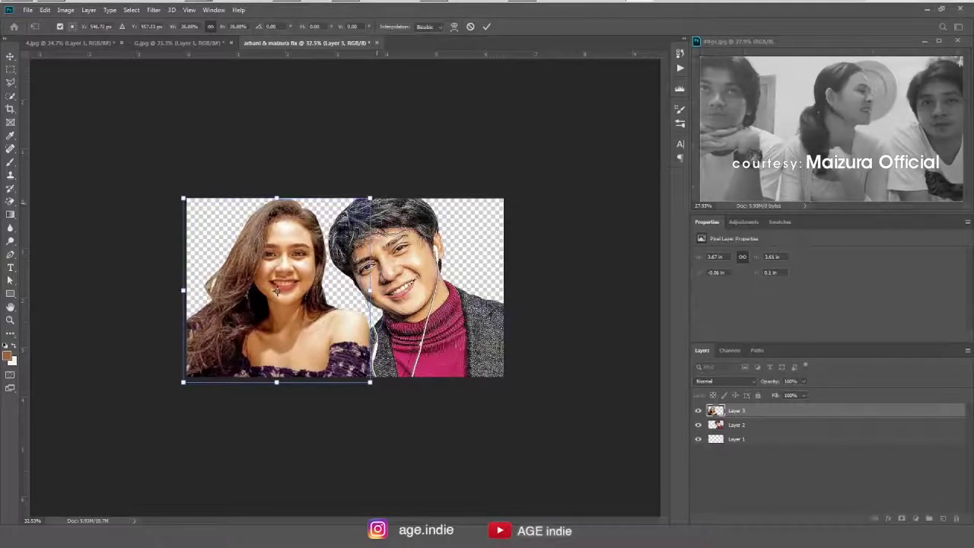
drag(312, 358, 302, 354)
mouse_move(368, 384)
mouse_down()
mouse_move(423, 442)
mouse_move(399, 422)
mouse_up()
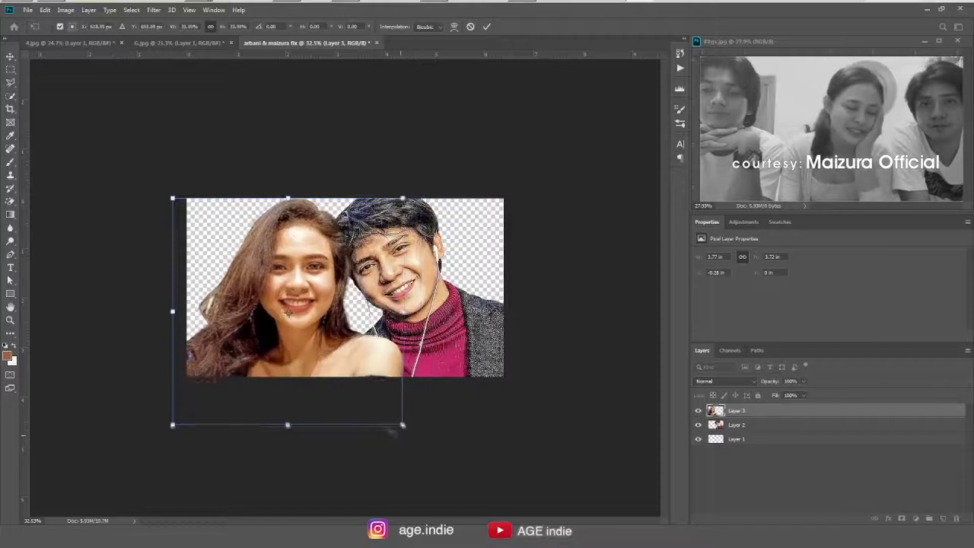
drag(347, 321, 335, 363)
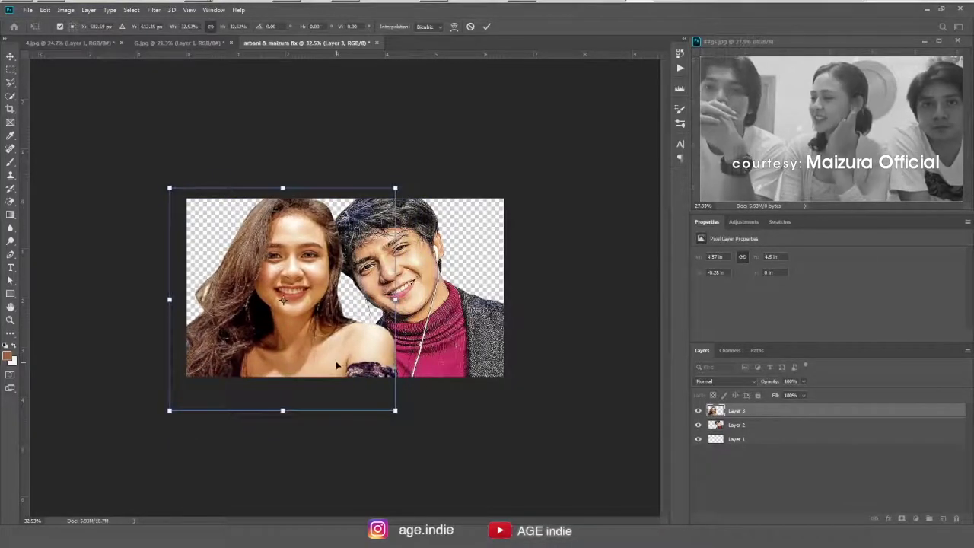
key(Return)
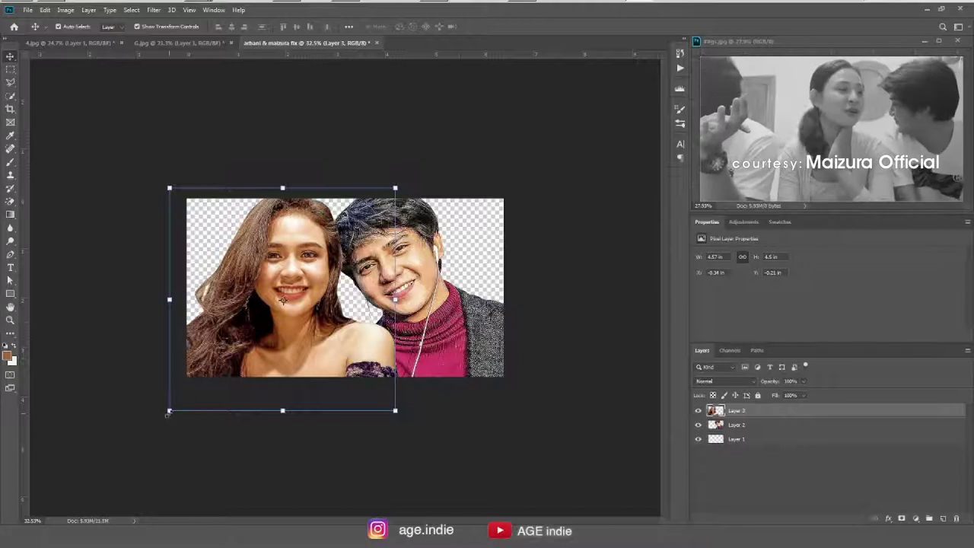
- Shift the woman rightward and begin shrinking the man's layer with Free Transform
drag(282, 300, 424, 390)
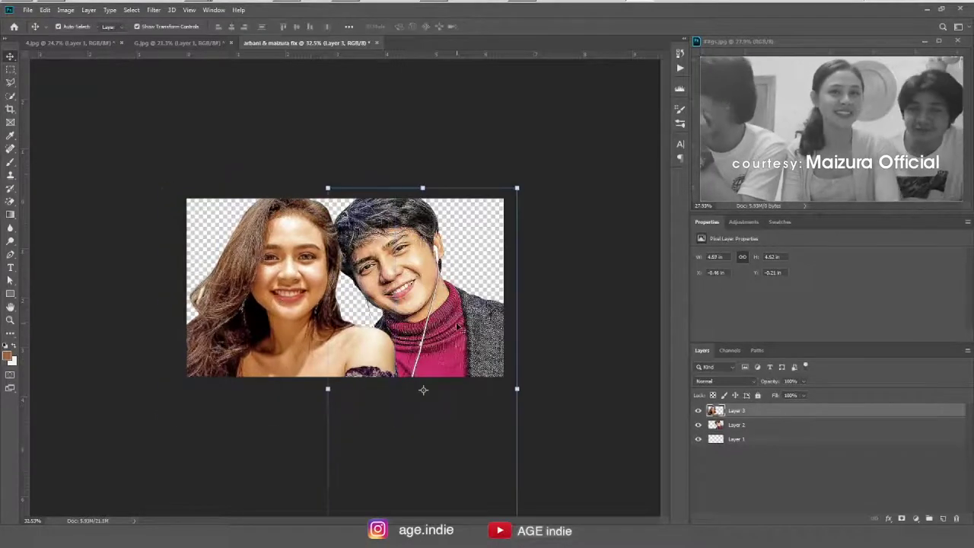
click(737, 424)
key(ctrl+t)
mouse_move(328, 188)
mouse_down()
mouse_move(361, 231)
mouse_move(339, 213)
mouse_up()
- Apply the man's new size and raise him, then rescale and realign the woman
key(Return)
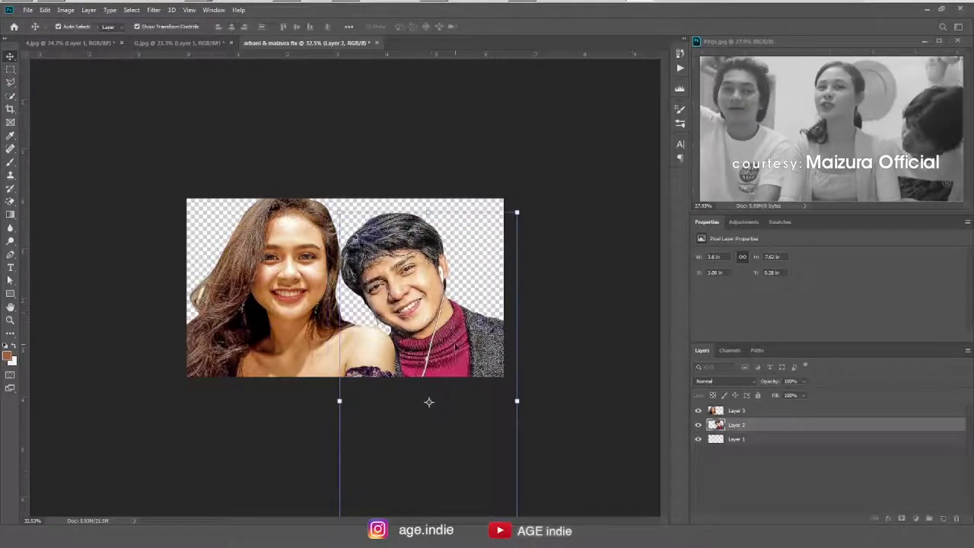
drag(429, 402, 433, 379)
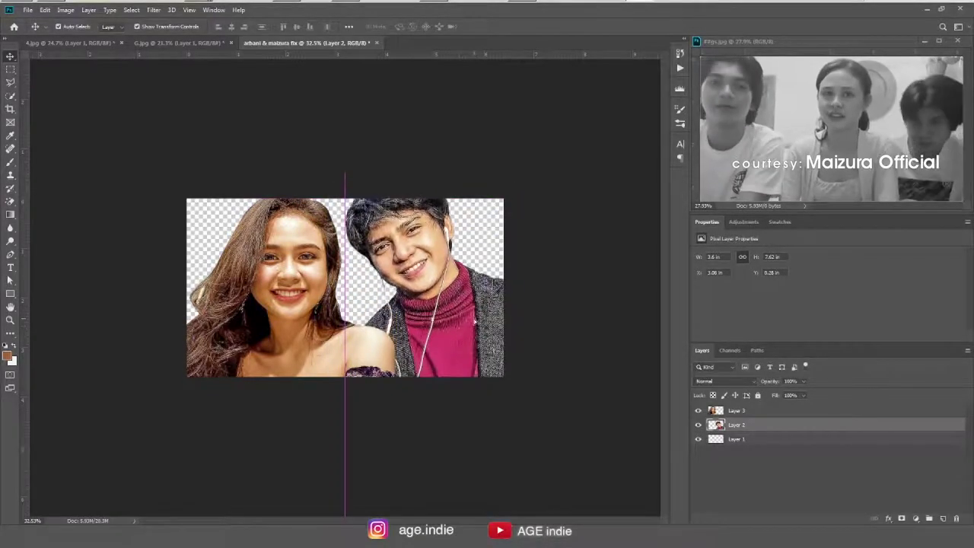
click(304, 350)
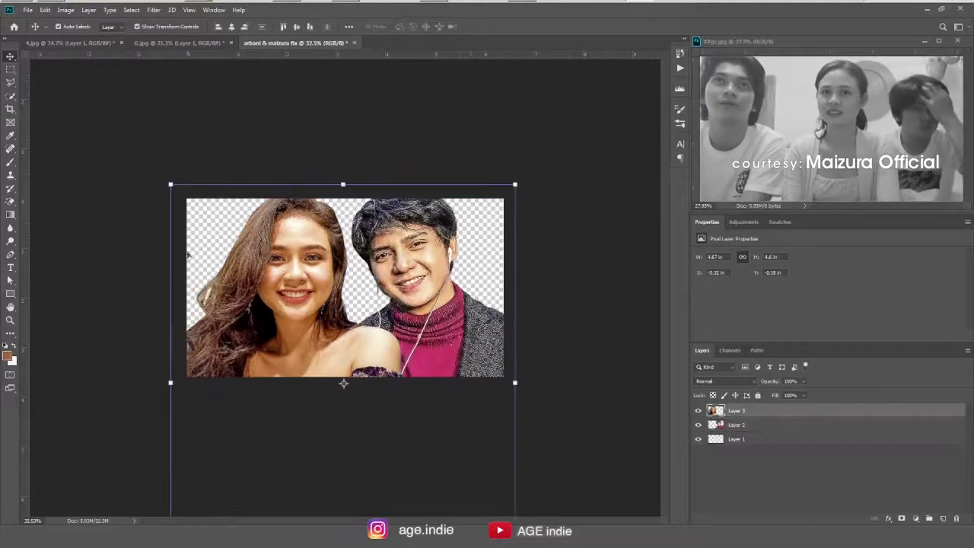
drag(343, 383, 355, 395)
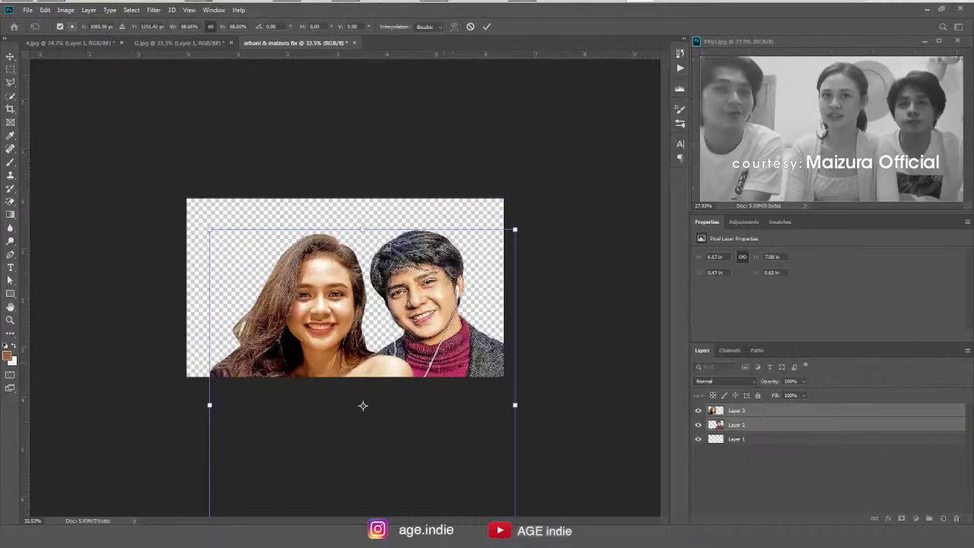
mouse_move(434, 326)
mouse_down()
mouse_move(428, 314)
mouse_move(424, 367)
mouse_up()
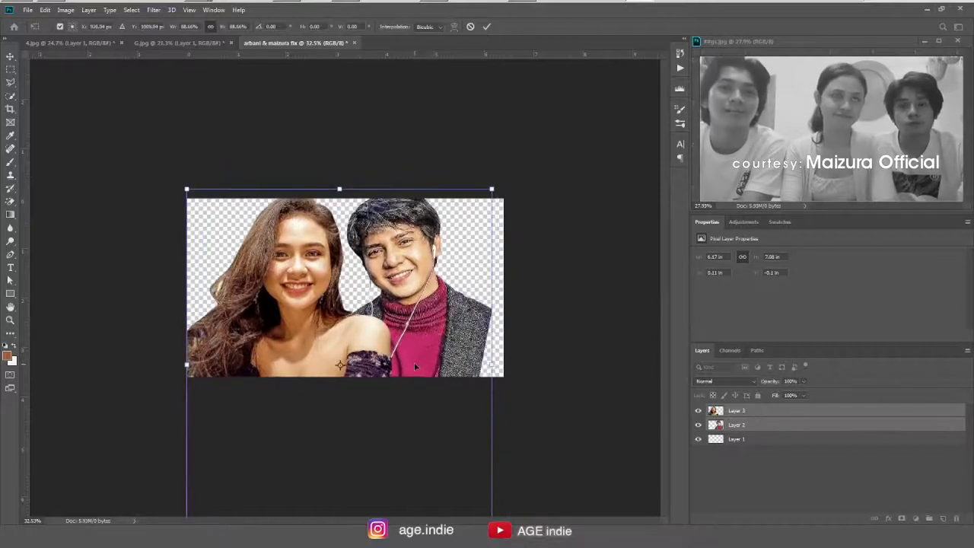
scroll(522, 418, down, 3)
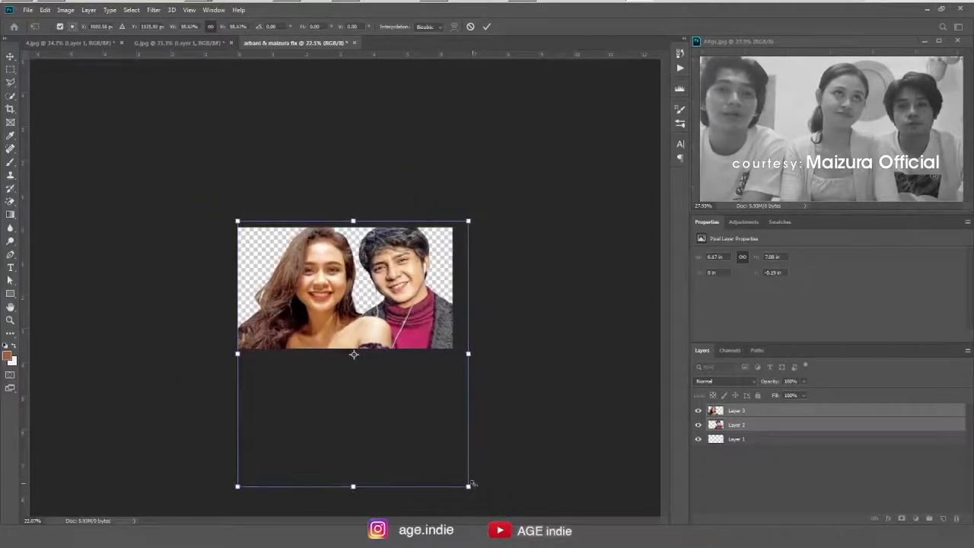
drag(465, 478, 391, 323)
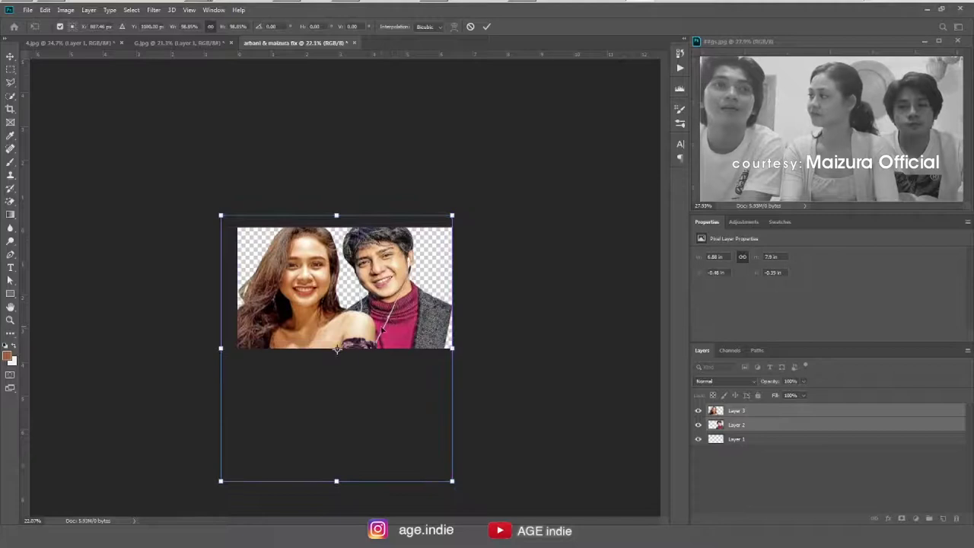
drag(337, 349, 337, 355)
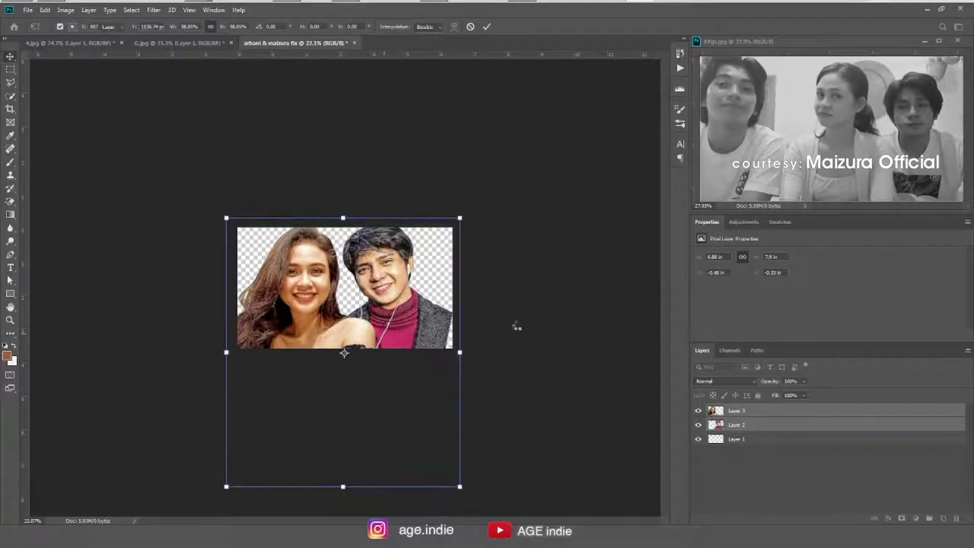
key(Return)
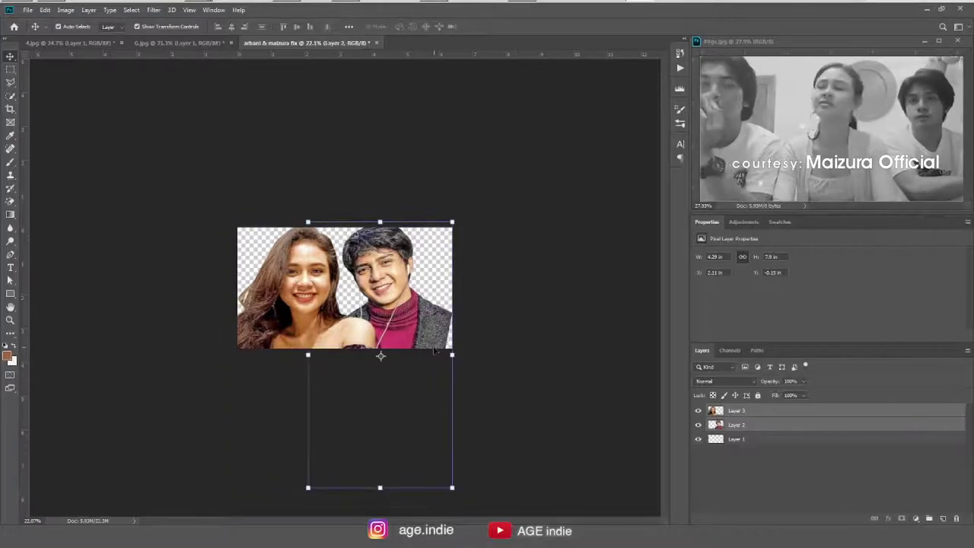
- Enlarge the man slightly and nudge him up, then fit the whole composition in view
drag(379, 353, 388, 356)
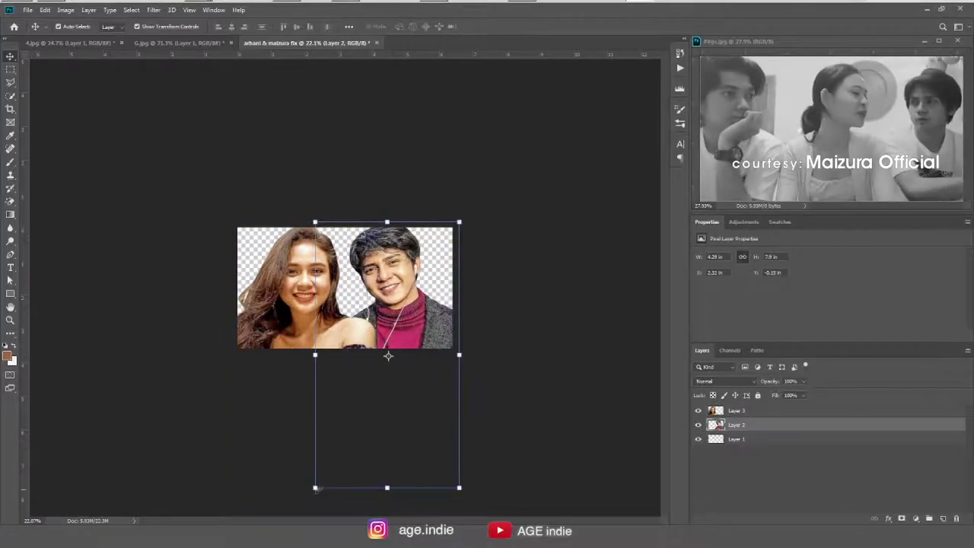
drag(315, 488, 311, 495)
mouse_move(408, 321)
mouse_down()
mouse_move(408, 311)
mouse_move(415, 325)
mouse_up()
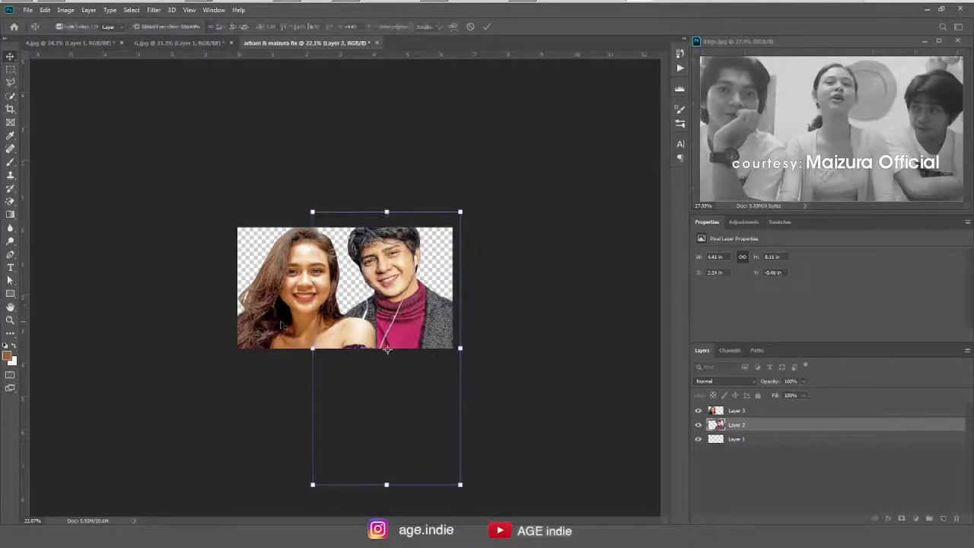
key(Return)
click(416, 320)
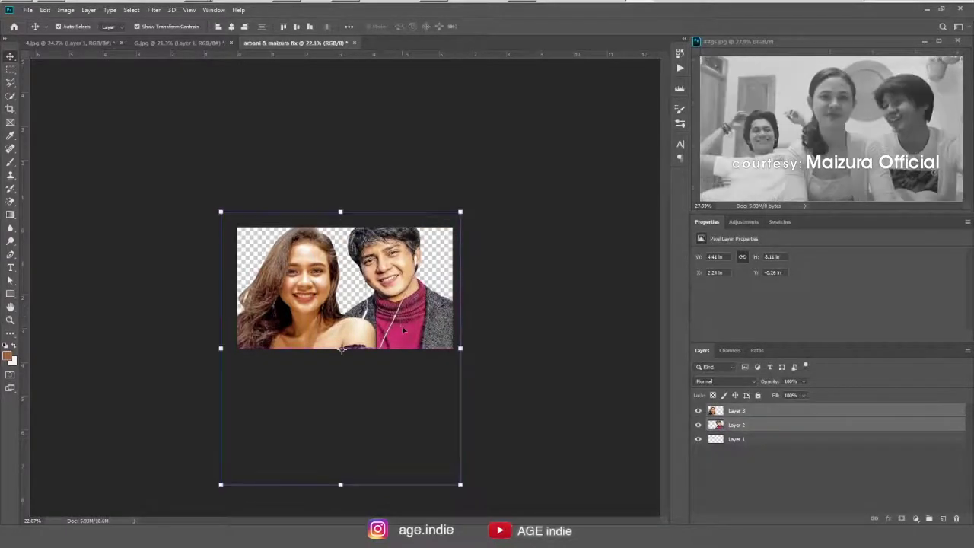
click(522, 342)
key(ctrl+0)
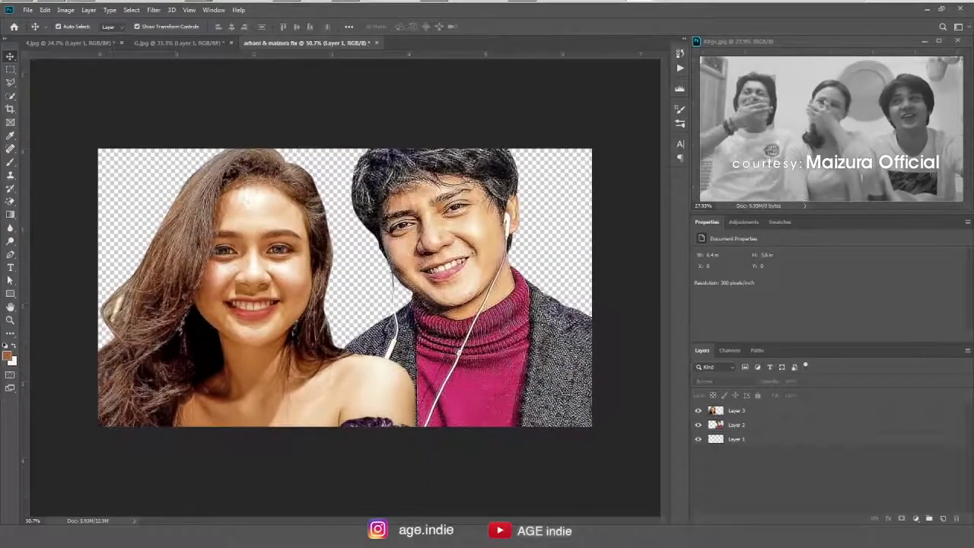
click(380, 342)
- Fill the bottom layer with the colourful painted background and name it bg
key(ctrl+t)
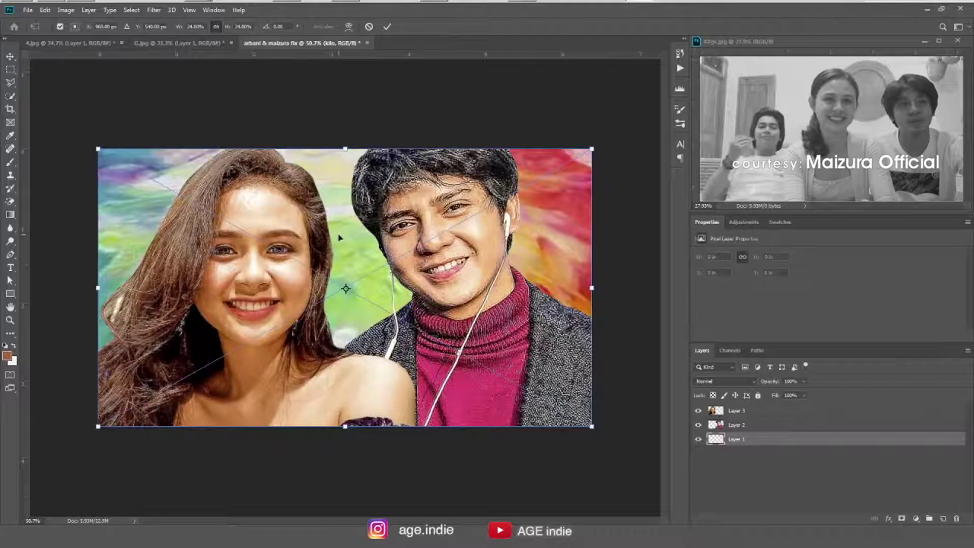
key(Return)
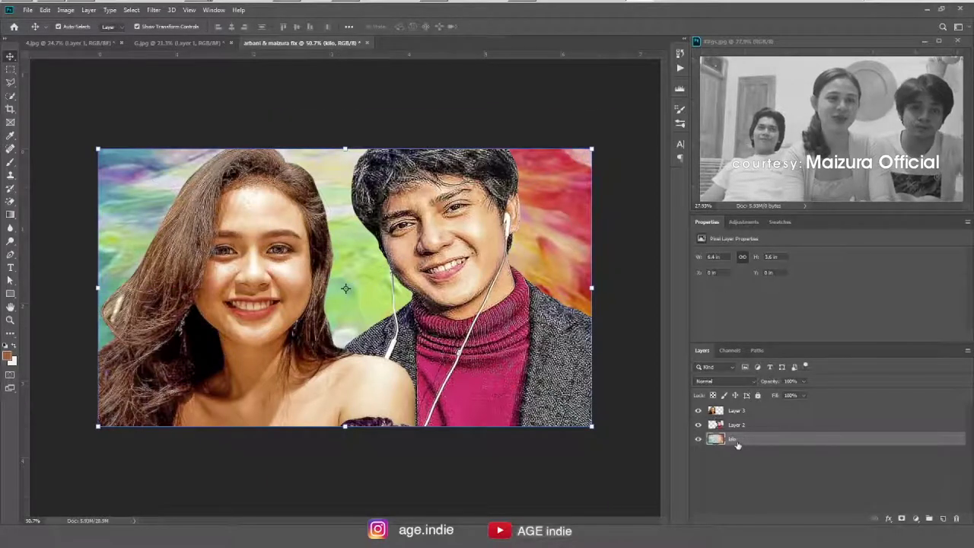
text(bg)
key(Return)
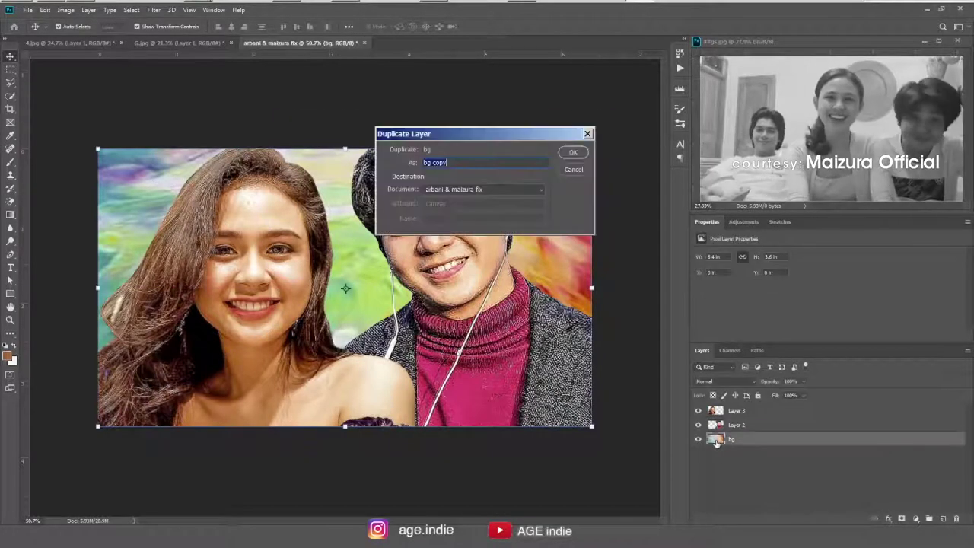
- Duplicate bg and move the bg copy to the top of the layer stack
key(Return)
key(ctrl+shift+bracketright)
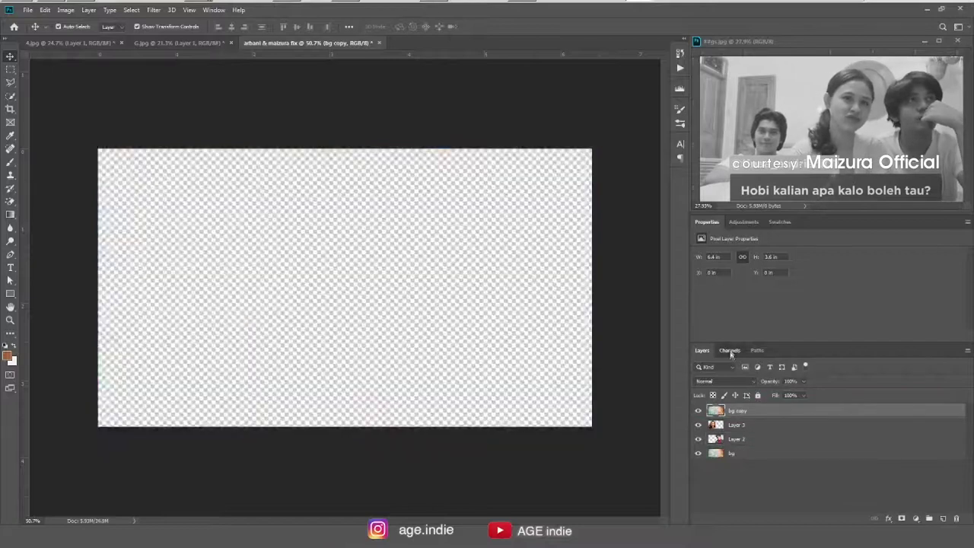
click(729, 350)
click(730, 453)
- Mask bg copy and brush black over both faces, necks and shoulders to reveal them
click(702, 350)
click(901, 519)
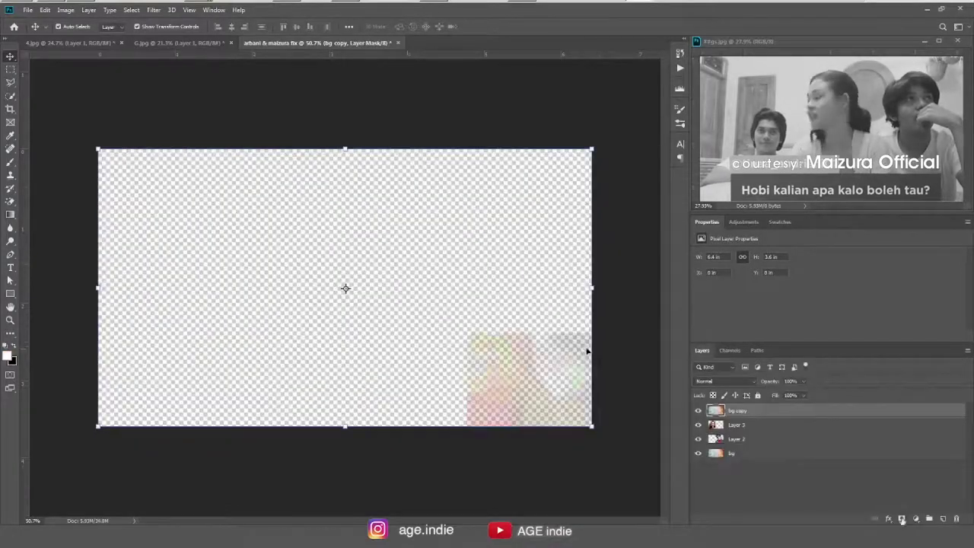
key(b)
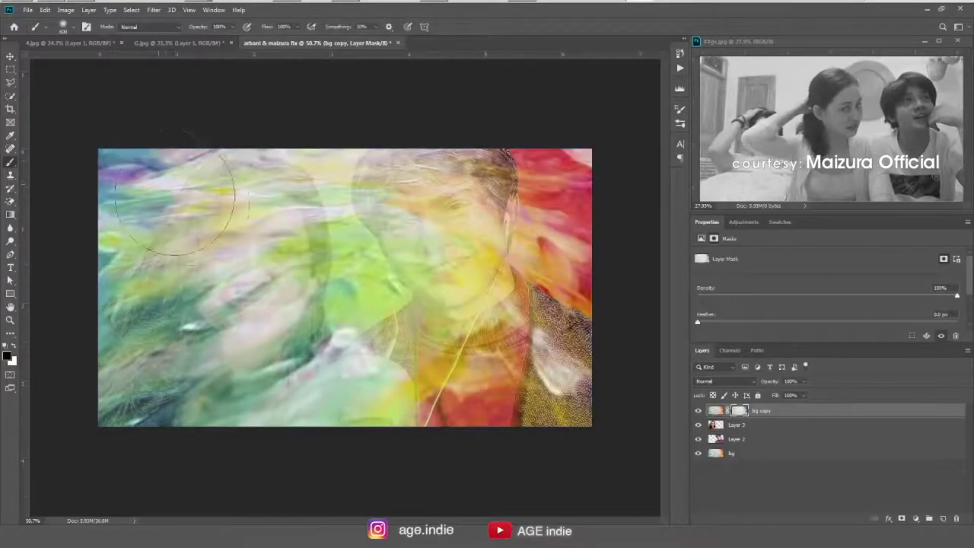
drag(98, 163, 598, 163)
drag(365, 190, 457, 289)
mouse_move(190, 228)
mouse_down()
mouse_move(198, 343)
mouse_move(259, 358)
mouse_move(365, 289)
mouse_up()
drag(304, 358, 396, 358)
drag(228, 320, 137, 395)
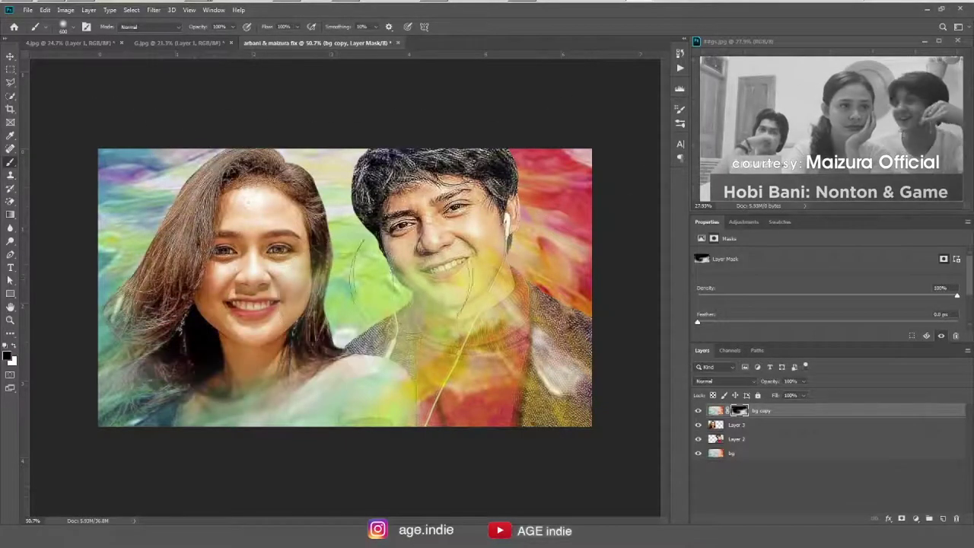
drag(388, 277, 456, 320)
drag(381, 319, 487, 380)
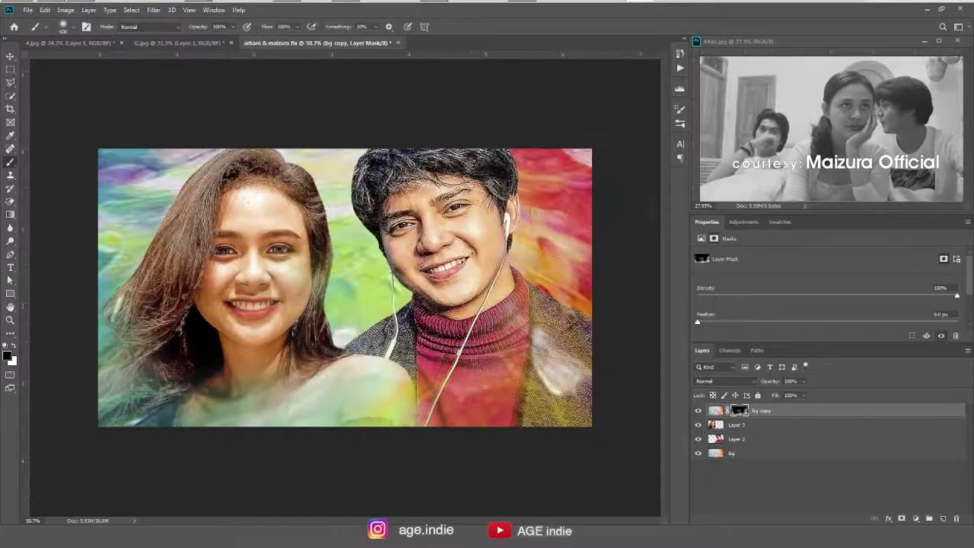
- Paint the colour back over the man's sweater on the mask, then select Layer 3
key(x)
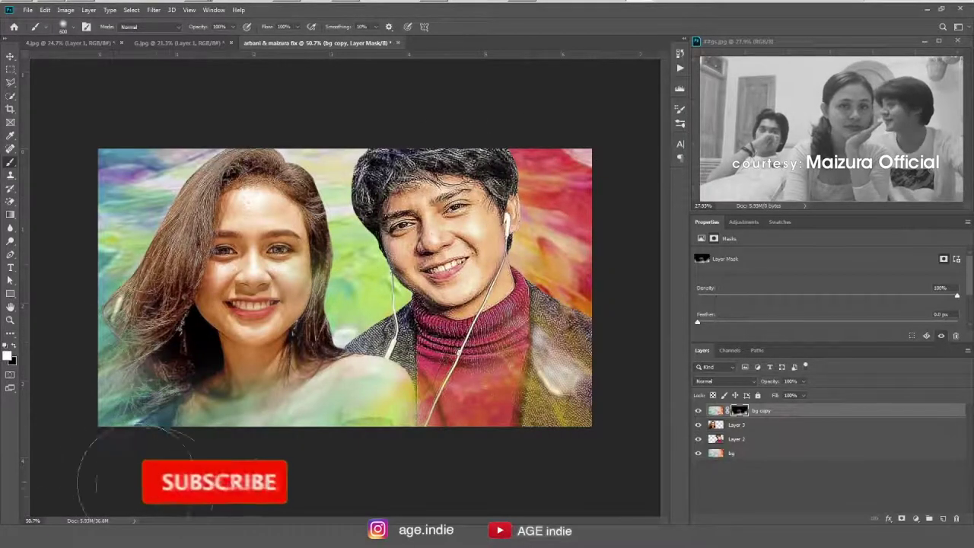
drag(487, 411, 403, 365)
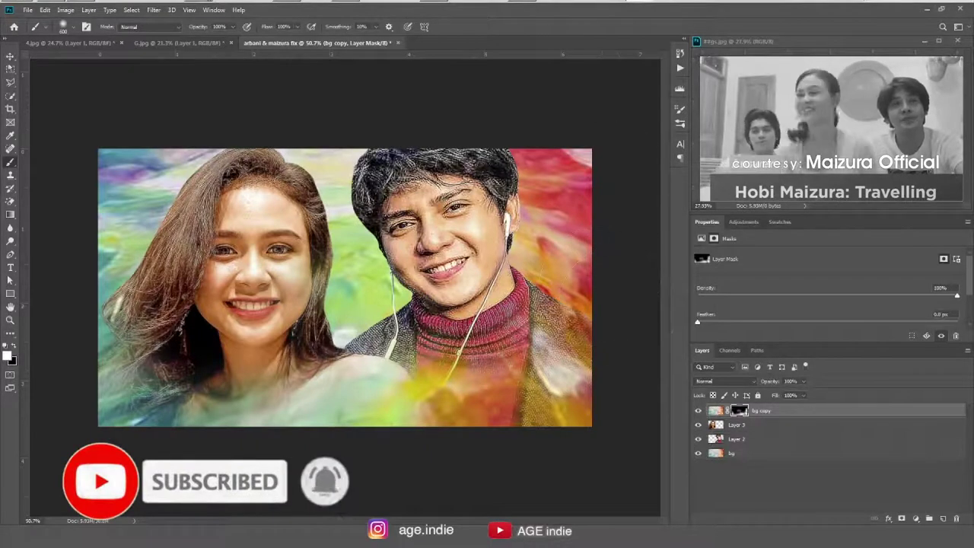
key(v)
click(736, 425)
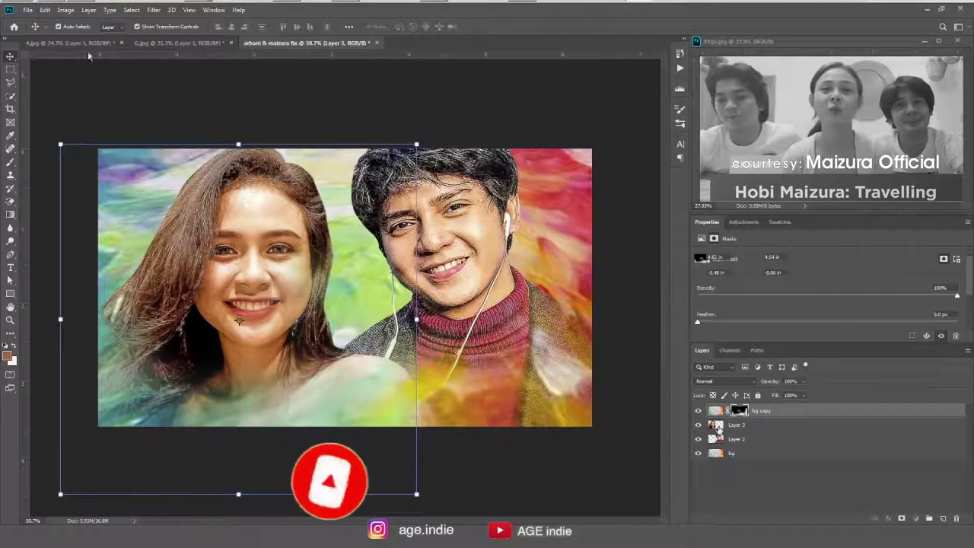
- Match the woman's Layer 3 colours to the bg layer of this document, faded to 80
click(65, 9)
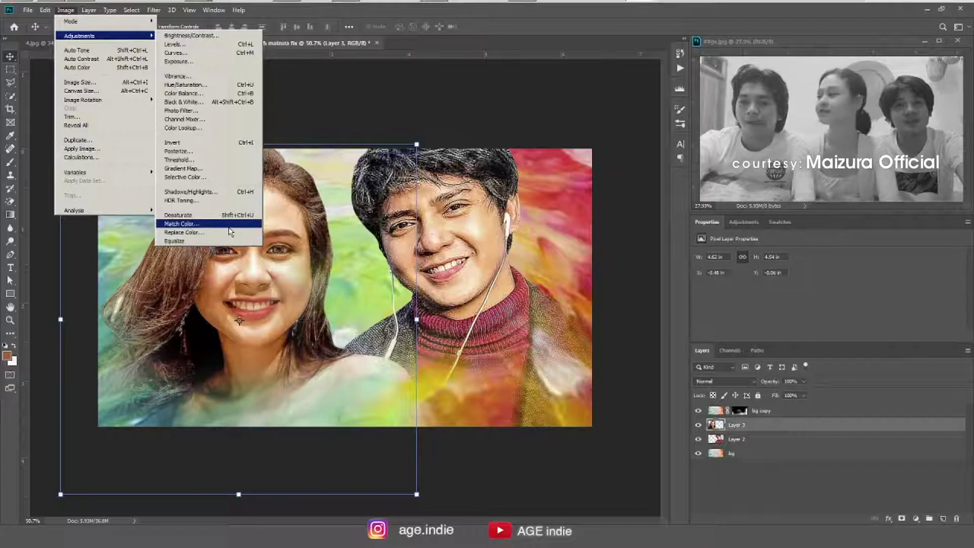
click(181, 224)
click(784, 437)
click(776, 457)
click(765, 495)
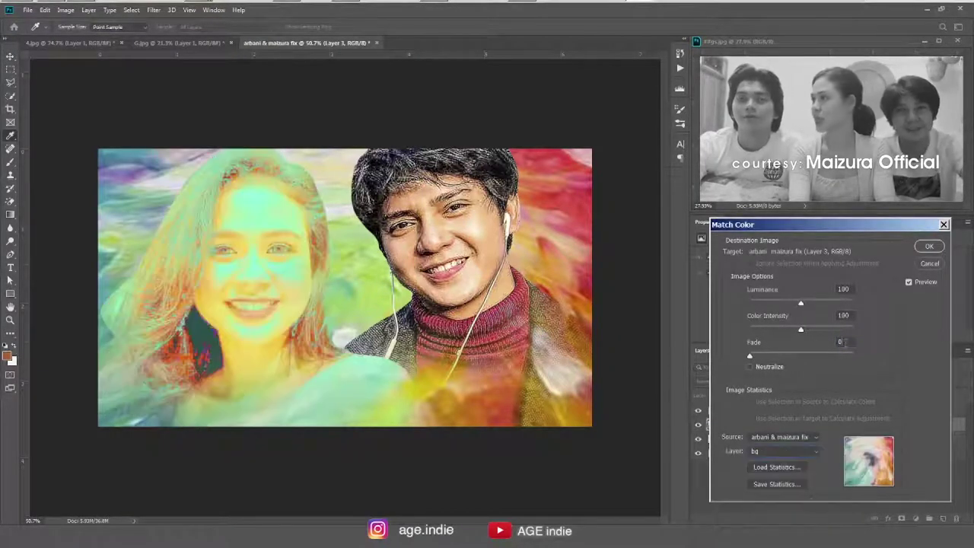
click(842, 341)
text(80)
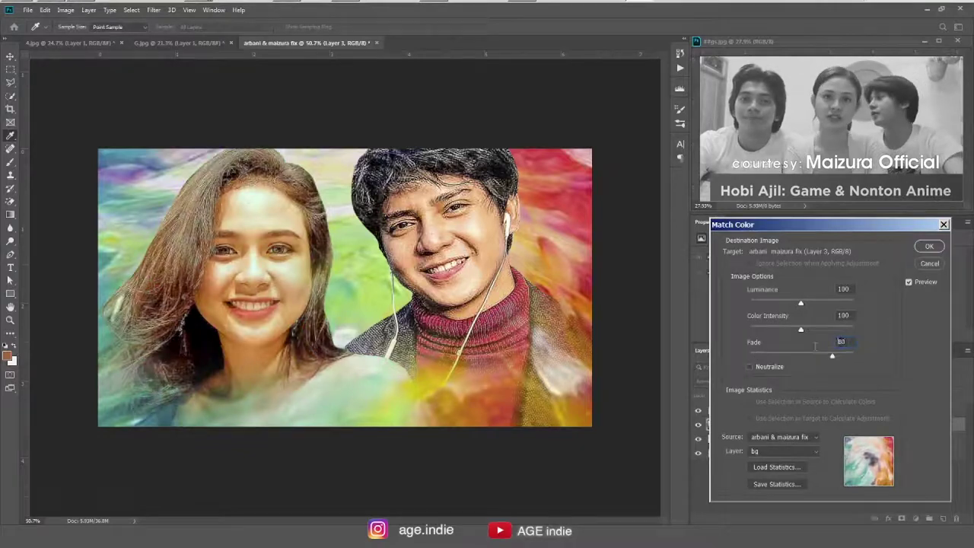
key(Return)
- Match the man's Layer 2 colours to the bg layer of this document, faded to 90
key(v)
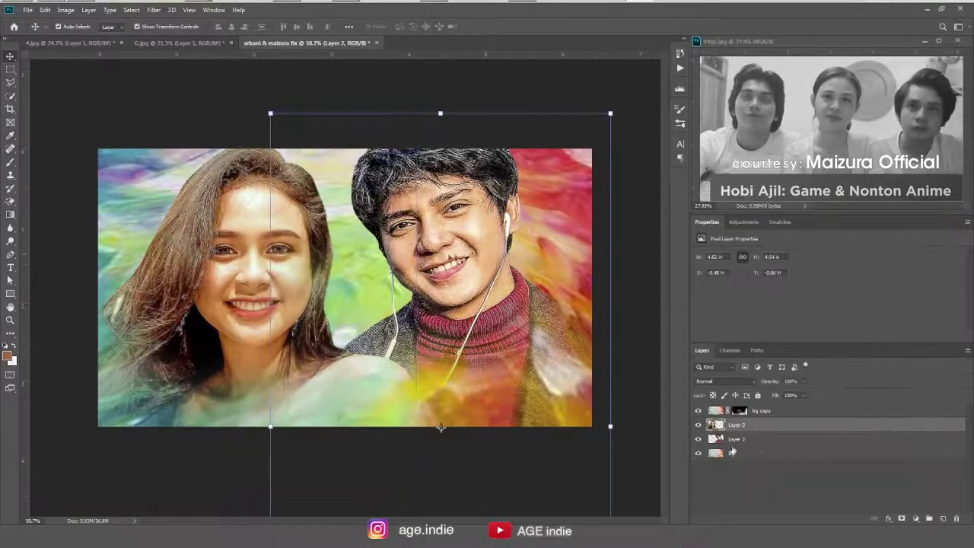
click(735, 439)
click(65, 9)
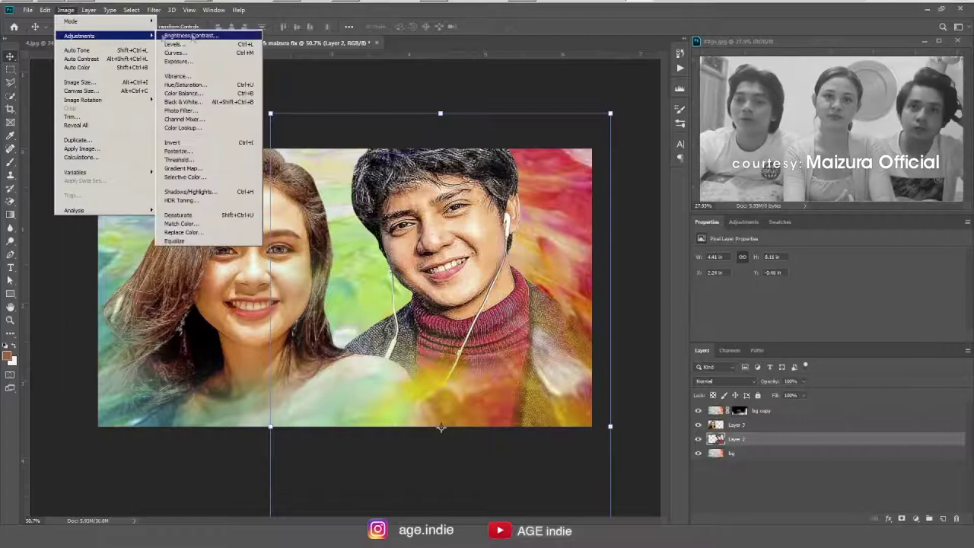
click(182, 224)
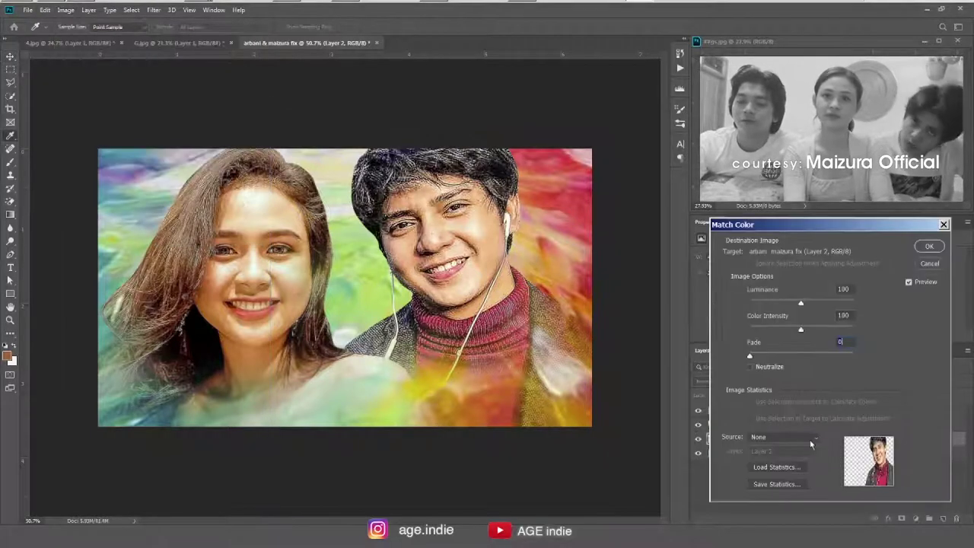
click(811, 442)
click(800, 472)
click(784, 451)
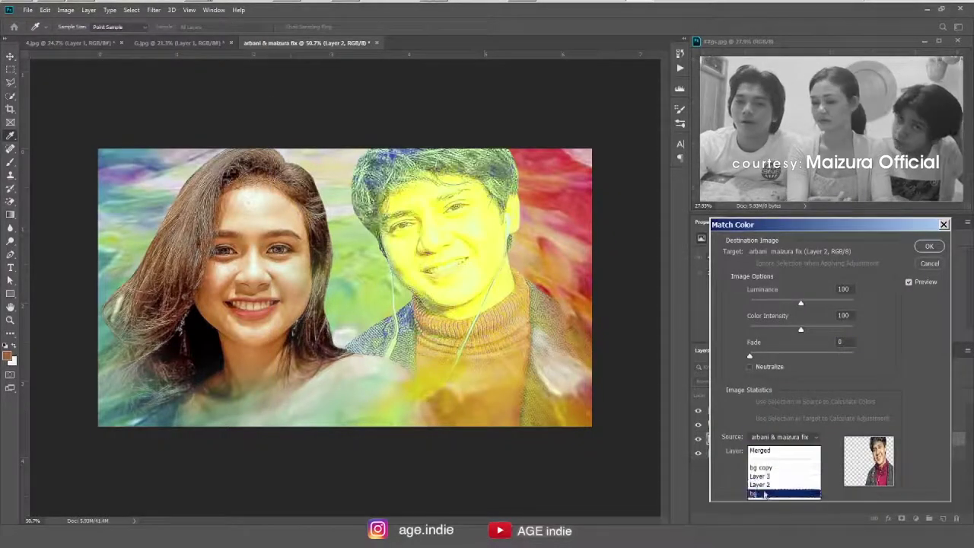
click(767, 500)
text(0)
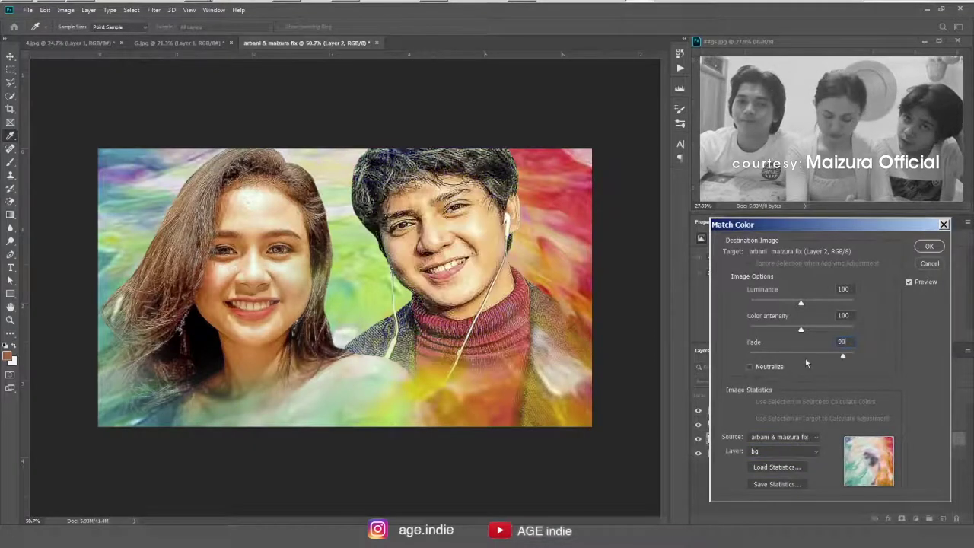
click(925, 248)
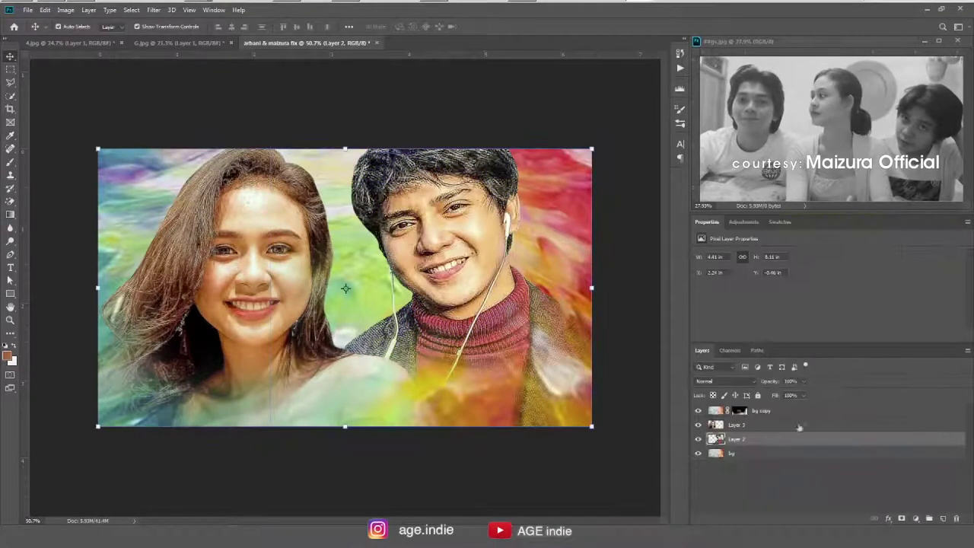
- Add a new layer directly above bg and set its blend mode to Overlay
click(721, 454)
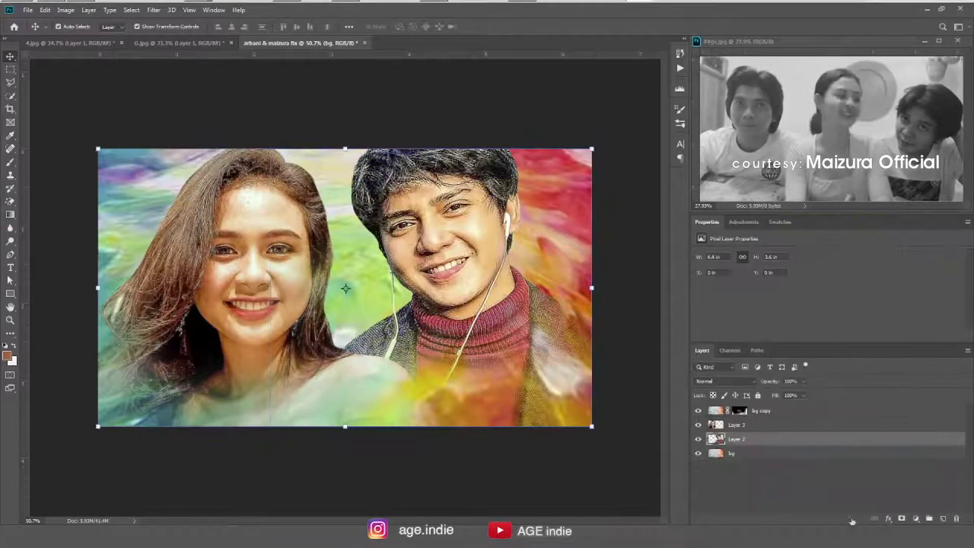
click(944, 519)
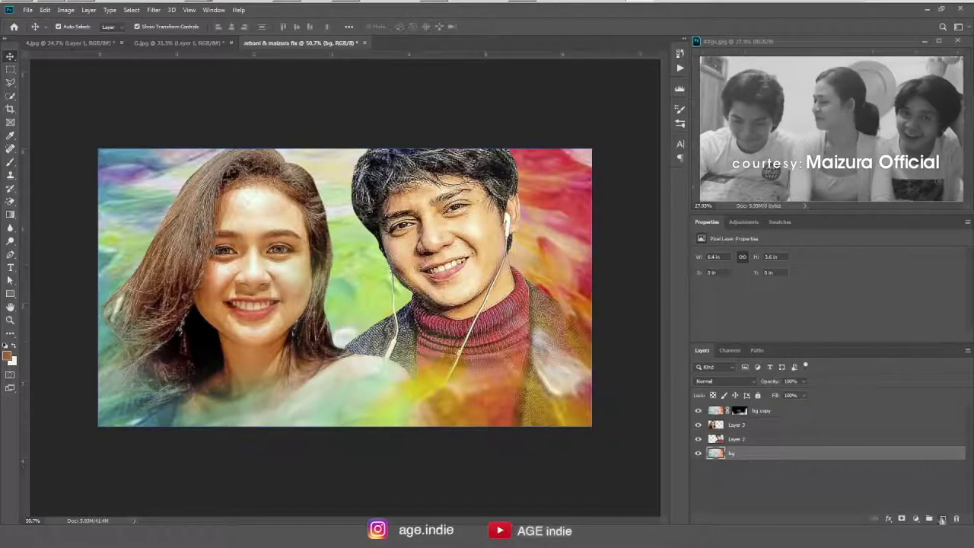
click(728, 383)
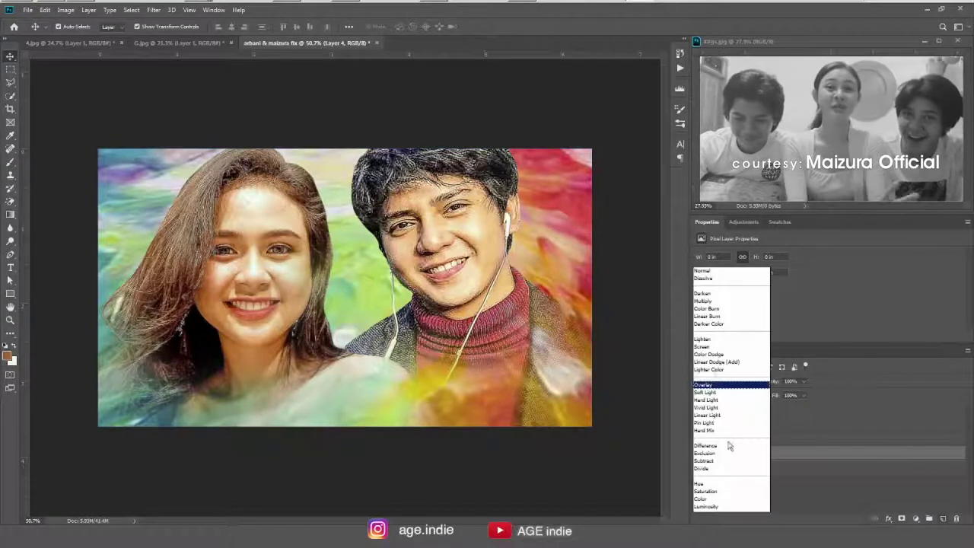
click(704, 385)
- Paint white around the woman's face, between the faces and by the man's shoulder
click(10, 161)
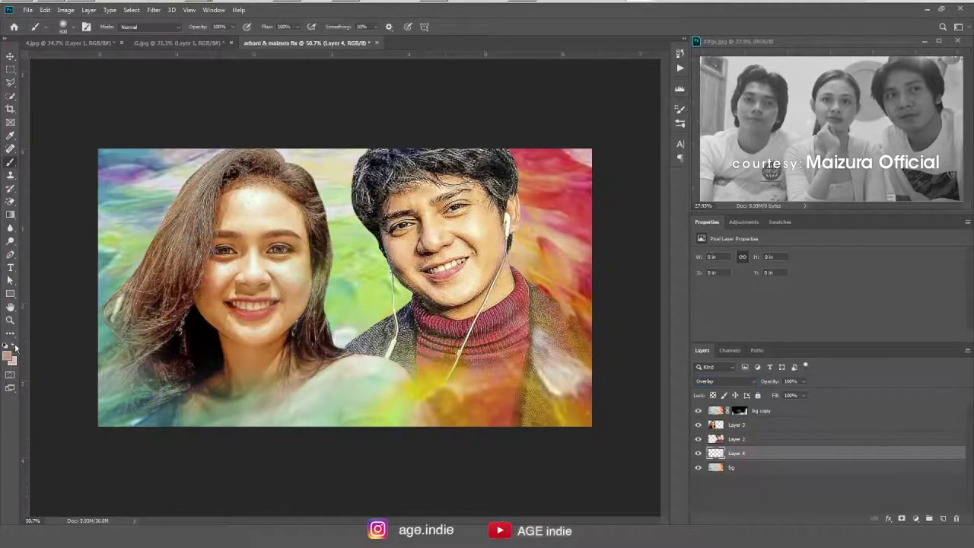
click(14, 346)
drag(245, 192, 258, 251)
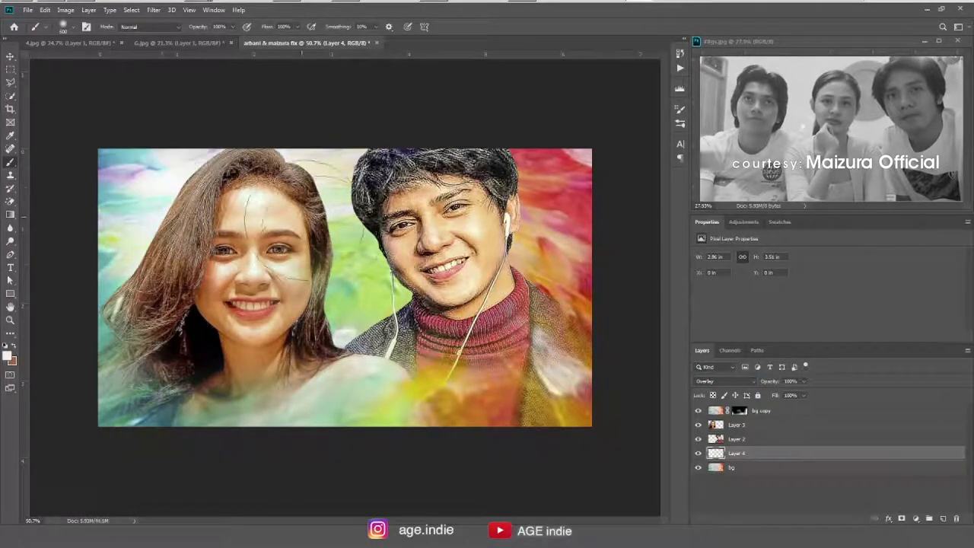
drag(335, 235, 365, 312)
drag(327, 168, 357, 319)
mouse_move(350, 228)
mouse_down()
mouse_move(373, 334)
mouse_move(408, 335)
mouse_up()
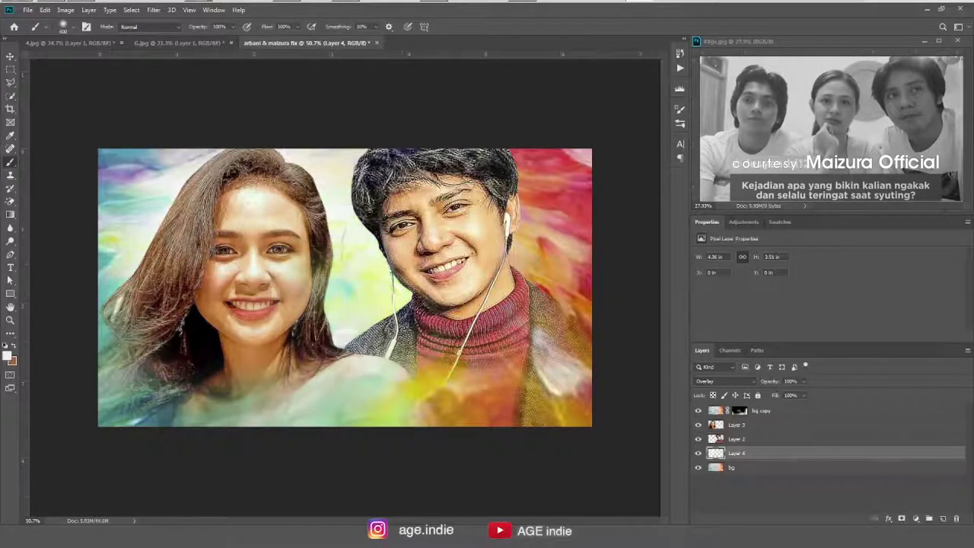
drag(495, 168, 533, 228)
drag(533, 160, 567, 316)
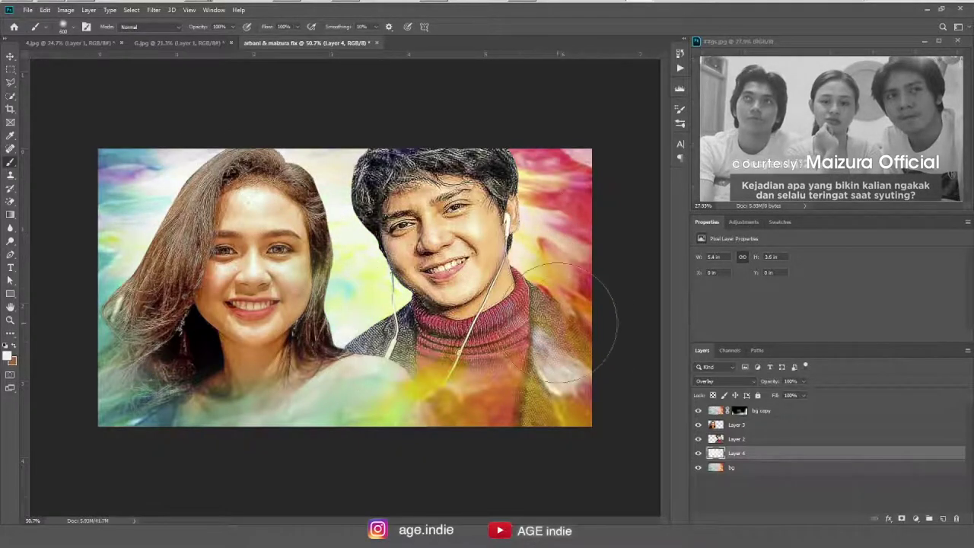
- Add an Overlay layer clipped to the woman's Layer 3
click(10, 55)
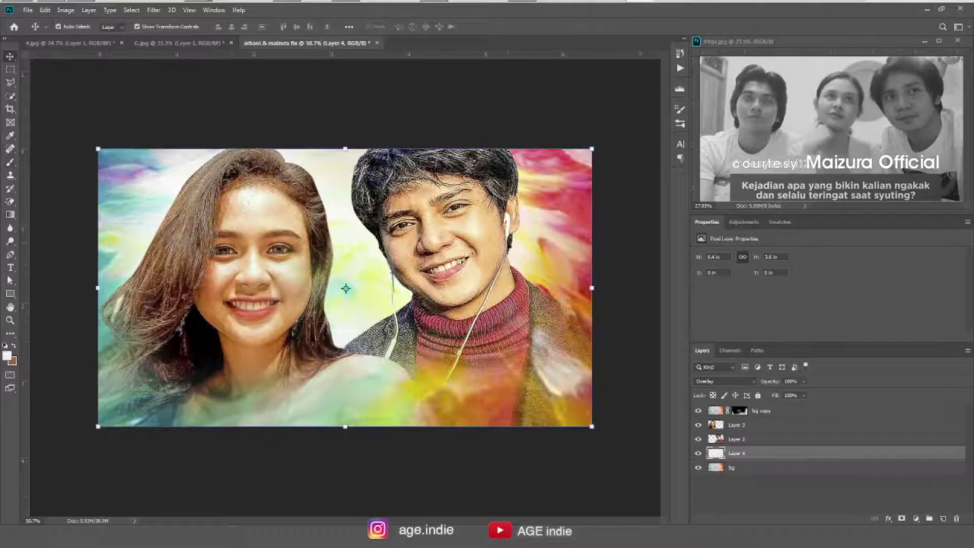
click(742, 424)
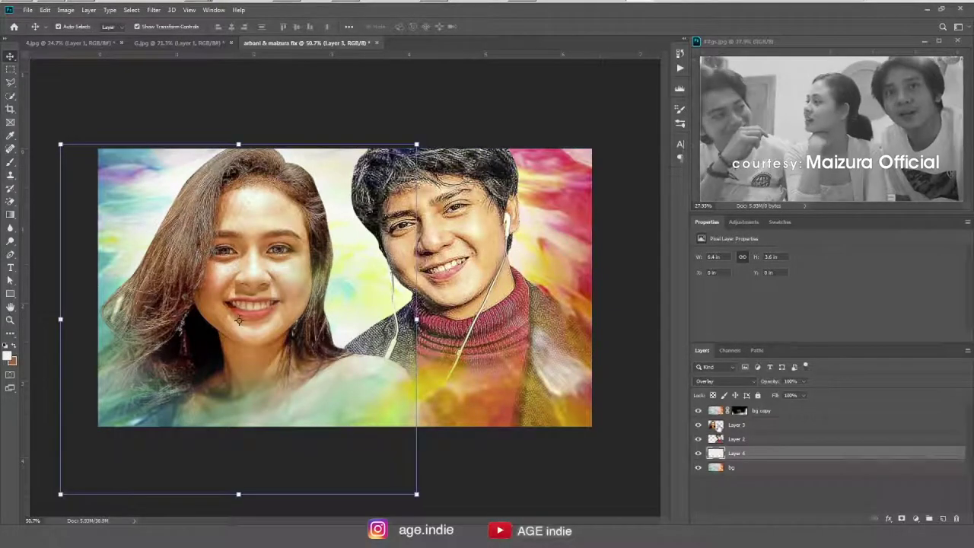
key(ctrl+shift+alt+n)
click(723, 381)
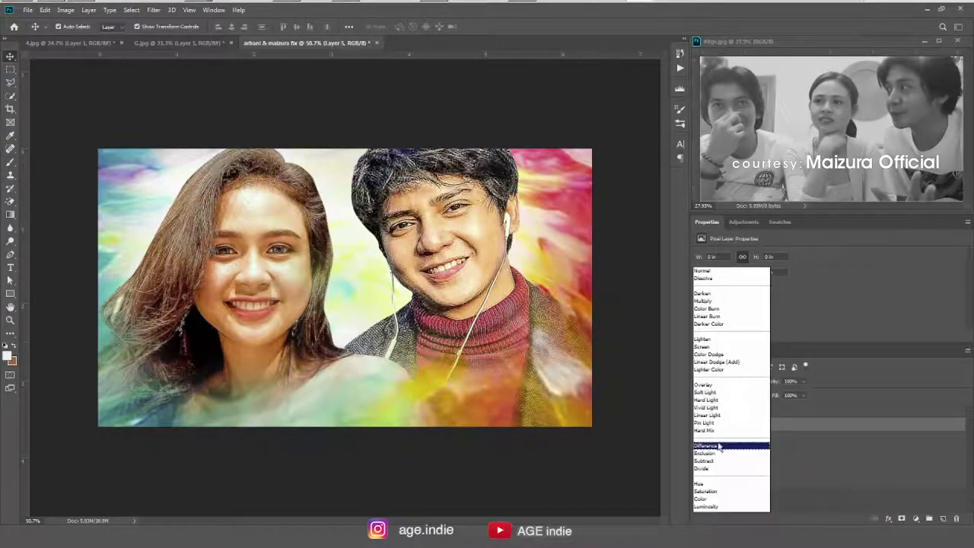
click(723, 387)
alt+click(747, 428)
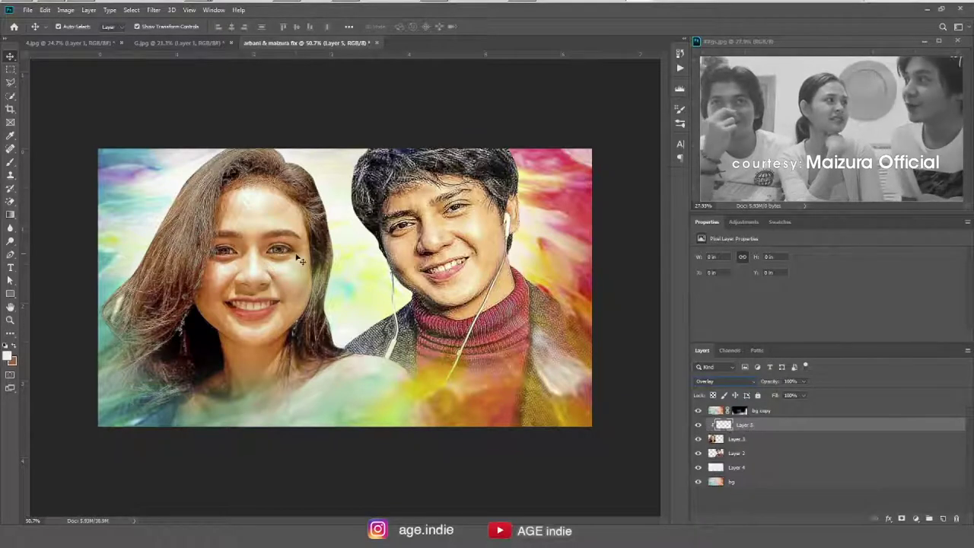
click(792, 411)
click(742, 425)
- Brush teal over her hair and peach over her face, then merge the tint down into her layer
key(b)
alt+click(583, 175)
drag(274, 198, 354, 168)
key(ctrl+z)
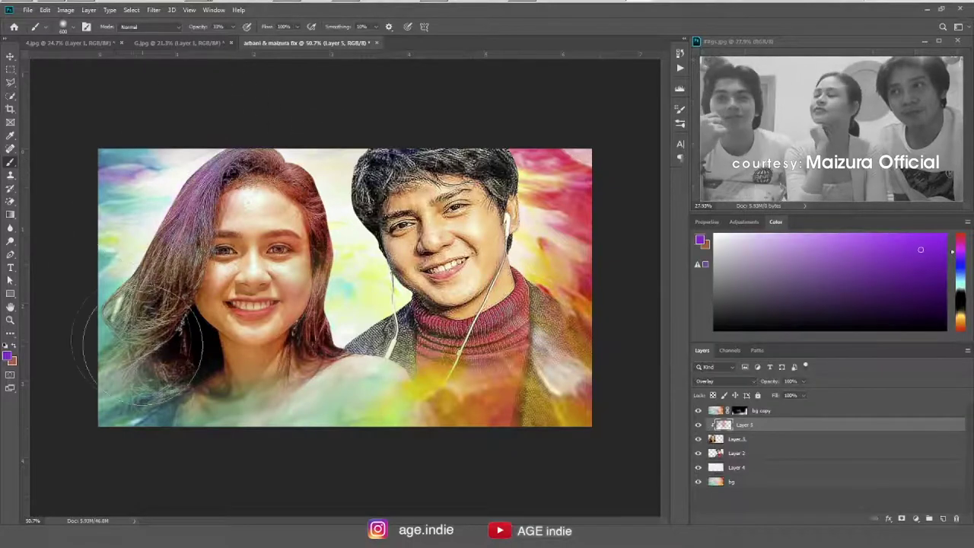
drag(152, 236, 190, 301)
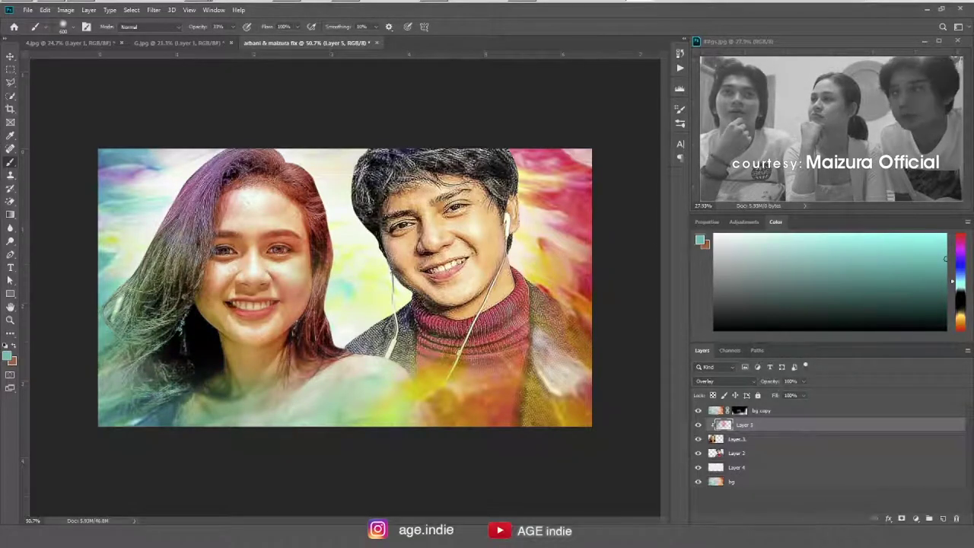
click(961, 318)
click(786, 241)
mouse_move(312, 190)
mouse_down()
mouse_move(251, 251)
mouse_move(228, 320)
mouse_move(380, 396)
mouse_up()
right_click(791, 443)
click(837, 322)
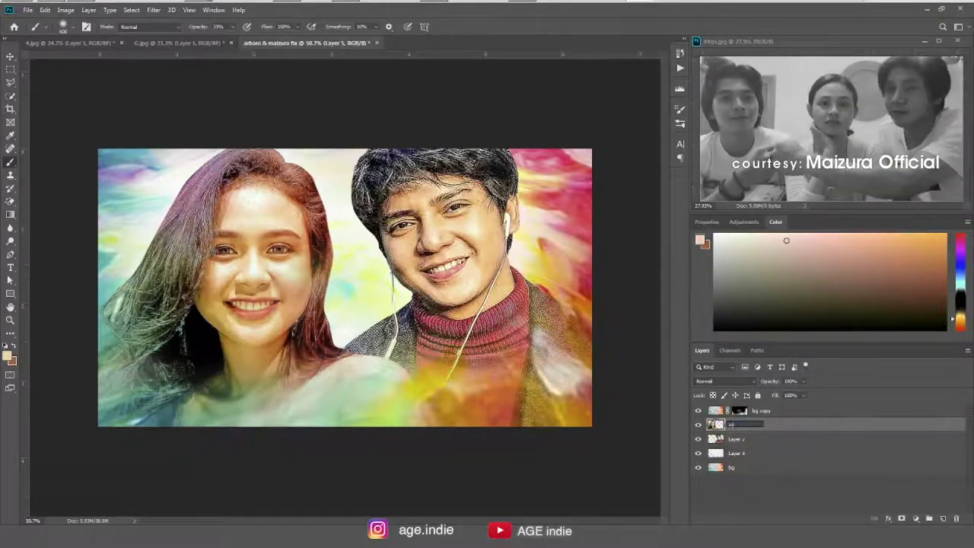
text(maizura)
- Name the woman's layer maizura, set the man's tint layer to Overlay, and sample red, pink and orange
click(737, 440)
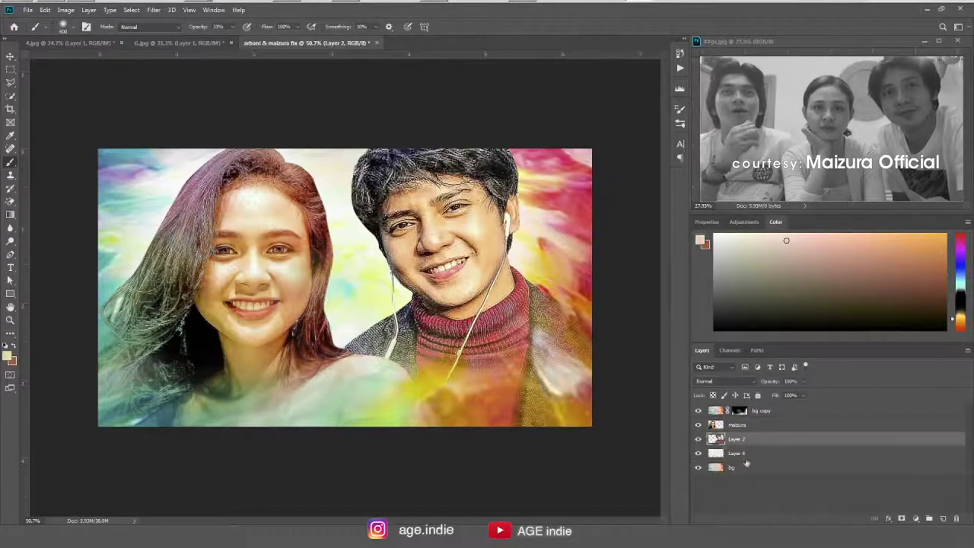
click(723, 380)
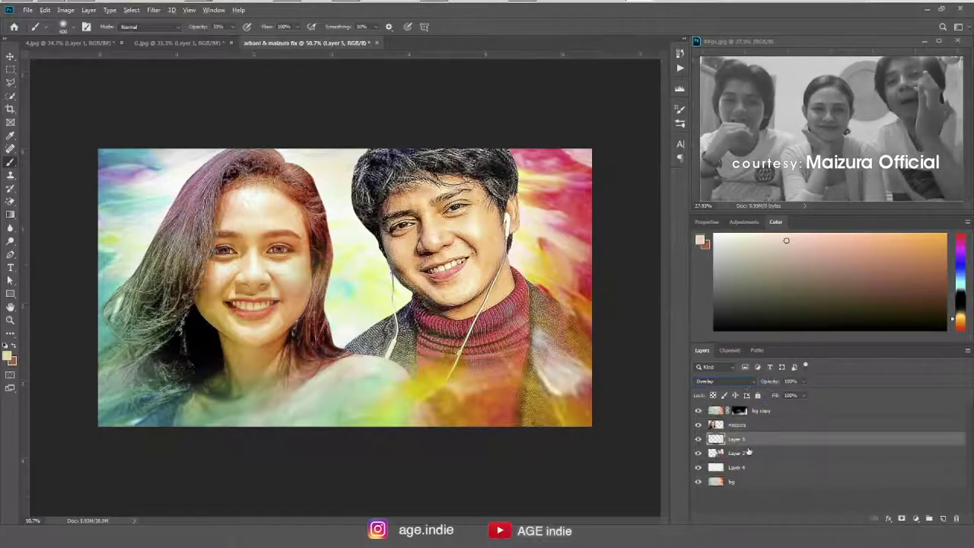
alt+click(583, 201)
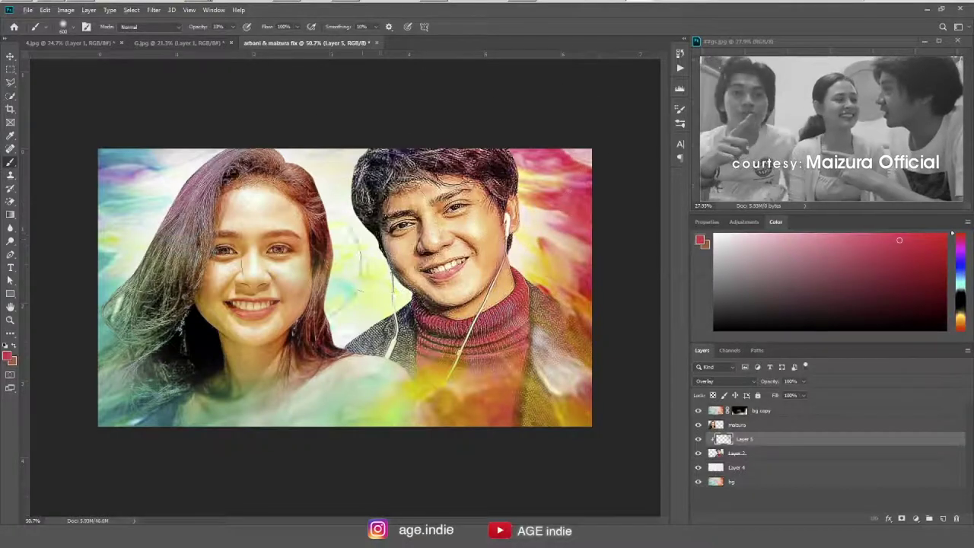
alt+click(361, 251)
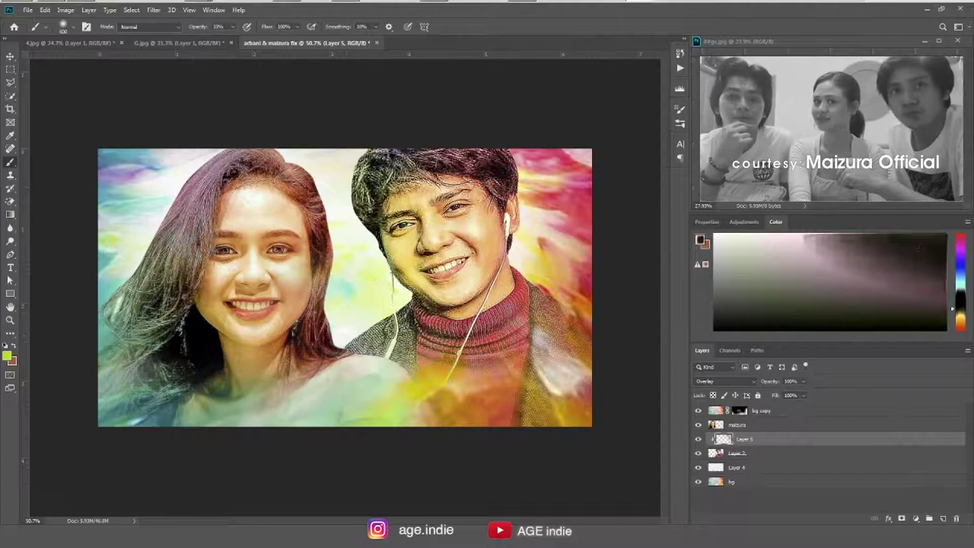
alt+click(350, 226)
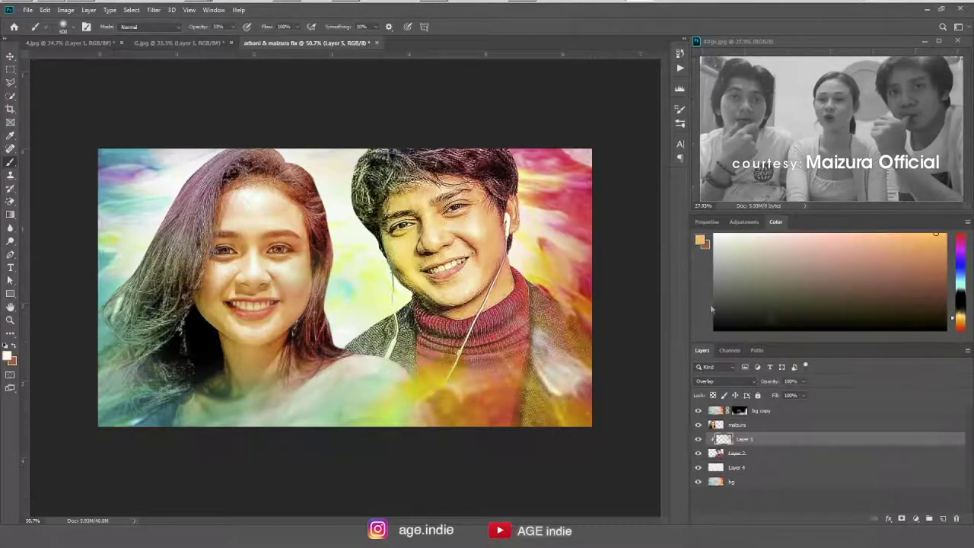
- Brush tints on the man, undo the thin strokes near his face, and select the tint layer for merging
click(715, 236)
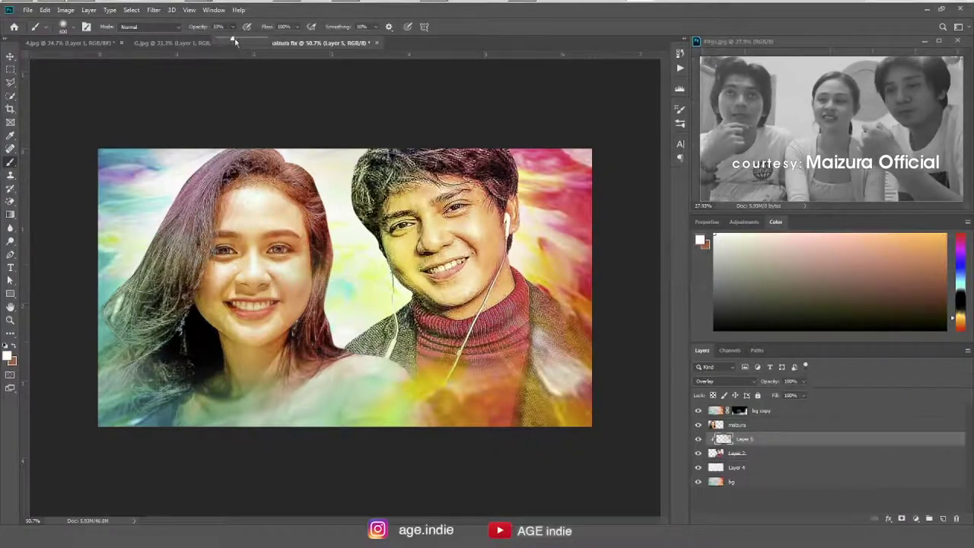
key(ctrl+z)
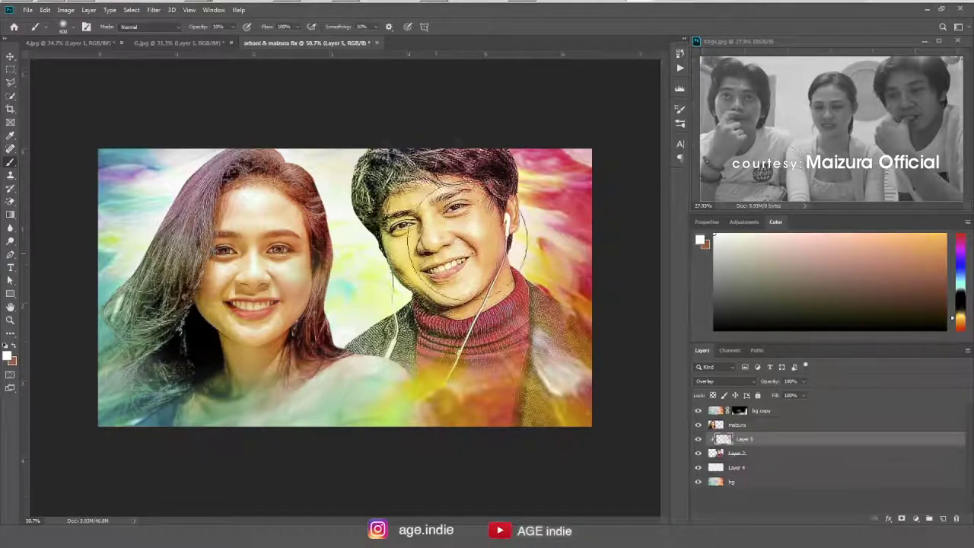
key(v)
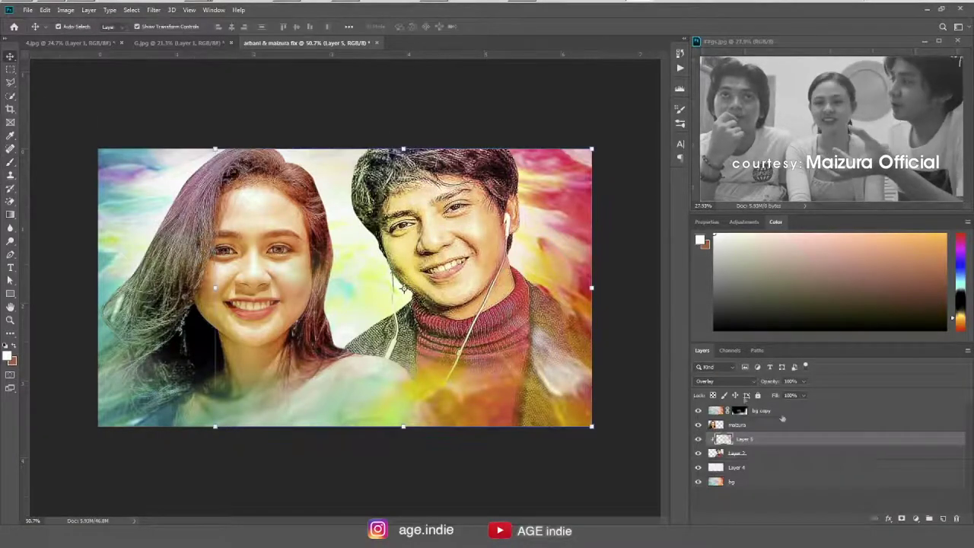
shift+click(788, 453)
right_click(784, 453)
- Merge the tint into the man's layer, zoom in with the Mixer Brush, and lock Layer 5's transparent pixels
click(845, 318)
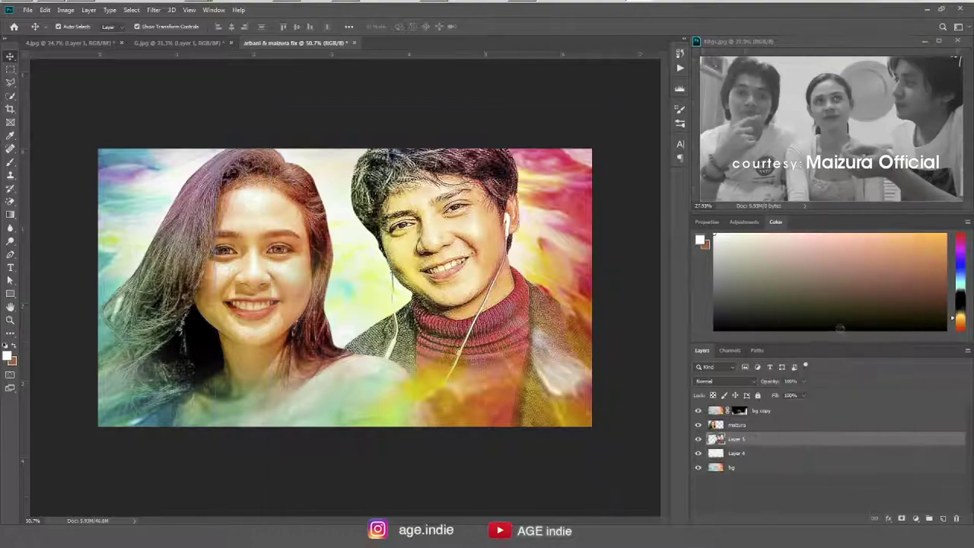
key(b)
alt+scroll(524, 194, up, 5)
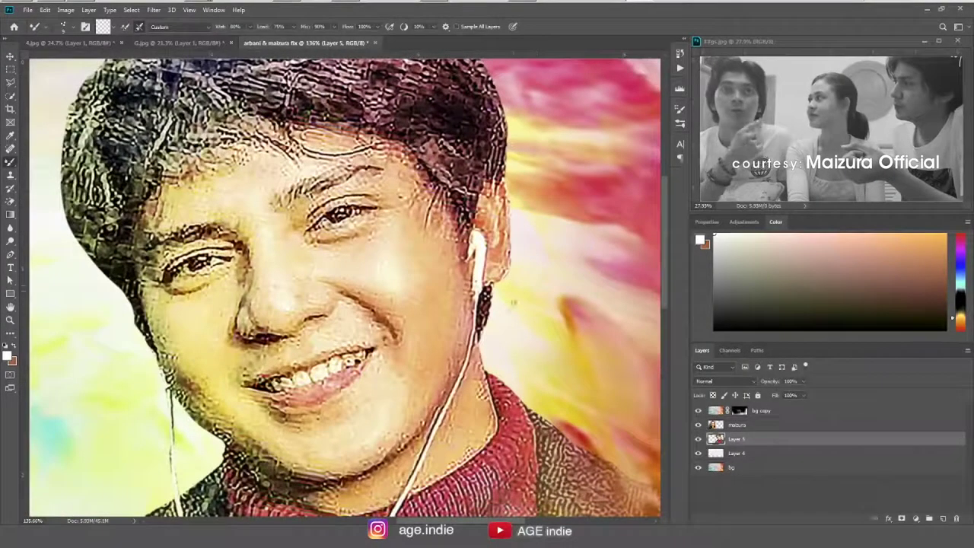
alt+scroll(515, 302, up, 2)
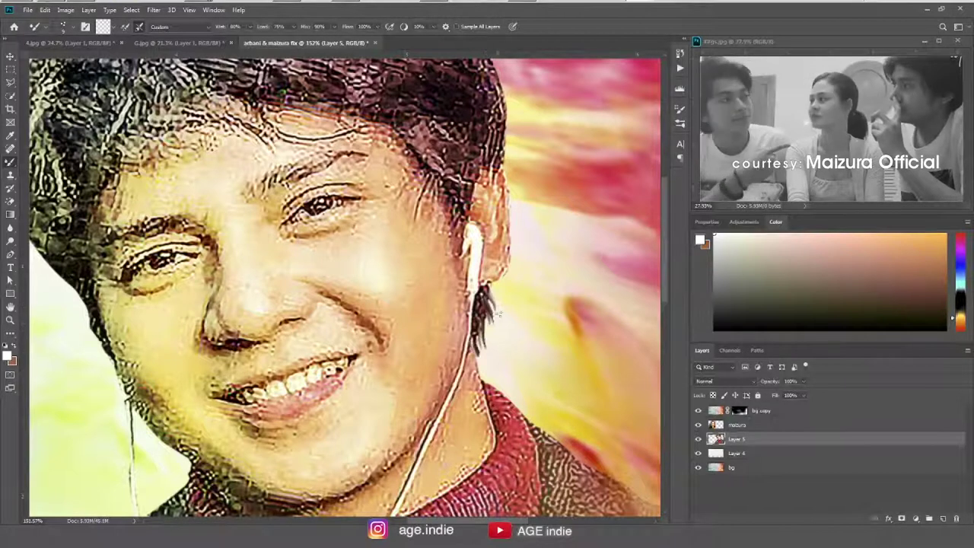
scroll(500, 312, up, 3)
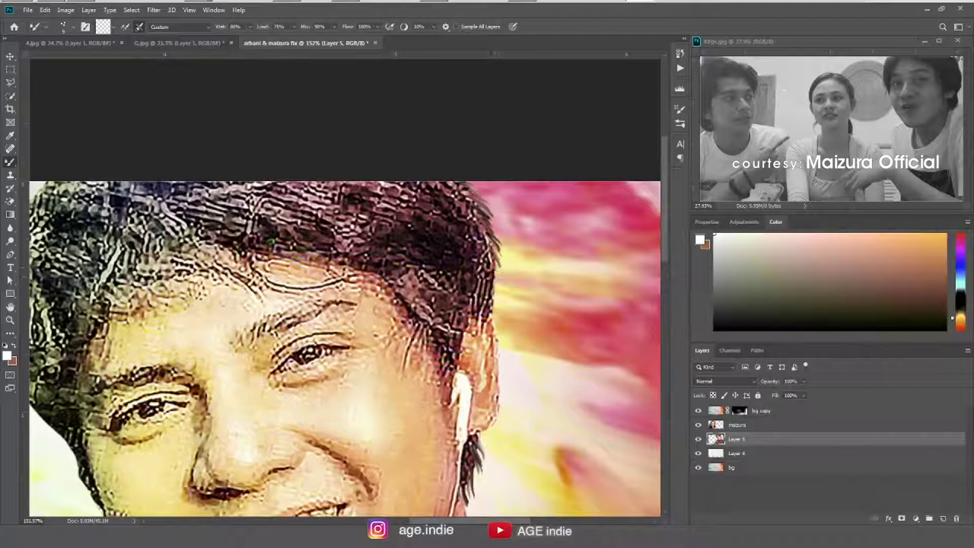
scroll(492, 312, left, 5)
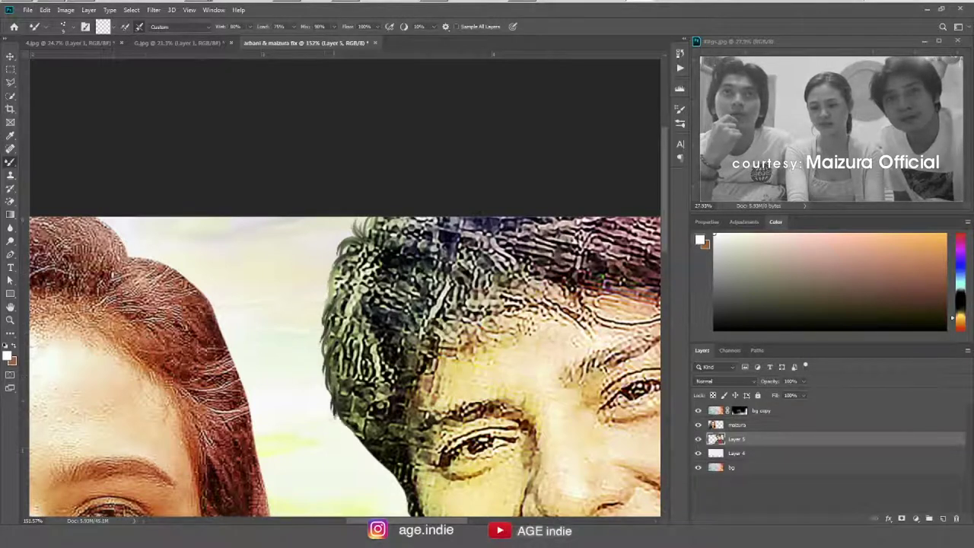
scroll(344, 305, down, 3)
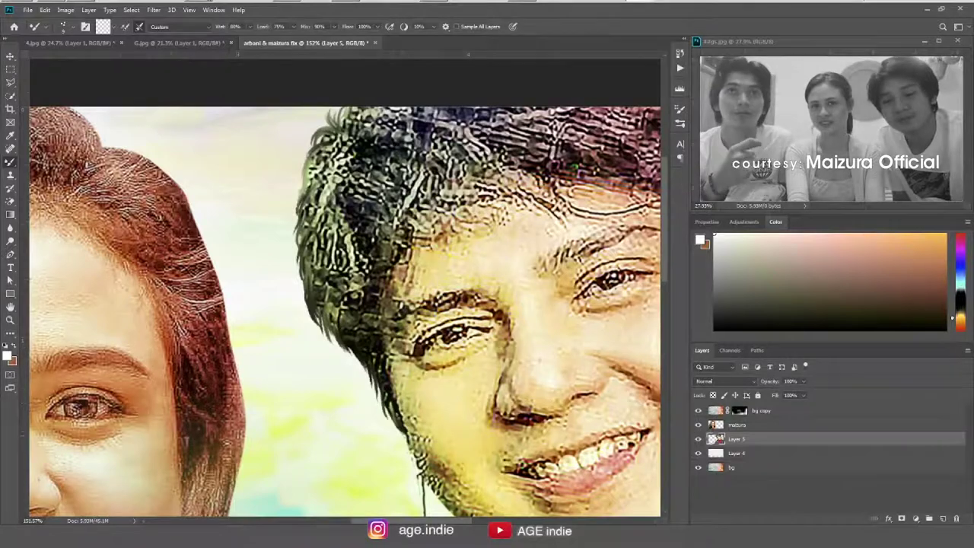
key(slash)
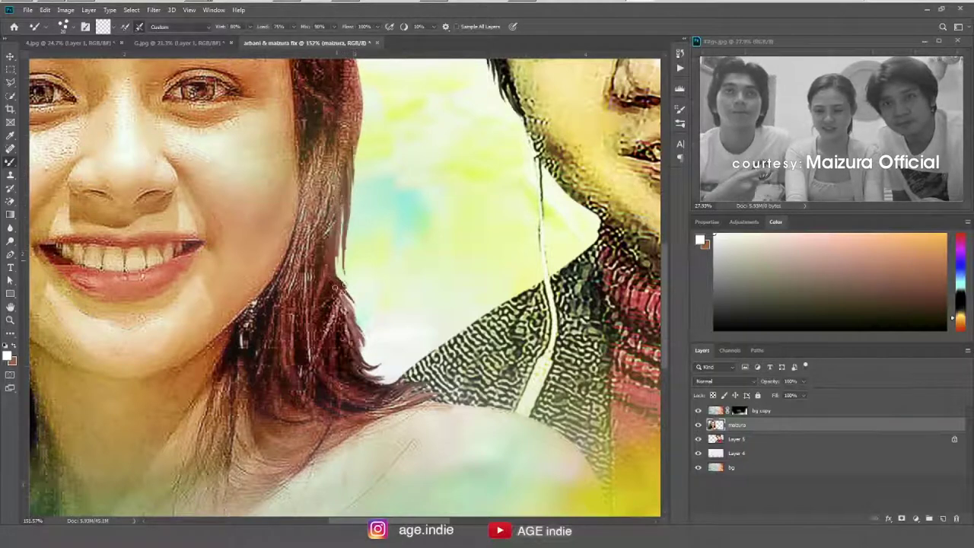
- Blend the woman's hair, forehead and shoulder with Mixer Brush strokes, then zoom out
mouse_move(355, 105)
mouse_down()
mouse_move(365, 175)
mouse_move(358, 290)
mouse_up()
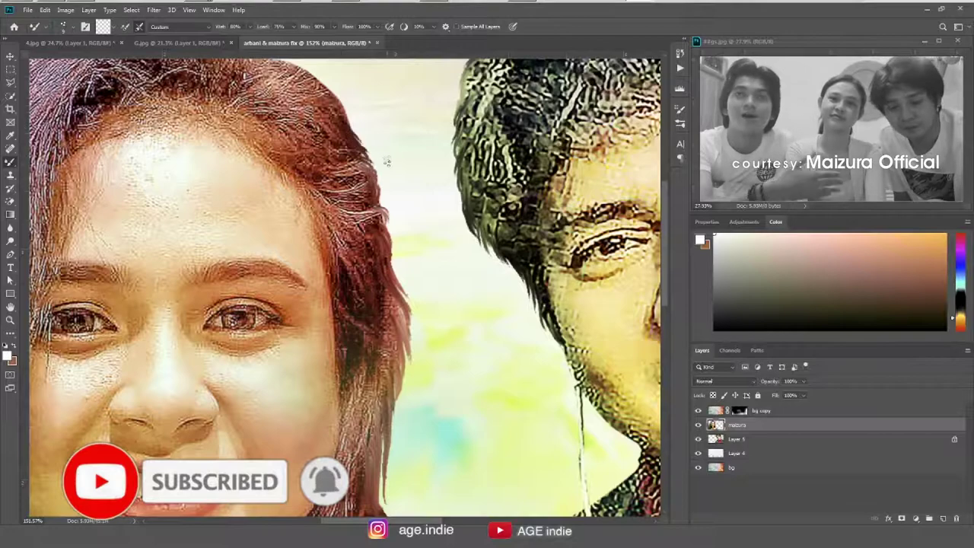
drag(357, 142, 400, 197)
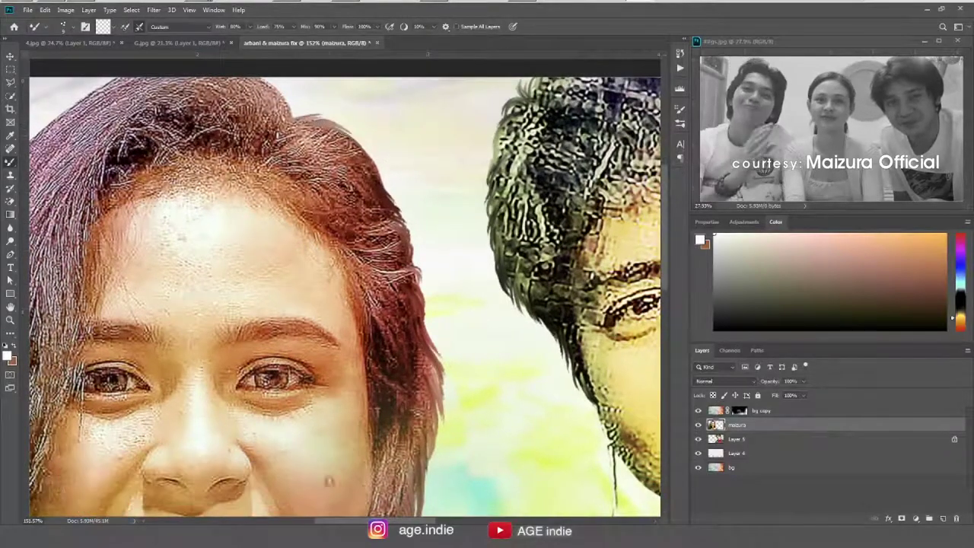
drag(378, 184, 396, 196)
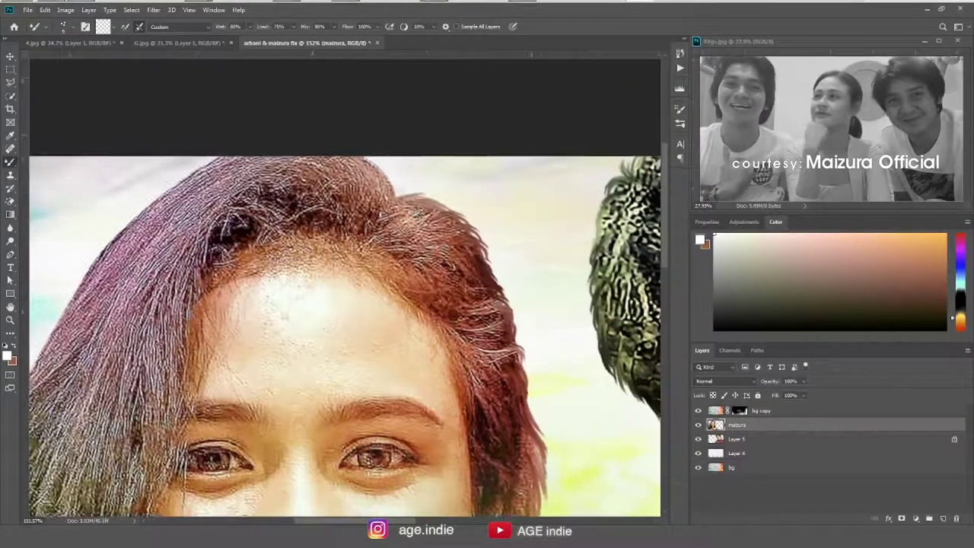
drag(198, 172, 373, 183)
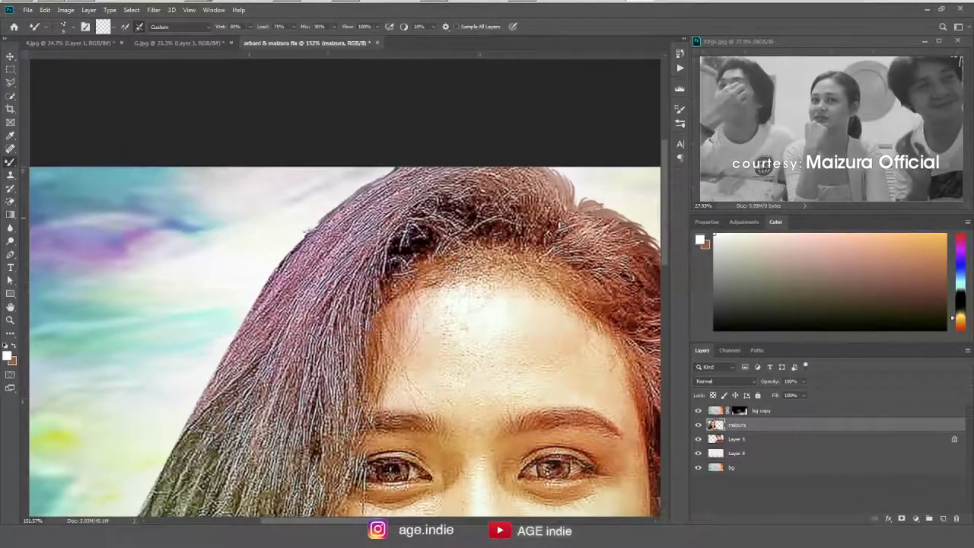
mouse_move(262, 288)
mouse_down()
mouse_move(354, 240)
mouse_move(361, 190)
mouse_up()
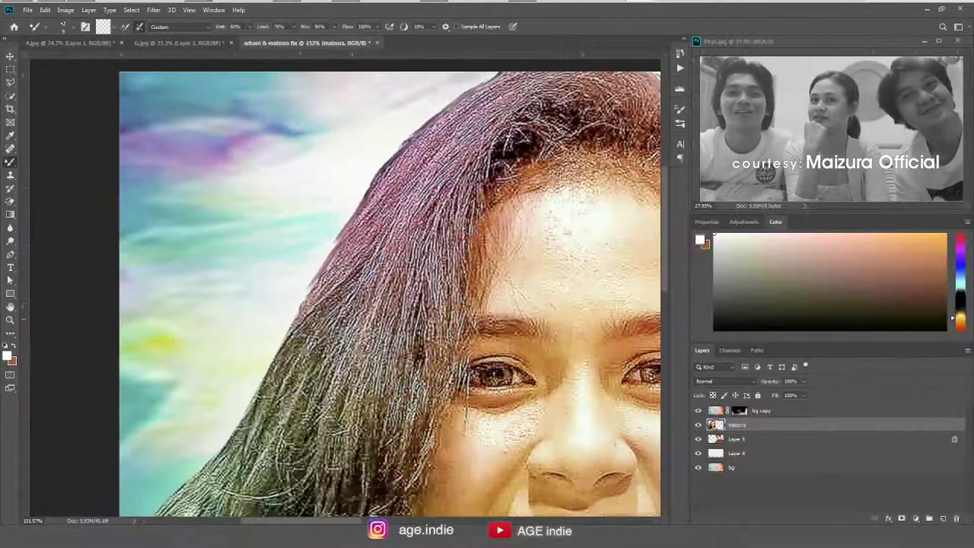
drag(228, 429, 316, 301)
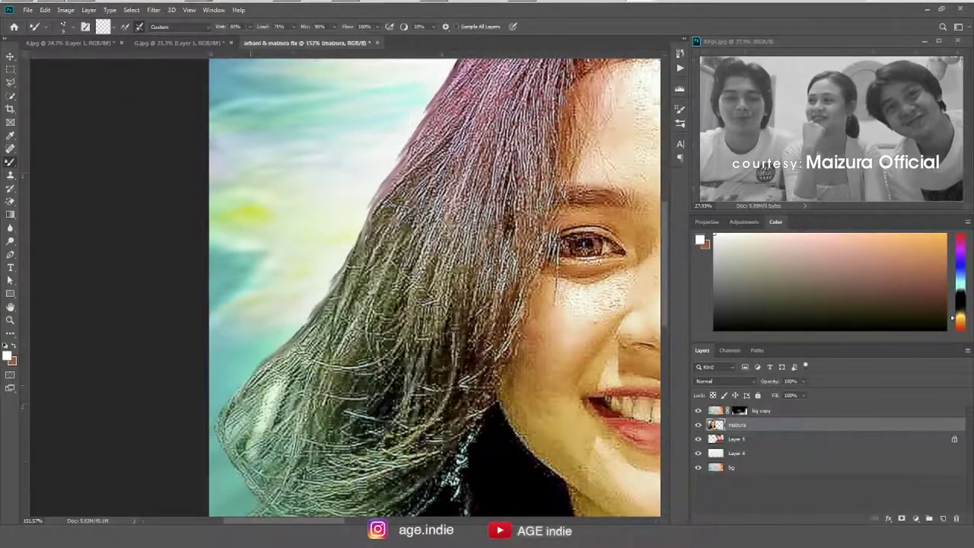
drag(426, 396, 466, 221)
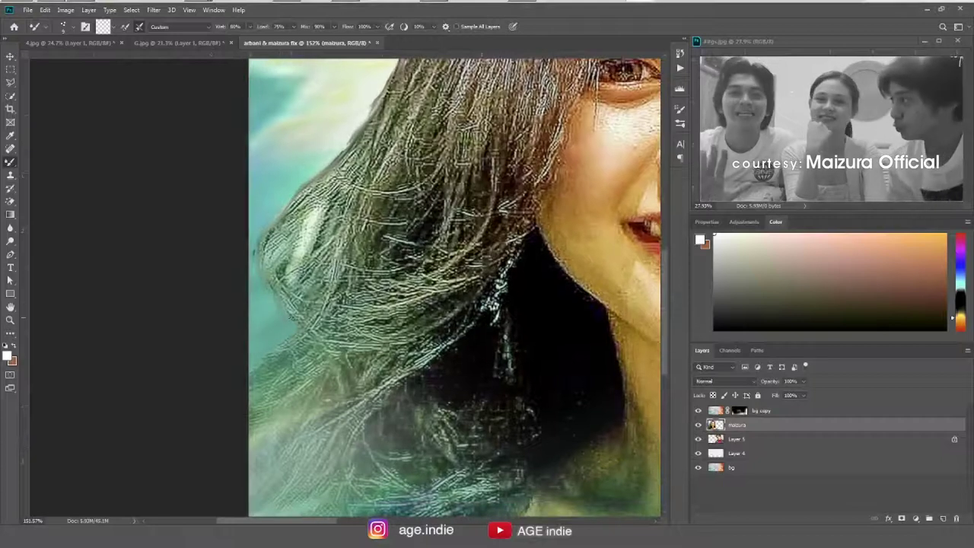
scroll(384, 262, down, 1)
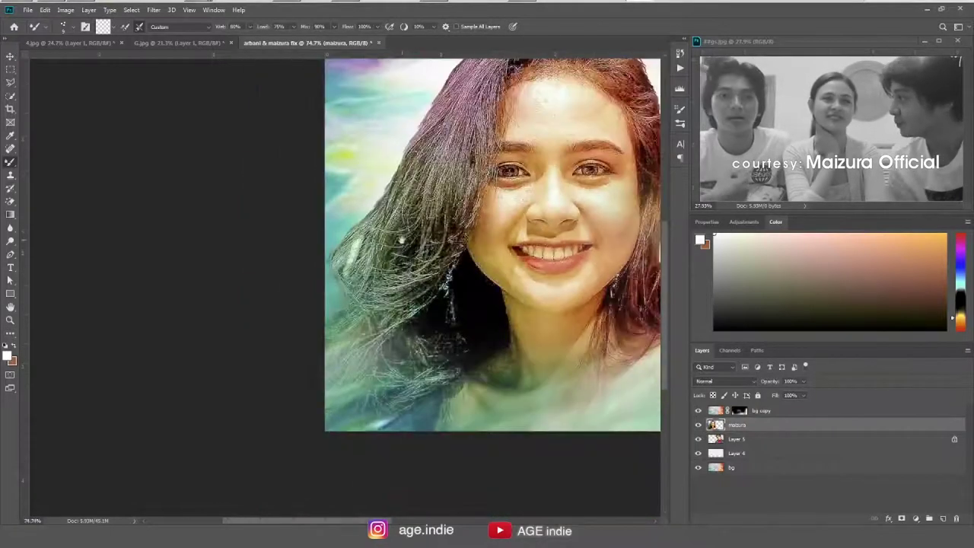
scroll(385, 262, down, 2)
scroll(385, 262, down, 2)
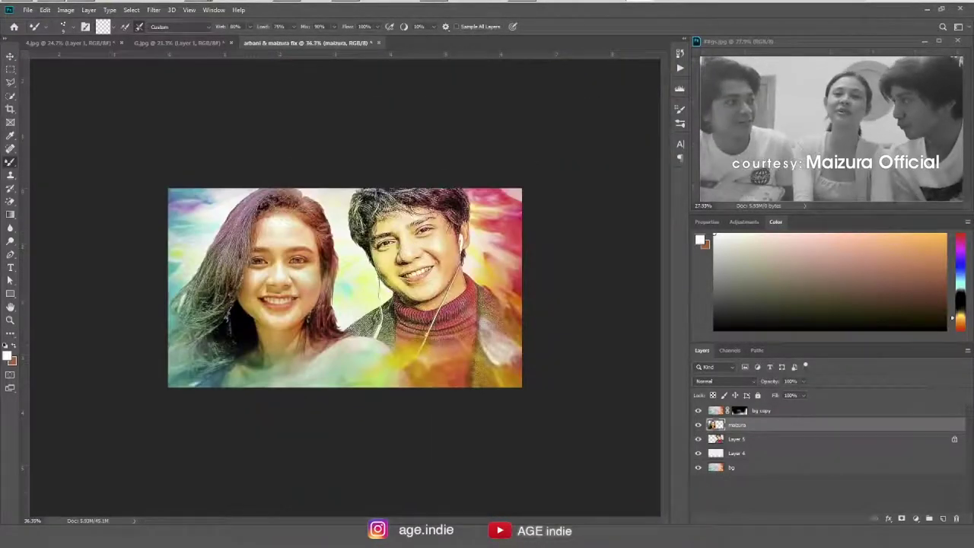
- Lock maizura's transparent pixels and zoom in on her face with the Smudge tool
click(713, 395)
key(r)
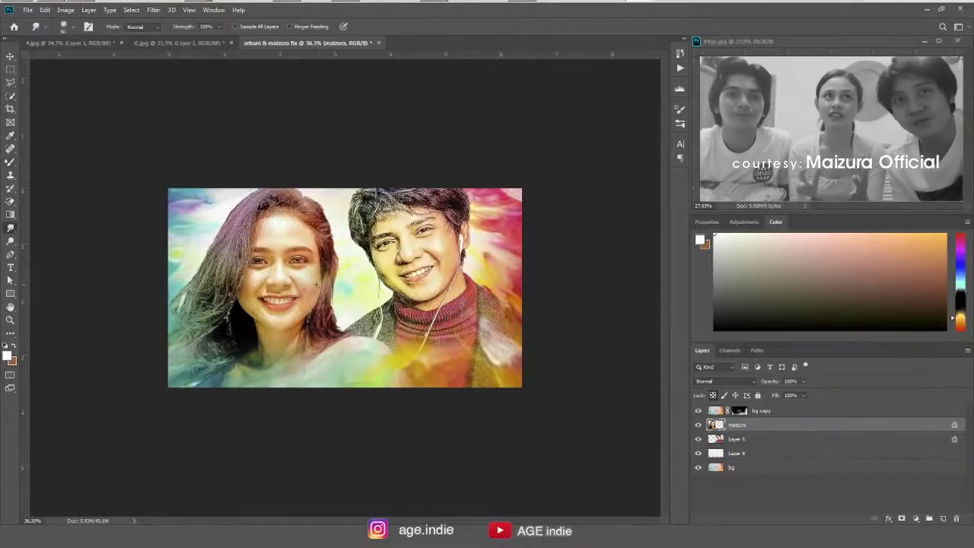
scroll(388, 303, up, 1)
scroll(387, 303, up, 1)
scroll(388, 303, up, 1)
scroll(387, 303, up, 1)
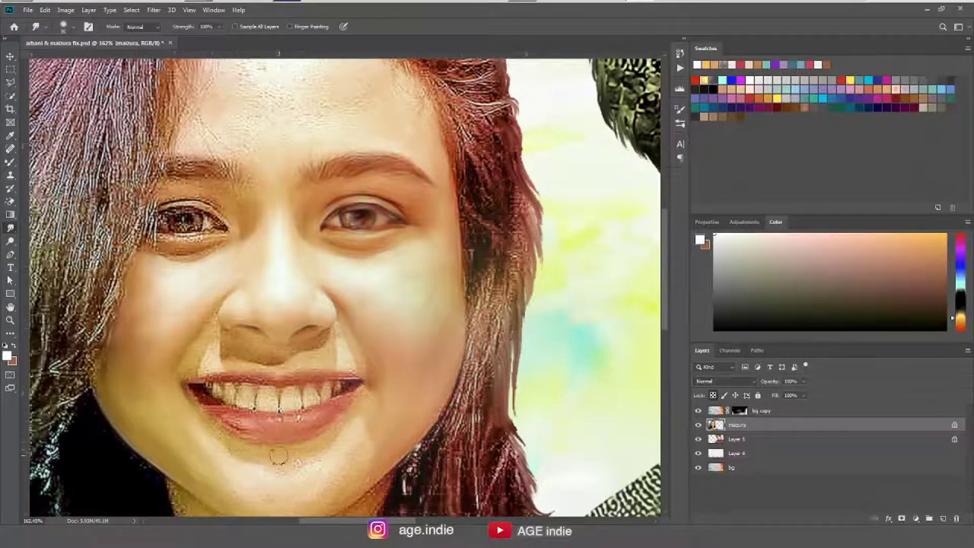
- Smudge the dark hair strands beside the woman's right jawline and down her neck
drag(316, 495, 326, 444)
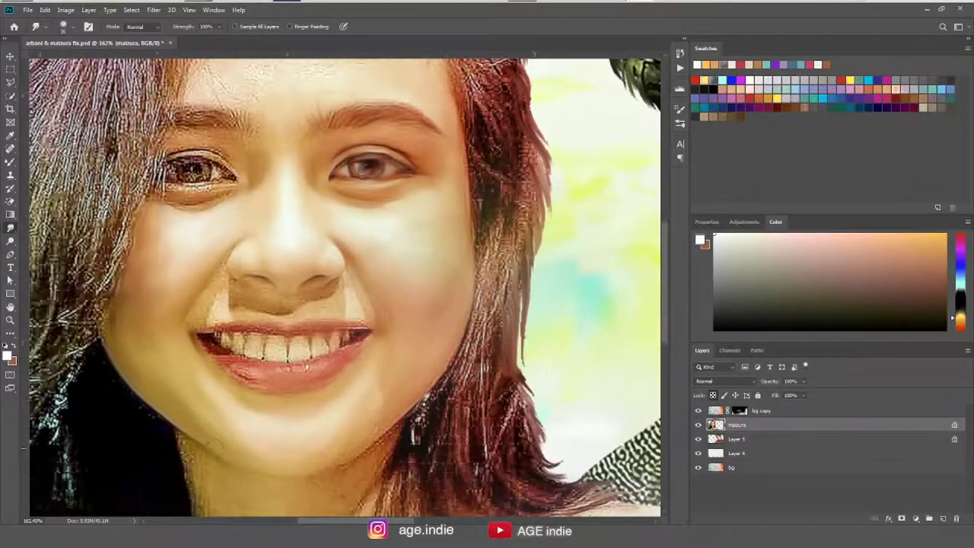
drag(385, 360, 387, 398)
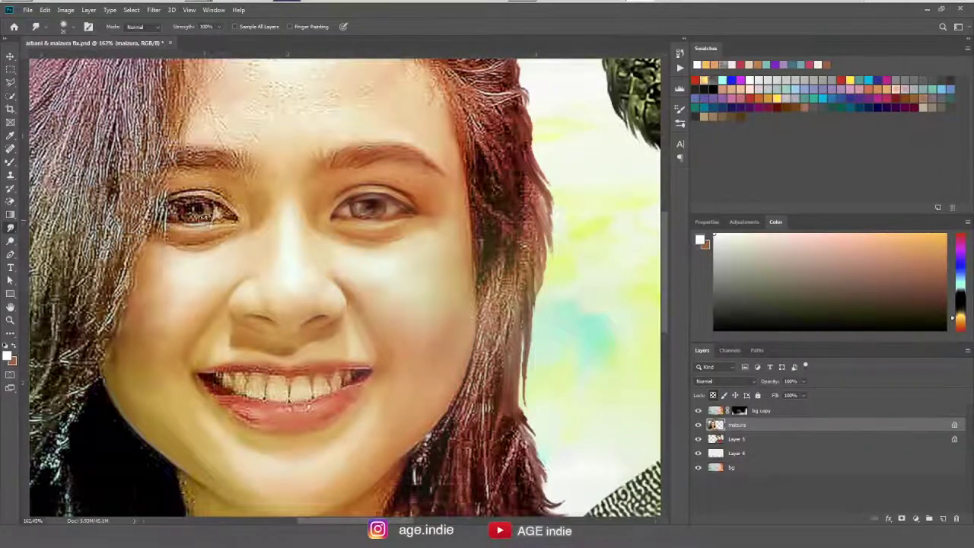
scroll(388, 247, up, 3)
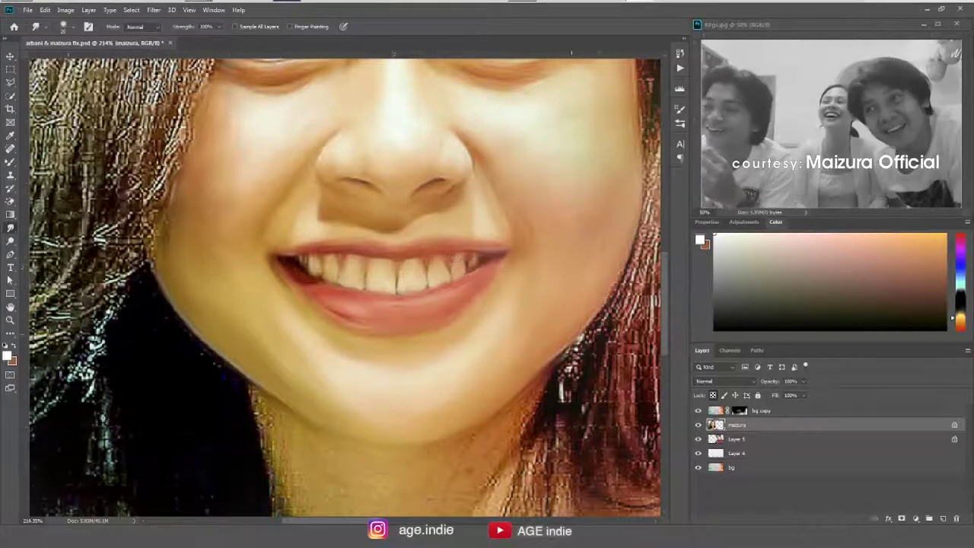
scroll(388, 282, down, 3)
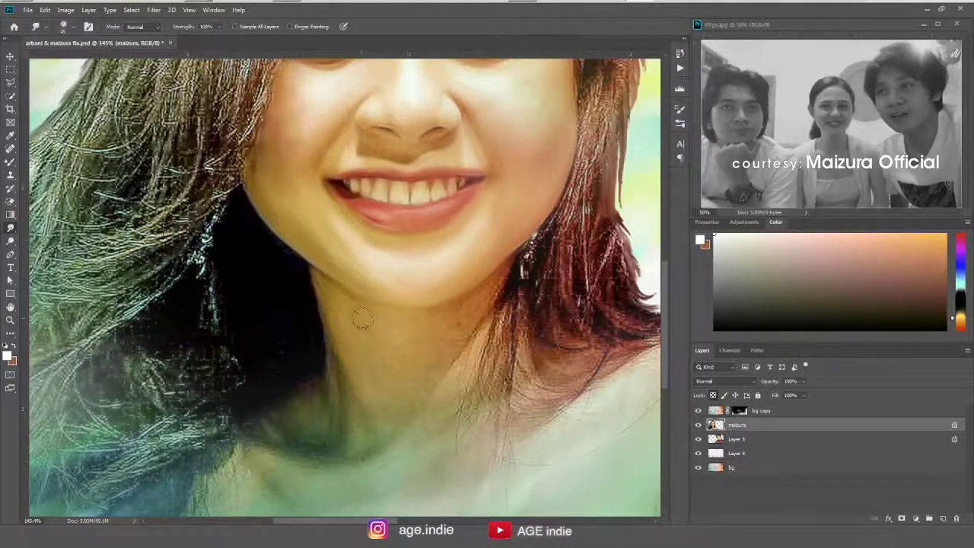
mouse_move(530, 244)
mouse_down()
mouse_move(495, 316)
mouse_move(504, 418)
mouse_up()
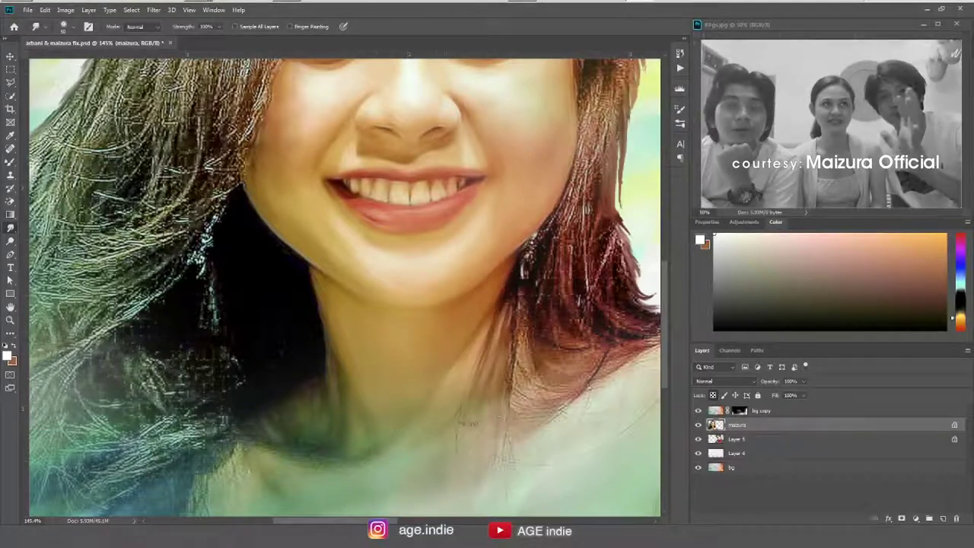
drag(518, 312, 506, 417)
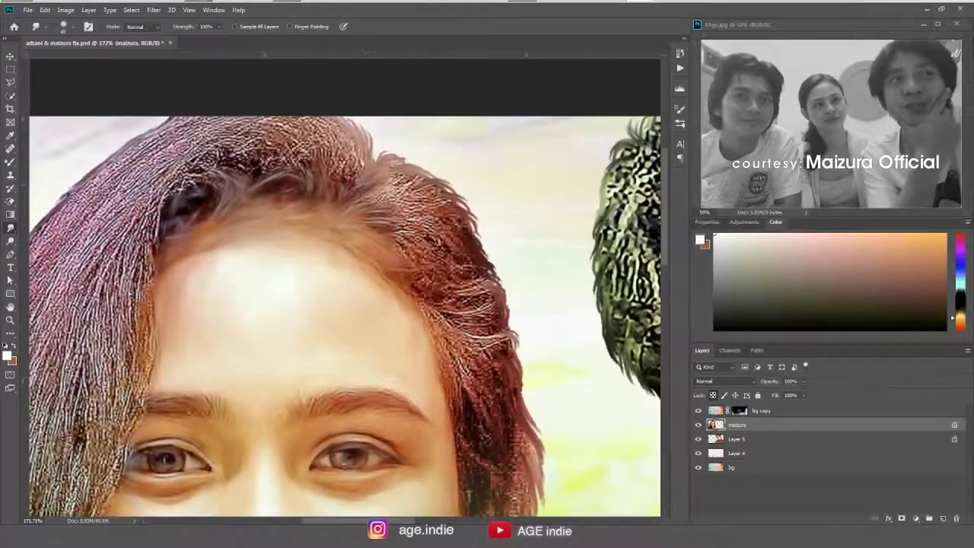
- Smudge the hair on the right side of her forehead and cheek into smooth strands
mouse_move(388, 188)
mouse_down()
mouse_move(408, 198)
mouse_move(441, 288)
mouse_up()
mouse_move(449, 236)
mouse_down()
mouse_move(514, 358)
mouse_move(426, 320)
mouse_up()
mouse_move(426, 282)
mouse_down()
mouse_move(445, 339)
mouse_move(430, 457)
mouse_up()
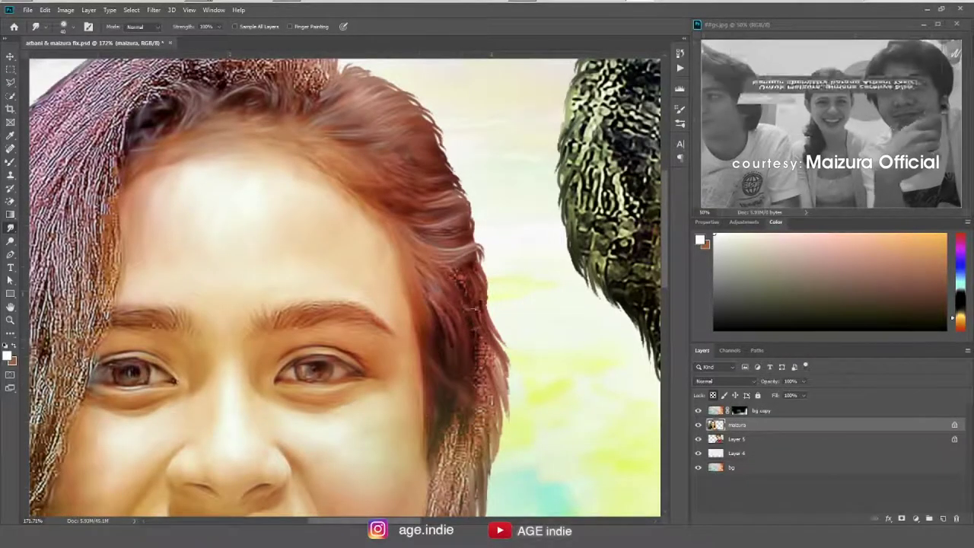
drag(456, 263, 475, 316)
drag(476, 251, 442, 487)
drag(465, 297, 462, 369)
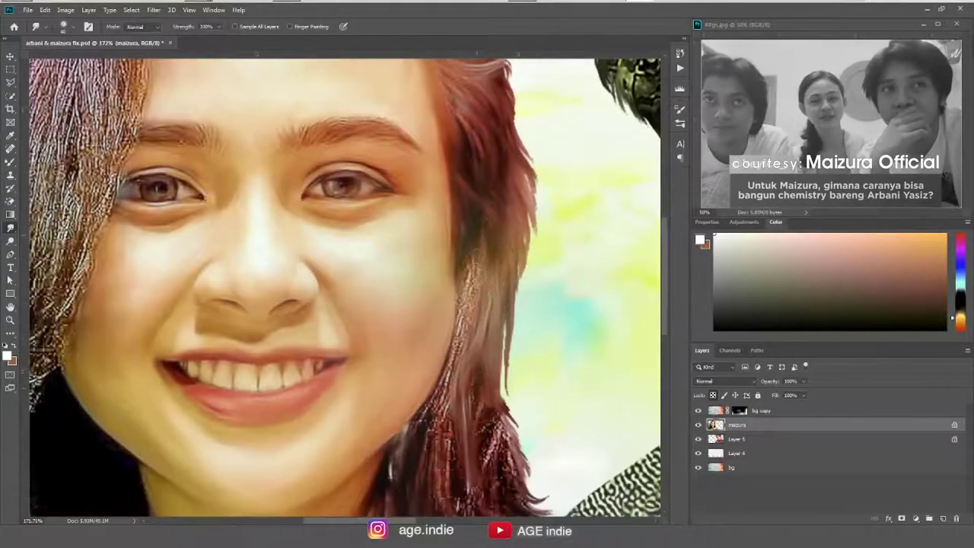
drag(426, 268, 453, 384)
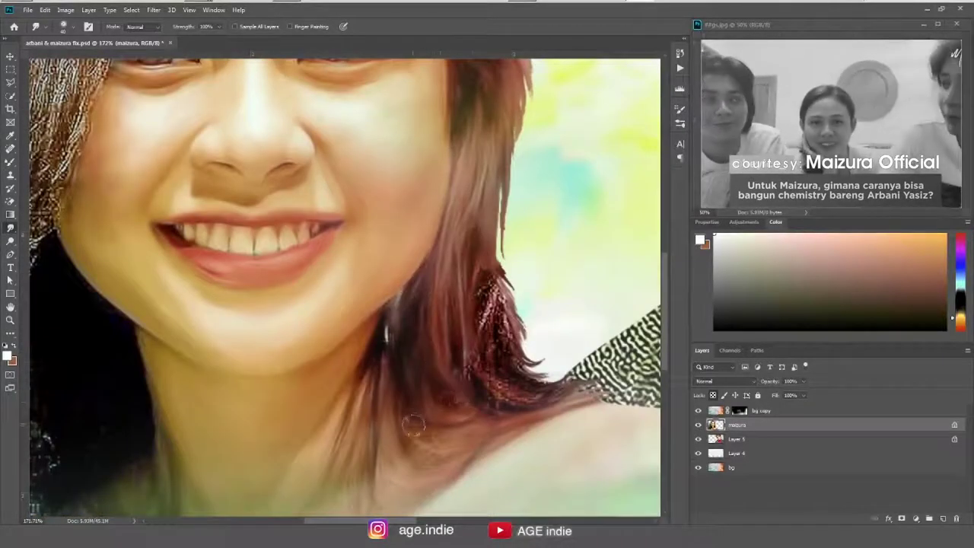
mouse_move(457, 320)
mouse_down()
mouse_move(487, 263)
mouse_move(483, 202)
mouse_up()
drag(517, 278, 498, 224)
- Reshape the hair on top of her head and streak the forehead hair downward
mouse_move(495, 183)
mouse_down()
mouse_move(469, 220)
mouse_move(427, 251)
mouse_up()
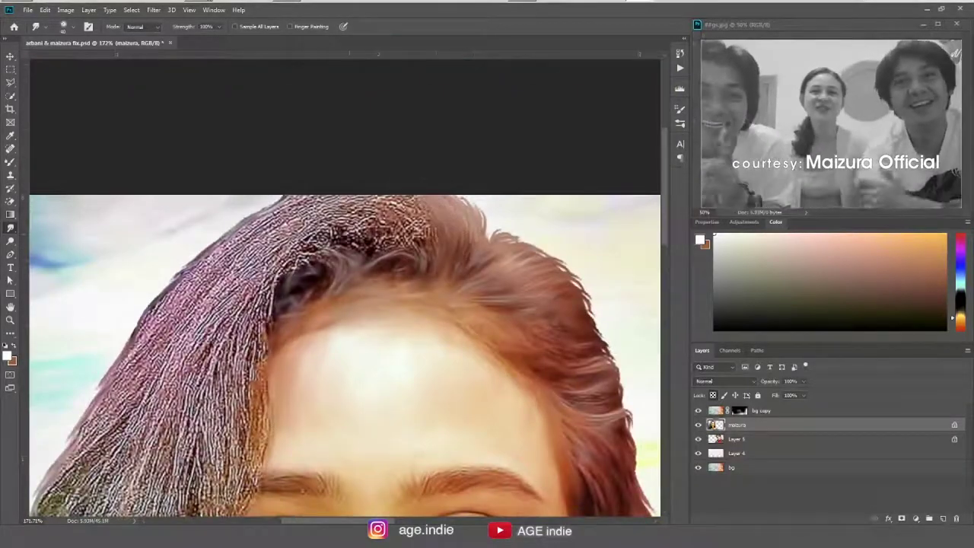
drag(411, 209, 343, 251)
drag(305, 199, 259, 228)
drag(396, 232, 320, 266)
mouse_move(411, 153)
mouse_down()
mouse_move(354, 262)
mouse_move(324, 449)
mouse_up()
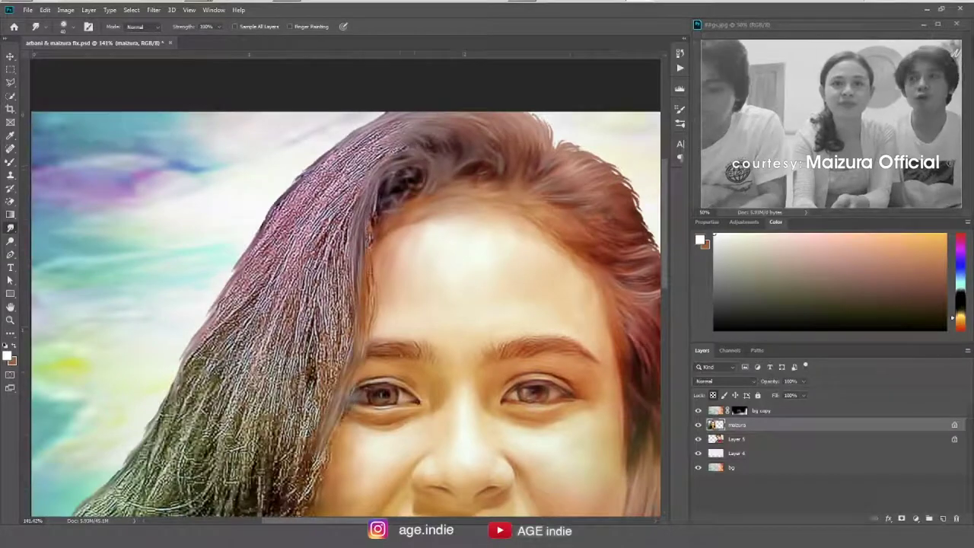
drag(377, 183, 357, 411)
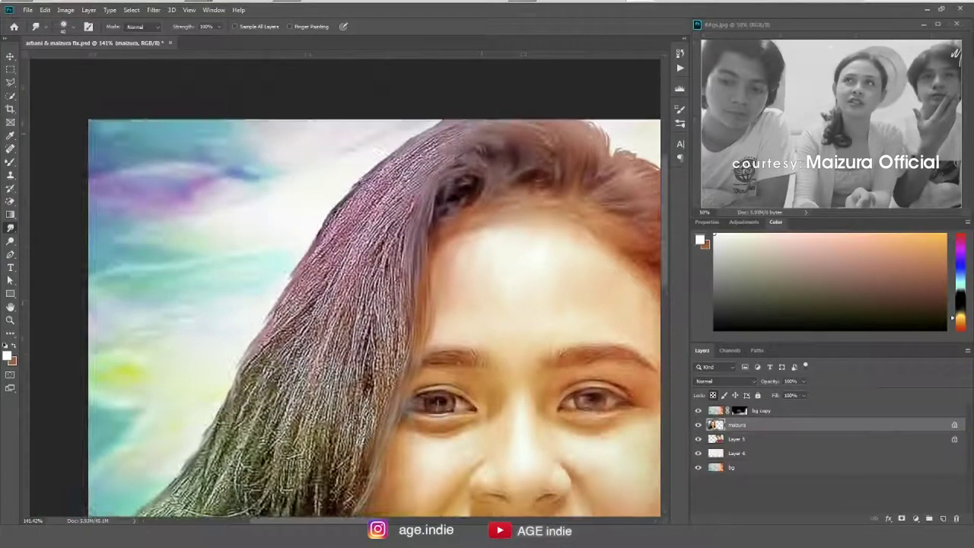
drag(411, 194, 384, 385)
drag(419, 160, 365, 389)
drag(419, 182, 342, 471)
- Streak the textured hair on the left of her face downward into flowing strands
mouse_move(384, 202)
mouse_down()
mouse_move(343, 449)
mouse_move(331, 464)
mouse_up()
drag(339, 247, 316, 460)
drag(320, 270, 266, 373)
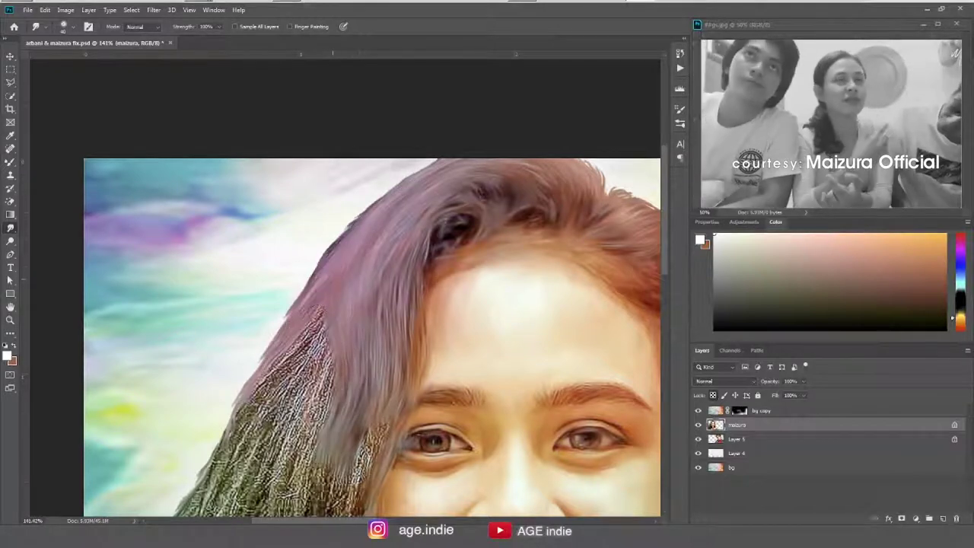
drag(320, 308, 220, 453)
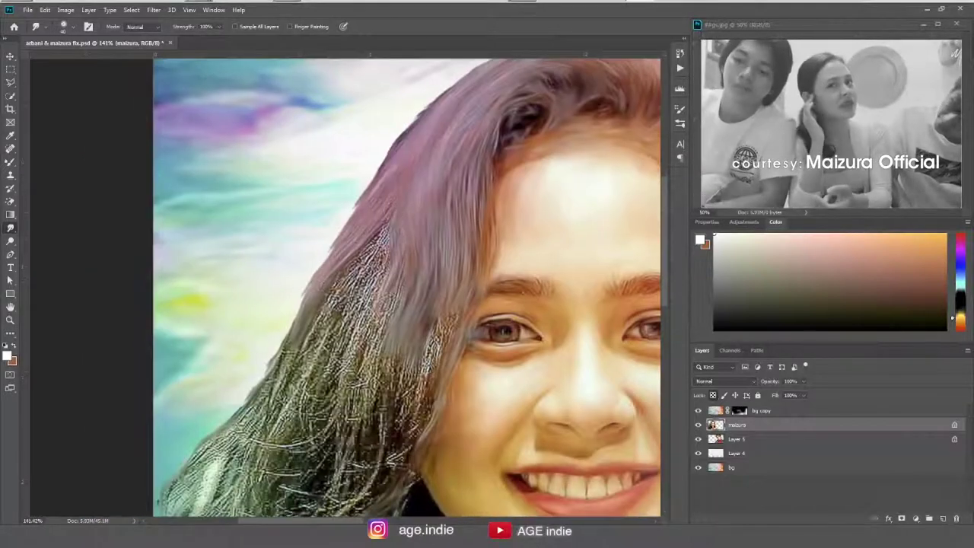
drag(392, 293, 354, 453)
drag(384, 236, 331, 468)
drag(346, 266, 274, 433)
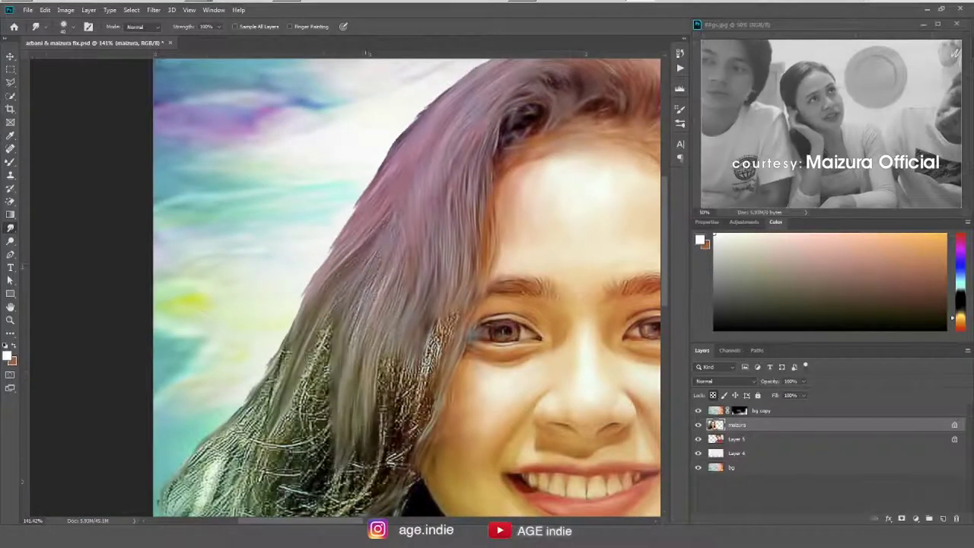
drag(327, 323, 262, 476)
drag(281, 364, 238, 449)
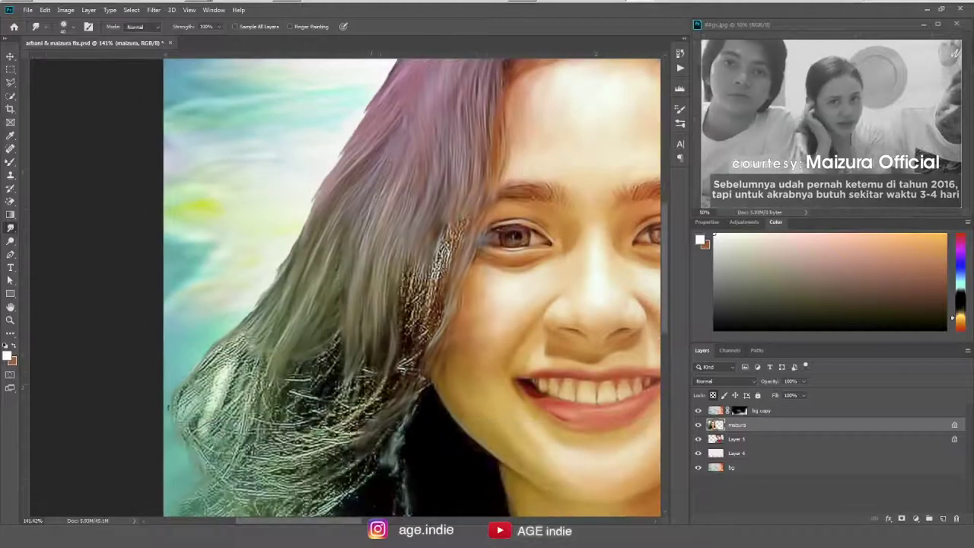
drag(365, 217, 359, 251)
mouse_move(449, 221)
mouse_down()
mouse_move(405, 358)
mouse_move(392, 350)
mouse_up()
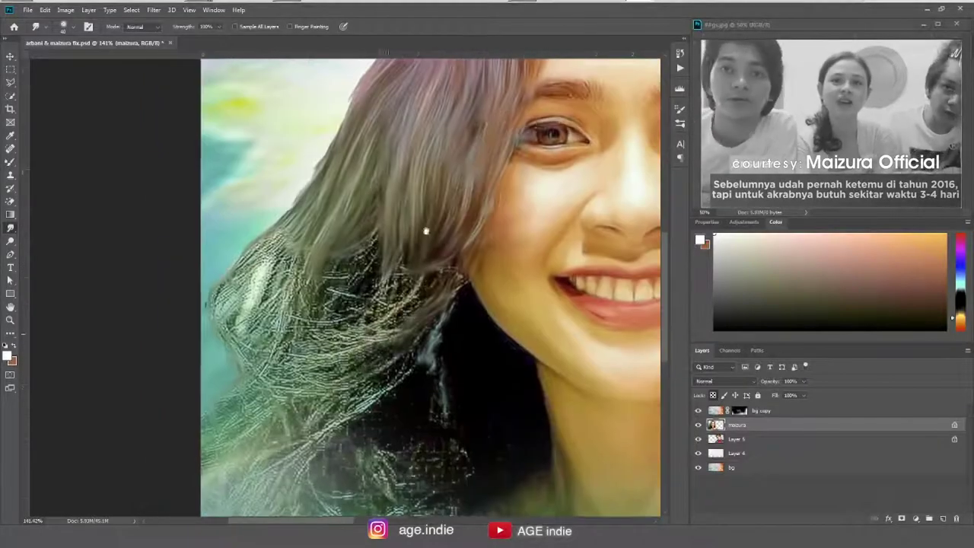
drag(423, 228, 320, 449)
mouse_move(445, 285)
mouse_down()
mouse_move(422, 354)
mouse_move(255, 403)
mouse_up()
- Sweep the remaining scribbly strands in the left, lower and dark hair into smooth flowing hair
drag(388, 377, 281, 457)
mouse_move(422, 297)
mouse_down()
mouse_move(252, 384)
mouse_move(266, 370)
mouse_up()
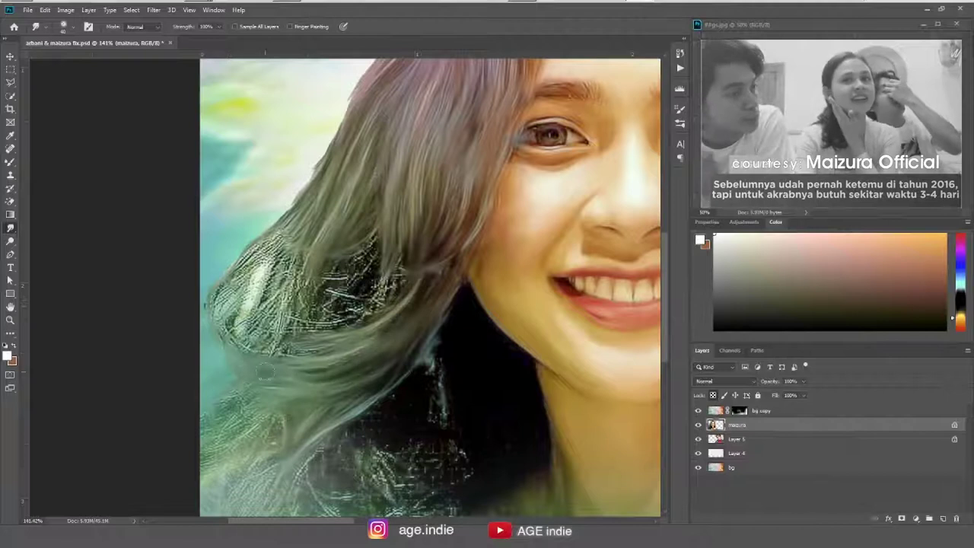
drag(403, 259, 244, 338)
drag(384, 232, 278, 313)
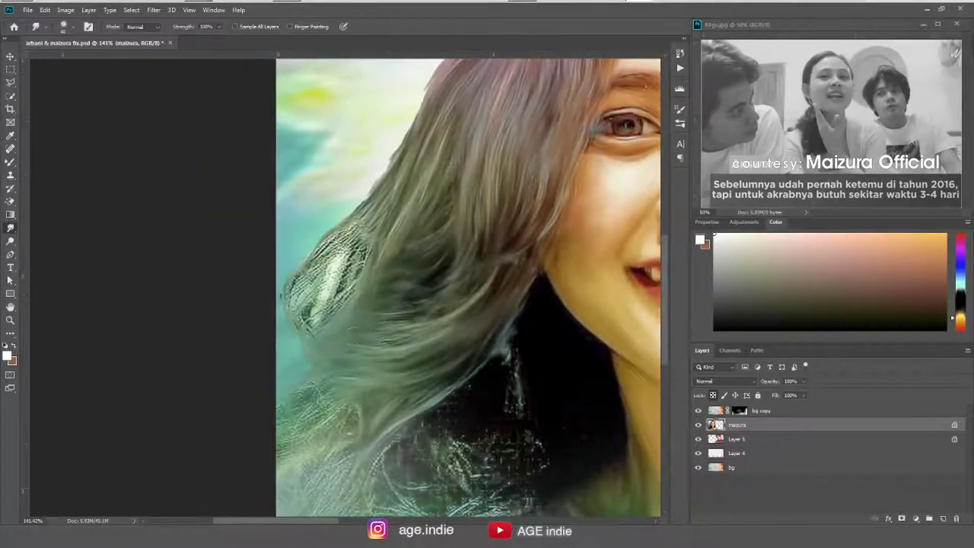
drag(384, 221, 316, 320)
mouse_move(362, 236)
mouse_down()
mouse_move(296, 335)
mouse_move(286, 305)
mouse_up()
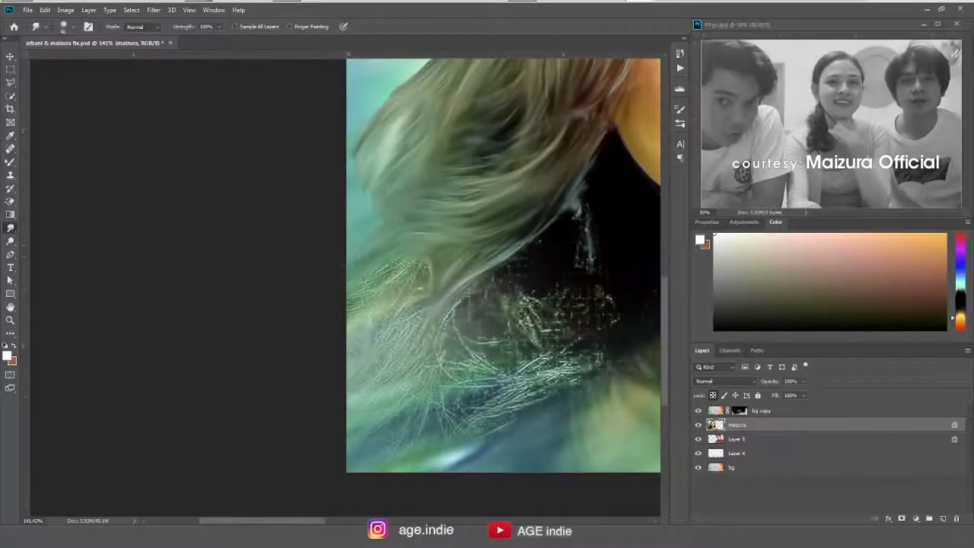
drag(430, 260, 371, 284)
mouse_move(425, 297)
mouse_down()
mouse_move(397, 324)
mouse_move(352, 425)
mouse_up()
drag(468, 281, 426, 411)
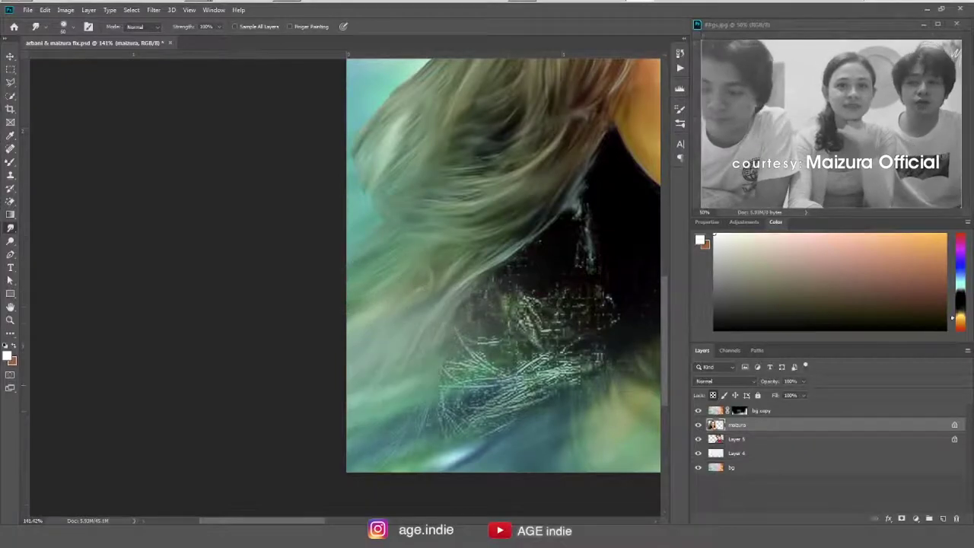
drag(525, 335, 381, 401)
drag(475, 380, 392, 428)
drag(533, 316, 447, 369)
drag(537, 274, 471, 239)
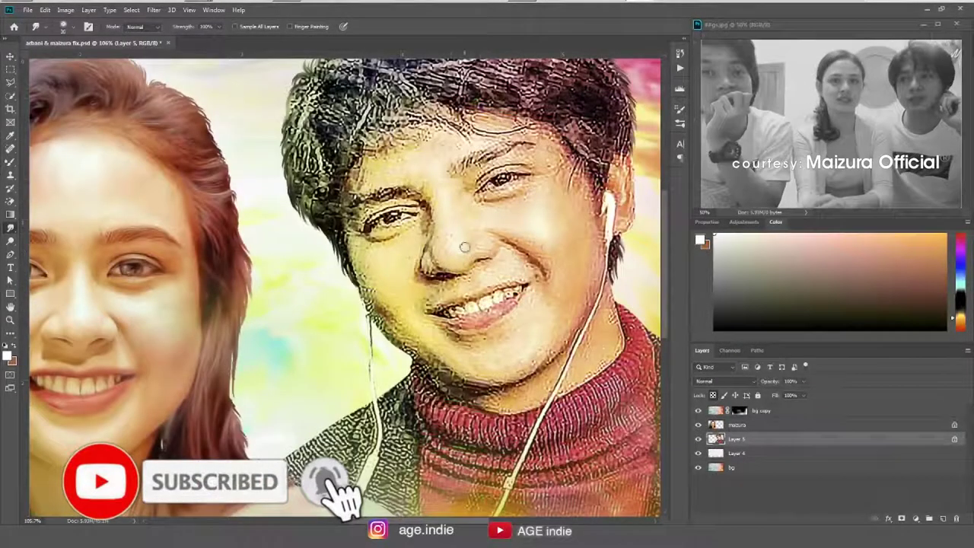
- Smudge the man's nose, eyebrow, forehead hair, lips, mustache and the hair by his ear
drag(457, 251, 430, 262)
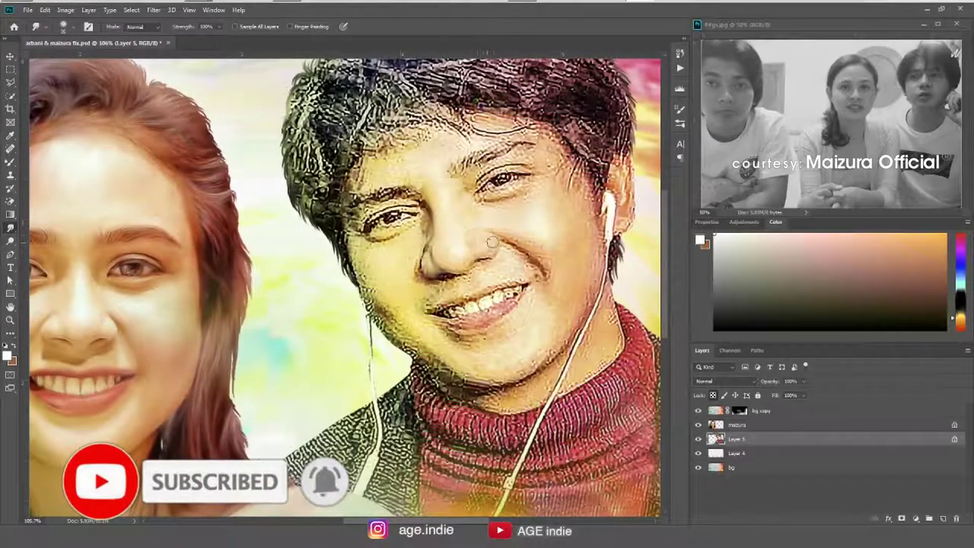
drag(463, 189, 519, 169)
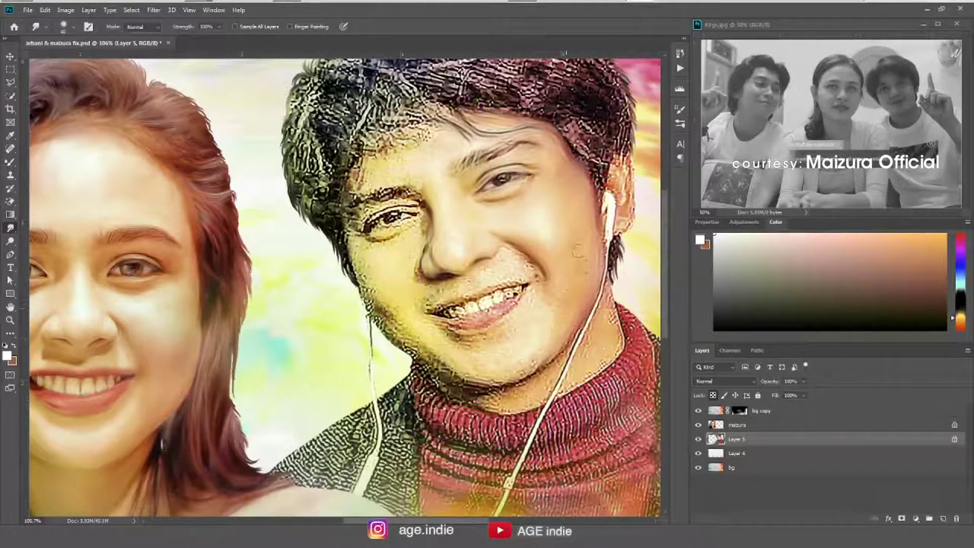
mouse_move(434, 150)
mouse_down()
mouse_move(423, 122)
mouse_move(457, 91)
mouse_move(388, 125)
mouse_move(404, 154)
mouse_move(370, 148)
mouse_move(407, 162)
mouse_move(410, 190)
mouse_move(371, 198)
mouse_move(356, 232)
mouse_move(383, 273)
mouse_move(377, 305)
mouse_move(370, 283)
mouse_move(437, 362)
mouse_move(545, 352)
mouse_up()
drag(449, 335, 525, 324)
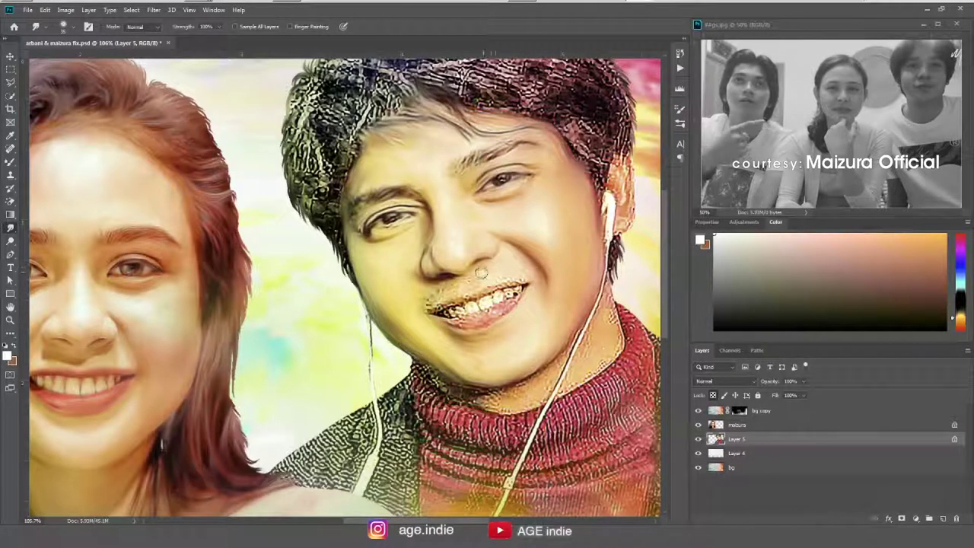
mouse_move(529, 275)
mouse_down()
mouse_move(457, 283)
mouse_move(432, 306)
mouse_up()
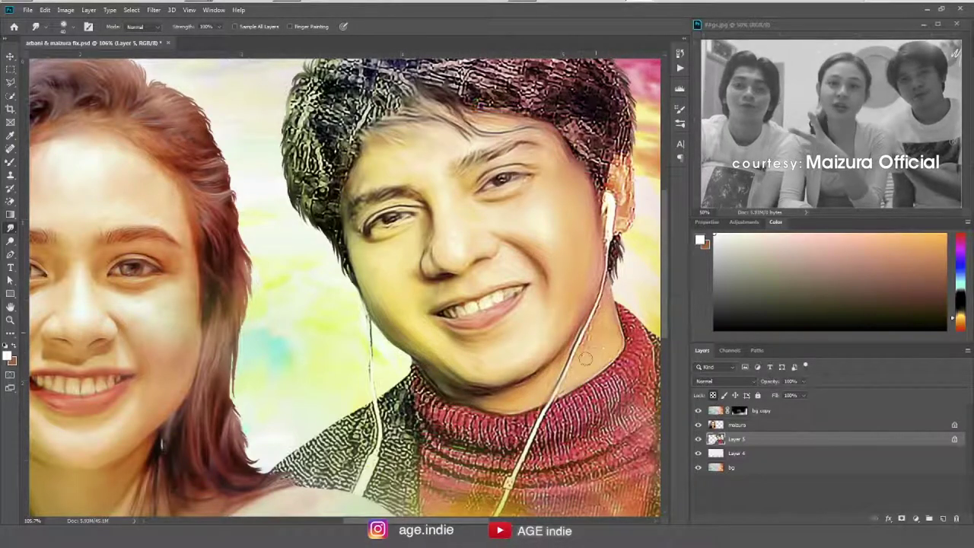
drag(620, 220, 617, 179)
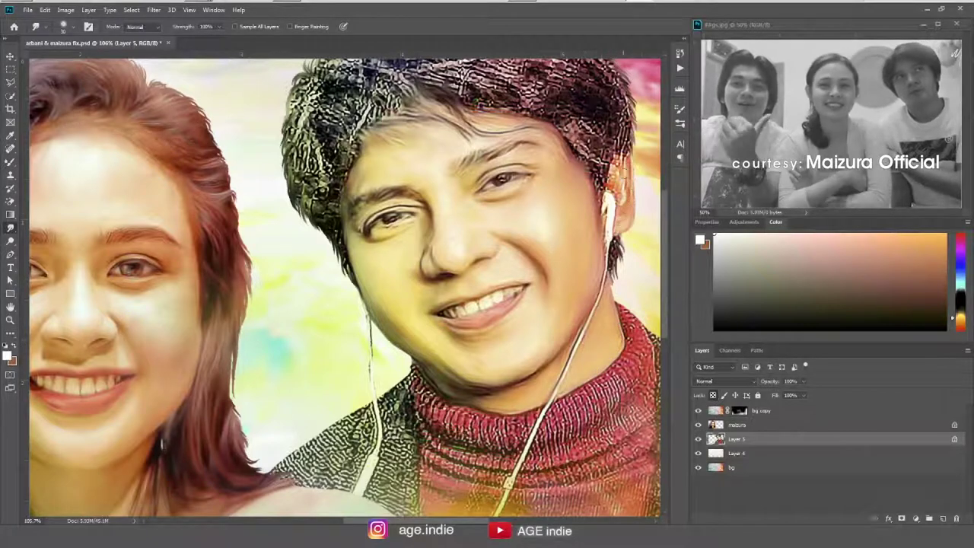
- Smudge the man's rough textured hair smooth, from the top of the head down to the ear and left side
scroll(411, 200, up, 3)
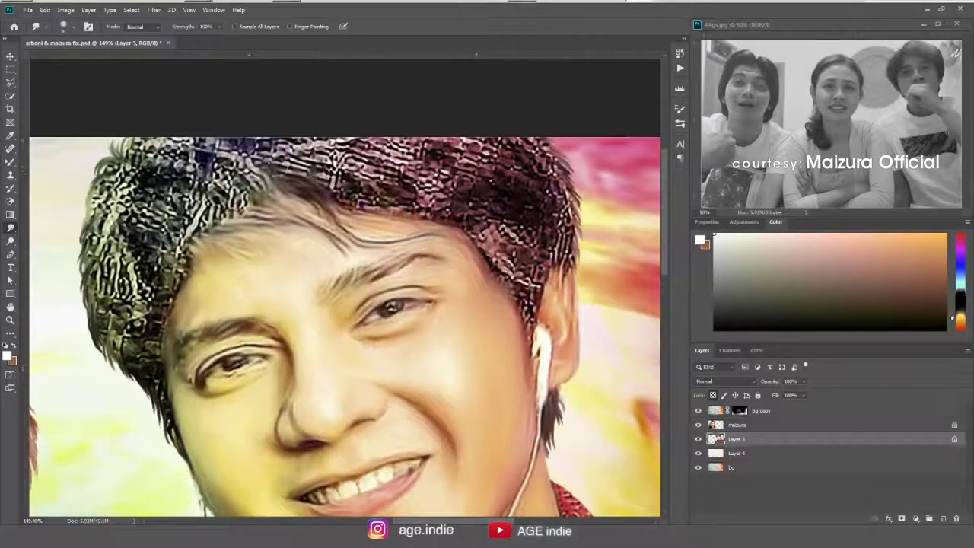
drag(411, 200, 259, 152)
mouse_move(335, 152)
mouse_down()
mouse_move(464, 167)
mouse_move(552, 160)
mouse_move(544, 216)
mouse_move(567, 278)
mouse_up()
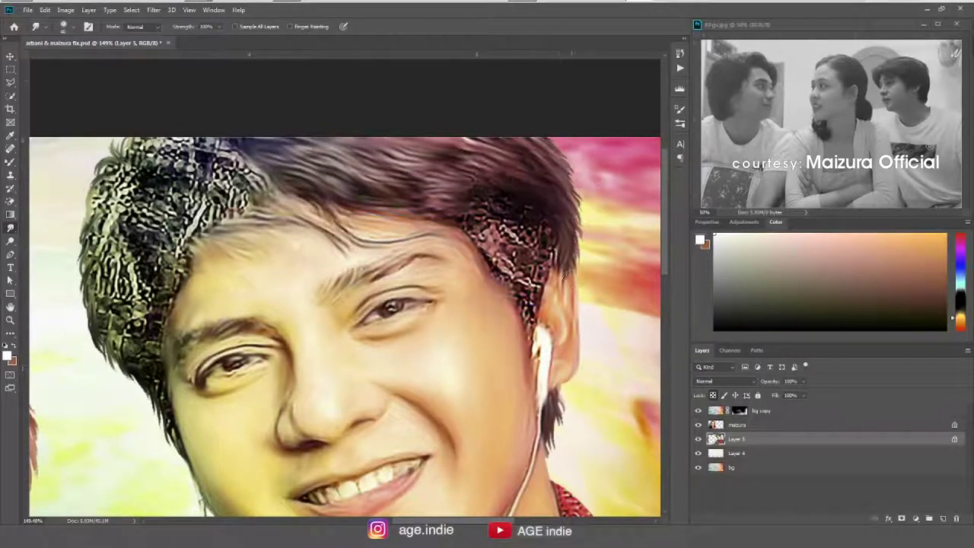
mouse_move(472, 228)
mouse_down()
mouse_move(533, 298)
mouse_move(502, 198)
mouse_move(480, 210)
mouse_up()
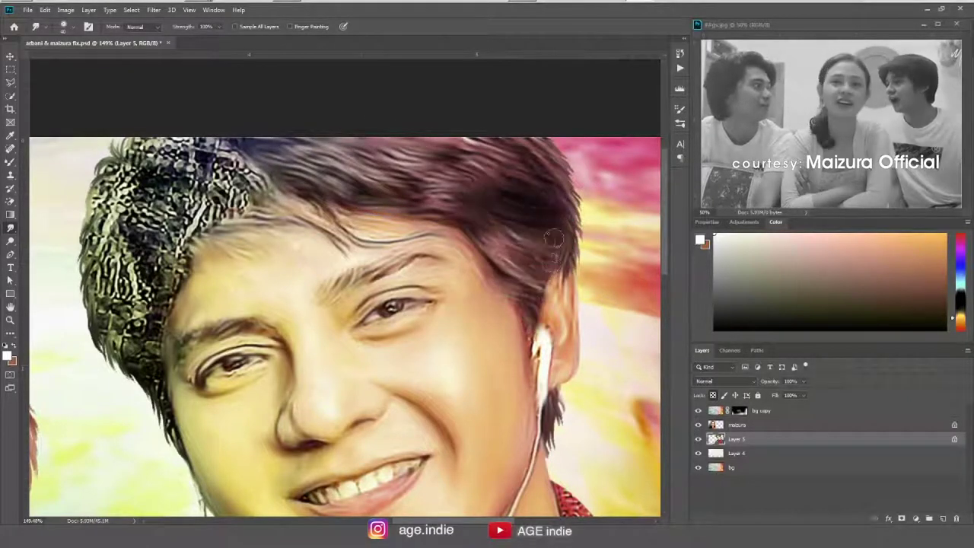
drag(548, 233, 555, 274)
drag(304, 304, 480, 272)
drag(419, 114, 373, 172)
mouse_move(300, 114)
mouse_down()
mouse_move(373, 129)
mouse_move(419, 182)
mouse_move(335, 266)
mouse_move(305, 145)
mouse_move(320, 217)
mouse_up()
drag(297, 133, 327, 278)
drag(270, 156, 274, 274)
drag(282, 221, 293, 335)
drag(301, 244, 334, 354)
drag(331, 274, 350, 419)
- Smudge the turtleneck collar and middle into smooth ribbed strokes
key(ctrl+0)
scroll(419, 237, up, 1)
scroll(419, 237, up, 3)
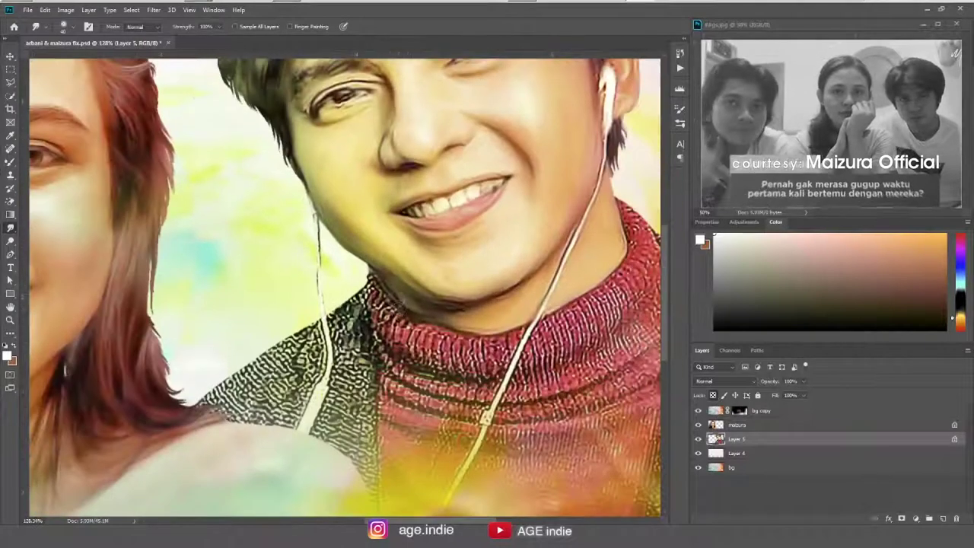
drag(432, 354, 481, 362)
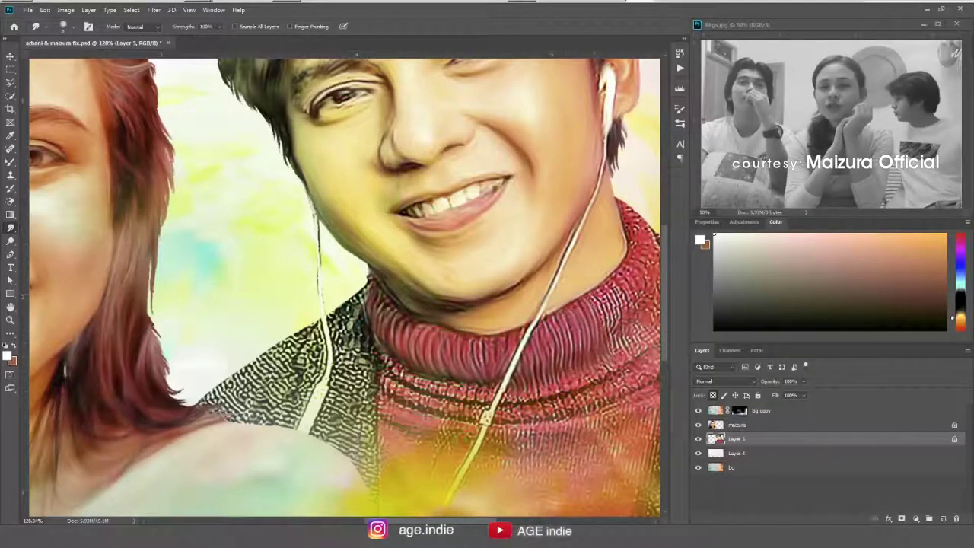
mouse_move(617, 304)
mouse_down()
mouse_move(560, 299)
mouse_move(582, 278)
mouse_move(602, 305)
mouse_move(578, 218)
mouse_up()
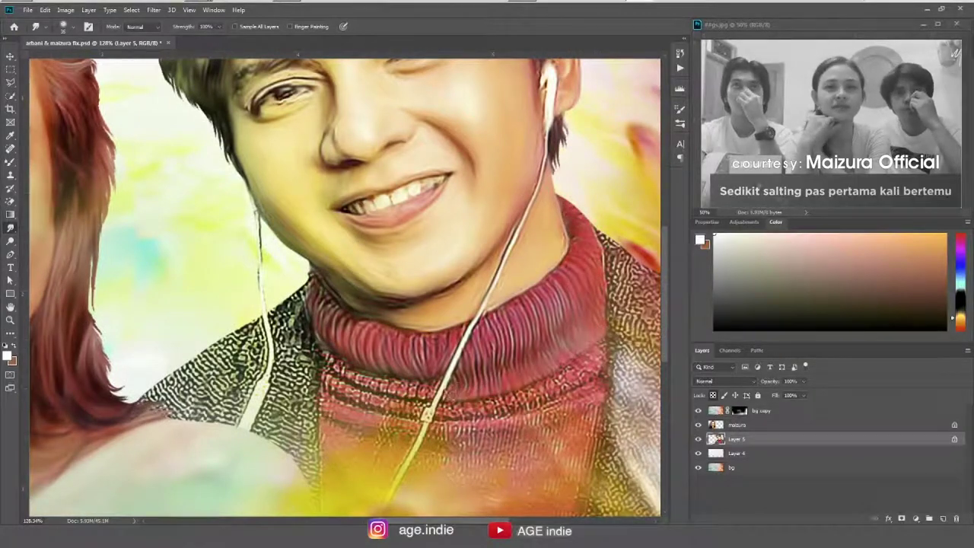
mouse_move(389, 387)
mouse_down()
mouse_move(330, 357)
mouse_move(410, 408)
mouse_up()
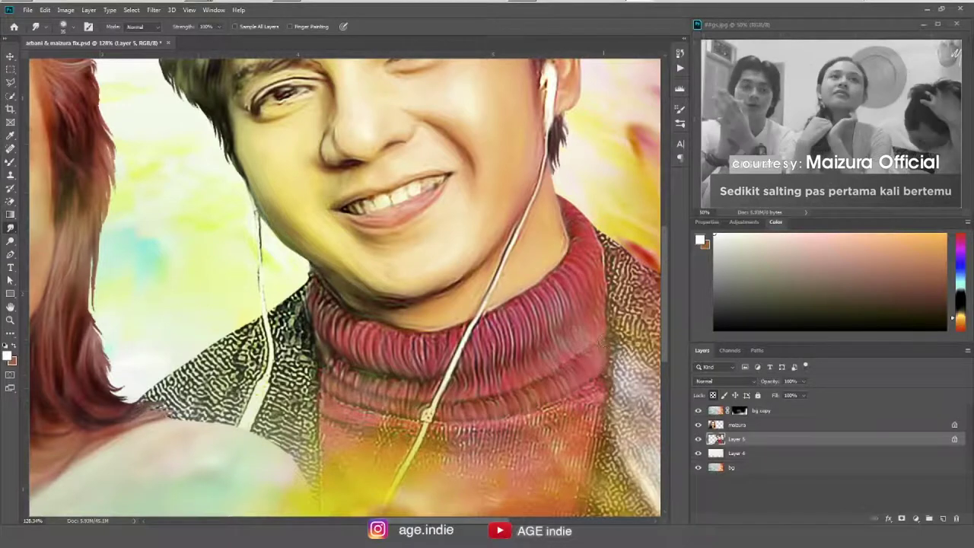
drag(578, 365, 552, 219)
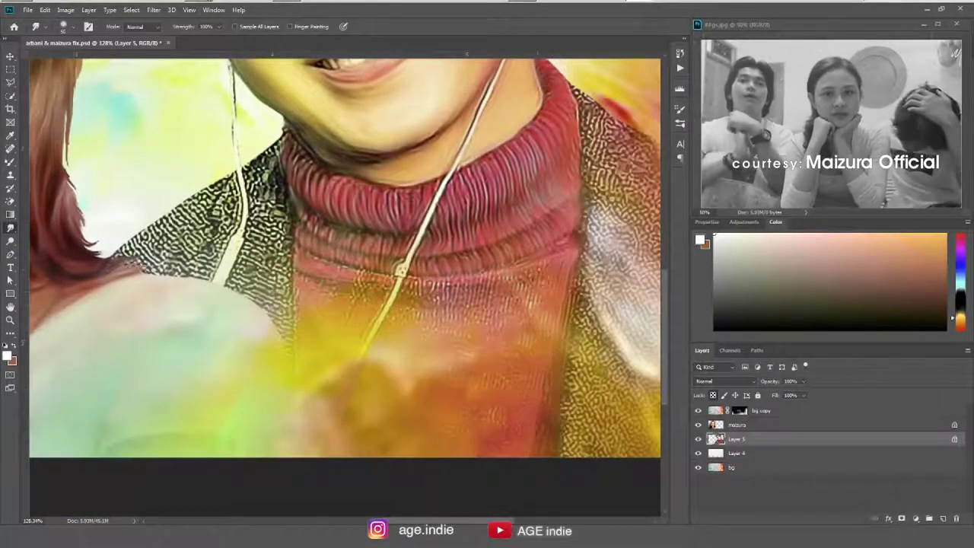
- Smooth the patterned jacket edge on the left into soft strokes
drag(280, 129, 280, 169)
mouse_move(283, 217)
mouse_down()
mouse_move(275, 324)
mouse_move(247, 152)
mouse_move(251, 293)
mouse_up()
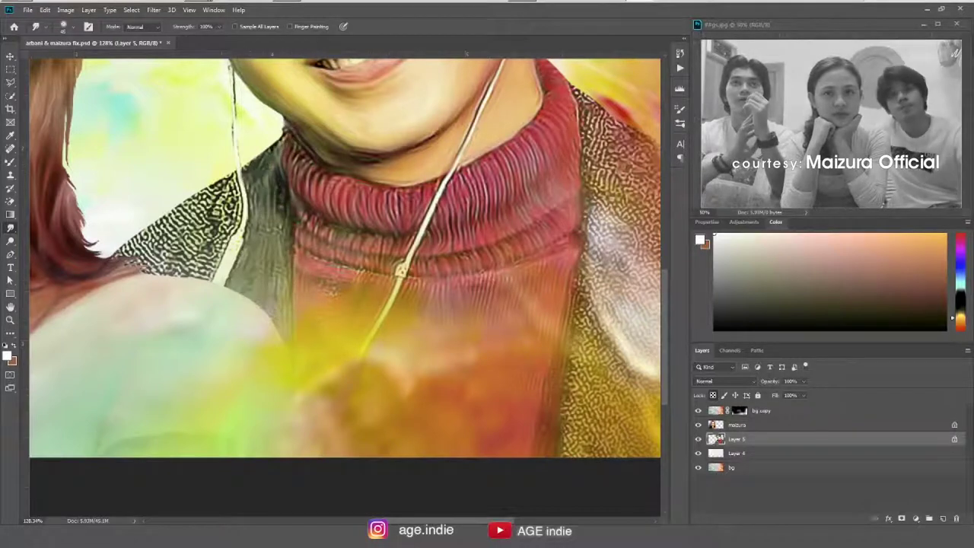
drag(228, 179, 206, 277)
drag(197, 186, 179, 274)
drag(172, 194, 149, 277)
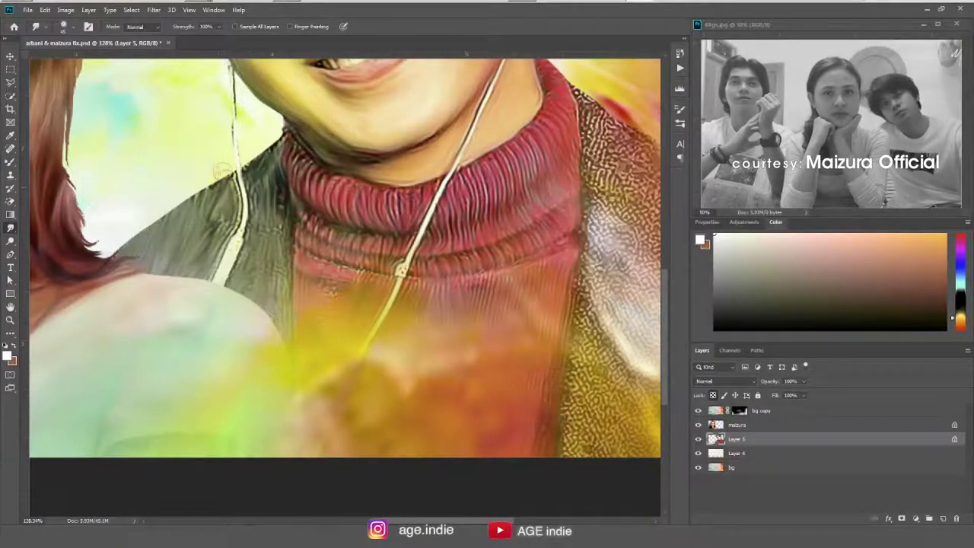
scroll(236, 177, right, 3)
scroll(236, 177, right, 3)
- Smudge down the sweater edge and blend the remaining patterned jacket texture
mouse_move(326, 123)
mouse_down()
mouse_move(327, 283)
mouse_move(350, 318)
mouse_move(320, 456)
mouse_up()
drag(396, 354, 431, 321)
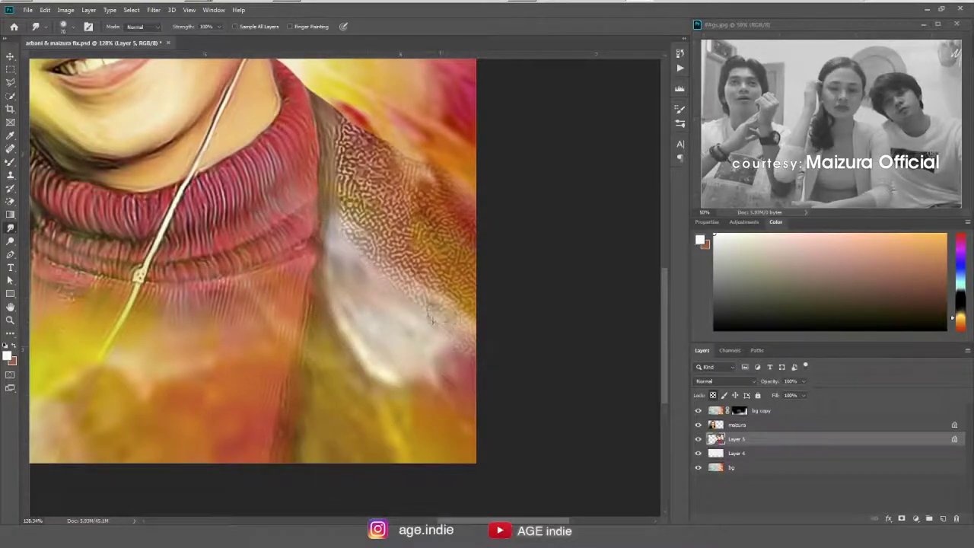
drag(358, 228, 411, 282)
drag(441, 320, 350, 198)
drag(457, 251, 344, 152)
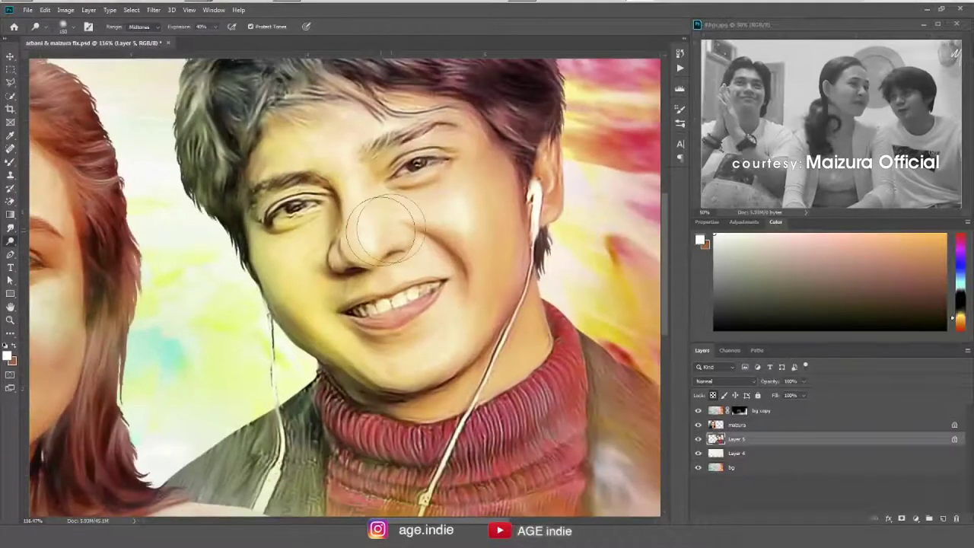
- Burn the man's hair along its upper-left edge with a smaller brush
key(bracketleft)
key(bracketleft)
key(bracketleft)
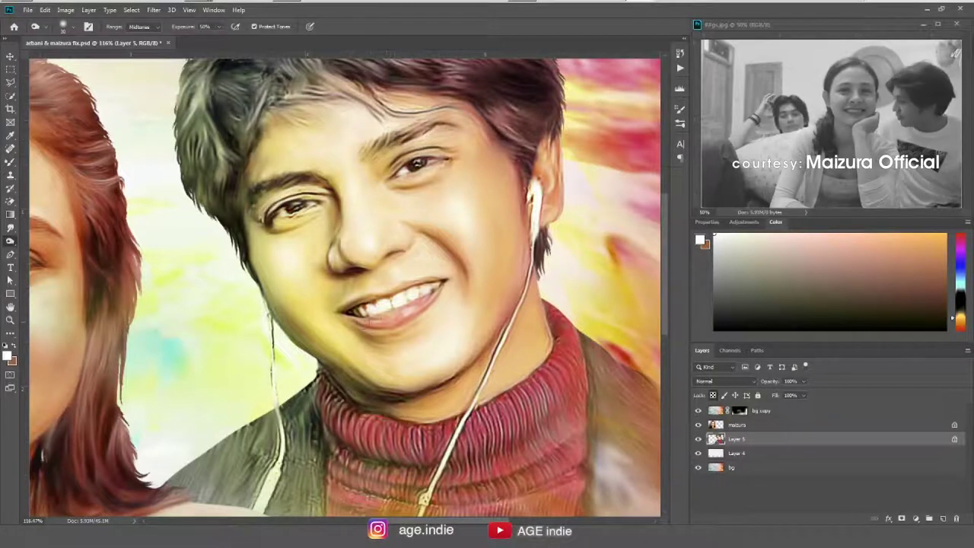
drag(366, 61, 382, 137)
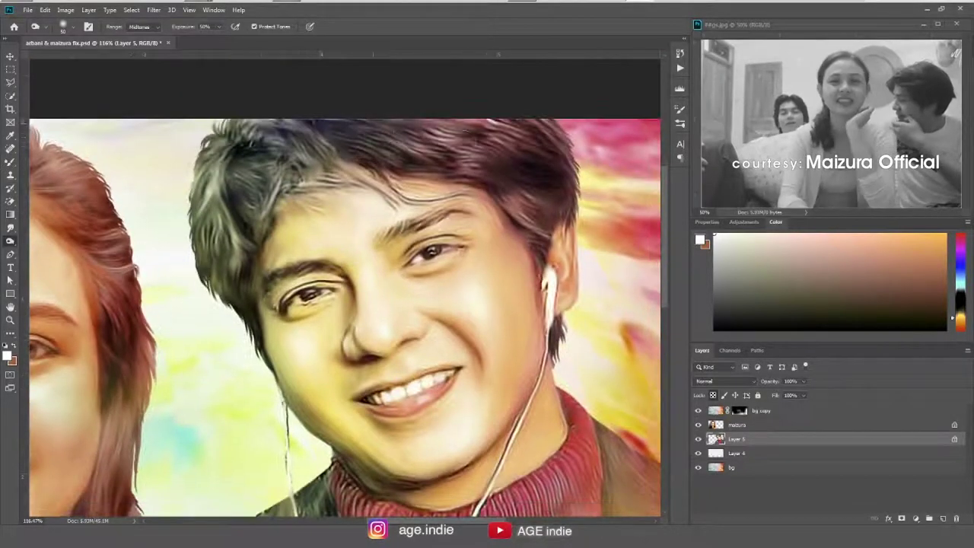
mouse_move(248, 126)
mouse_down()
mouse_move(346, 167)
mouse_move(202, 213)
mouse_up()
drag(347, 152, 221, 263)
drag(244, 167, 228, 324)
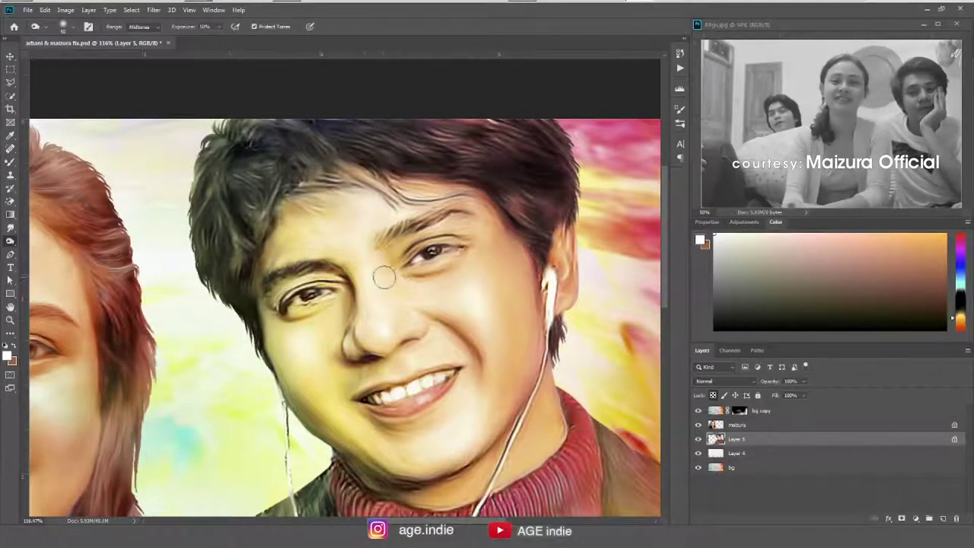
scroll(380, 272, down, 5)
- Select the maizura layer and set the tool exposure to 40%
key(alt+bracketright)
key(4)
scroll(321, 259, up, 5)
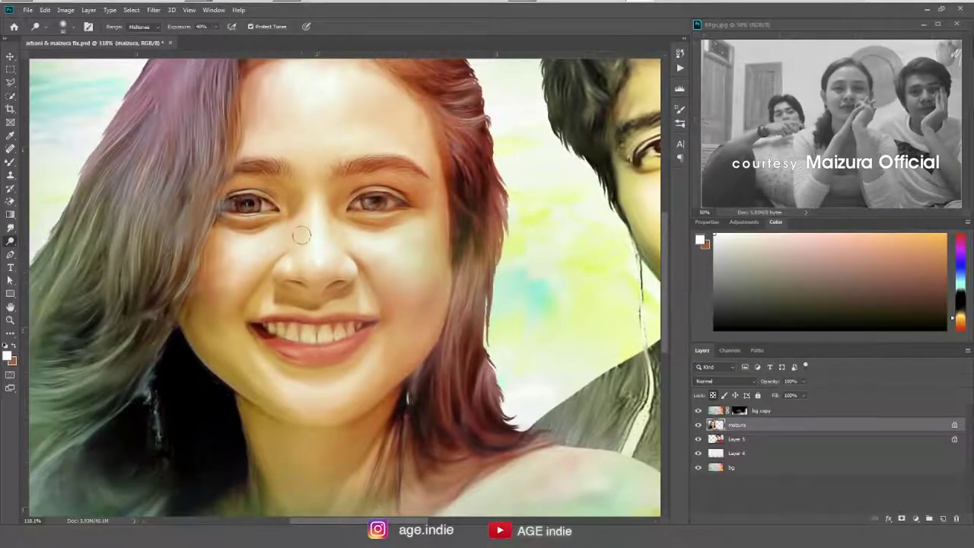
- Dodge the woman's chin, then return the exposure to 50%
drag(301, 394, 335, 394)
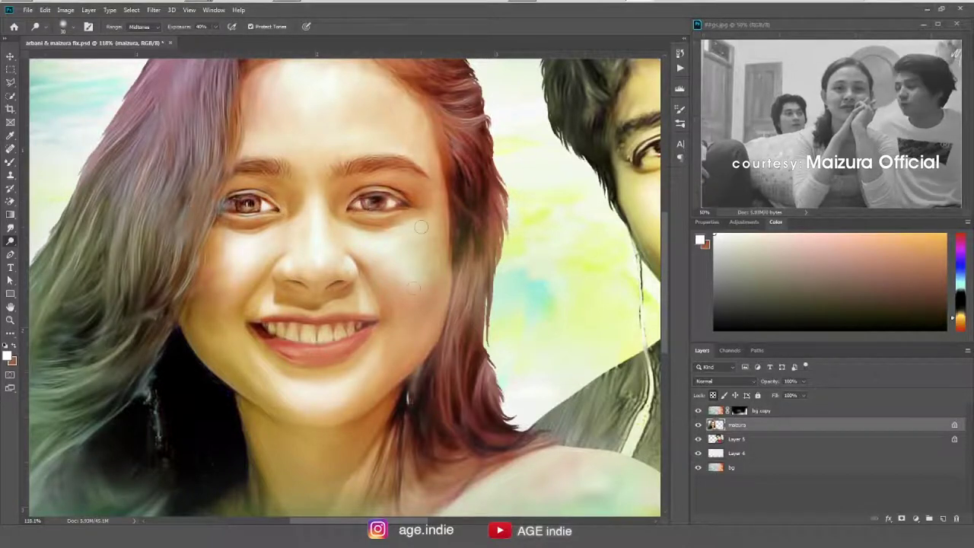
scroll(421, 226, down, 2)
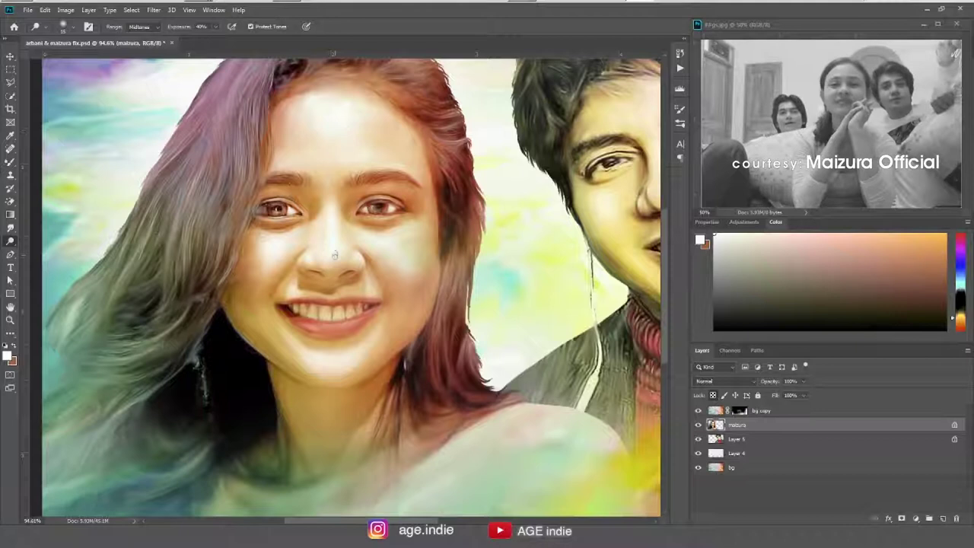
key(5)
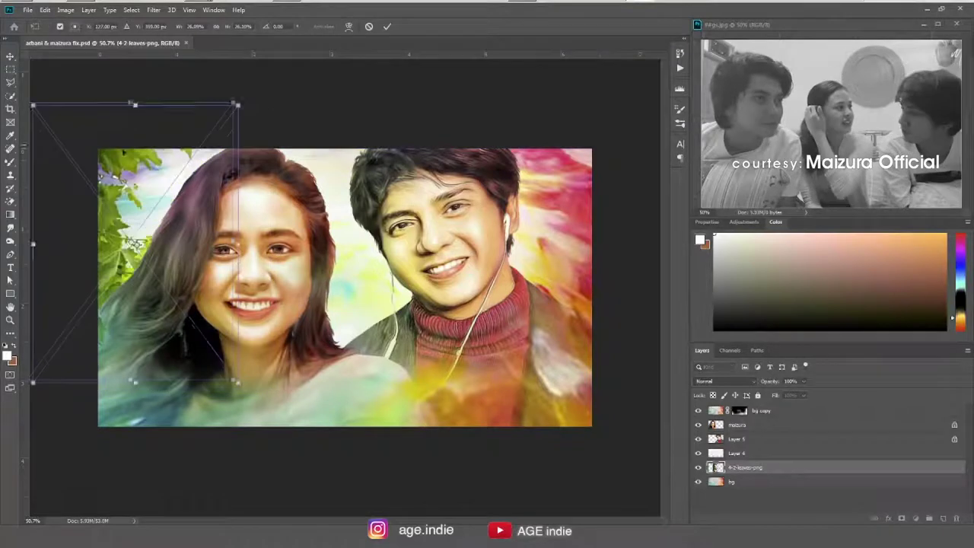
- Settle the top-left leaves in place and flip a duplicate horizontally
drag(119, 164, 120, 173)
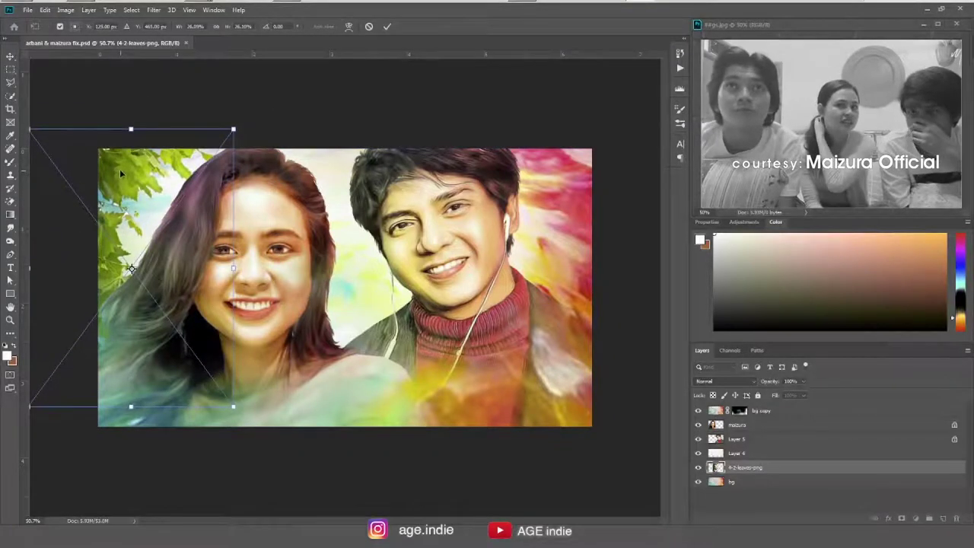
key(Return)
key(Return)
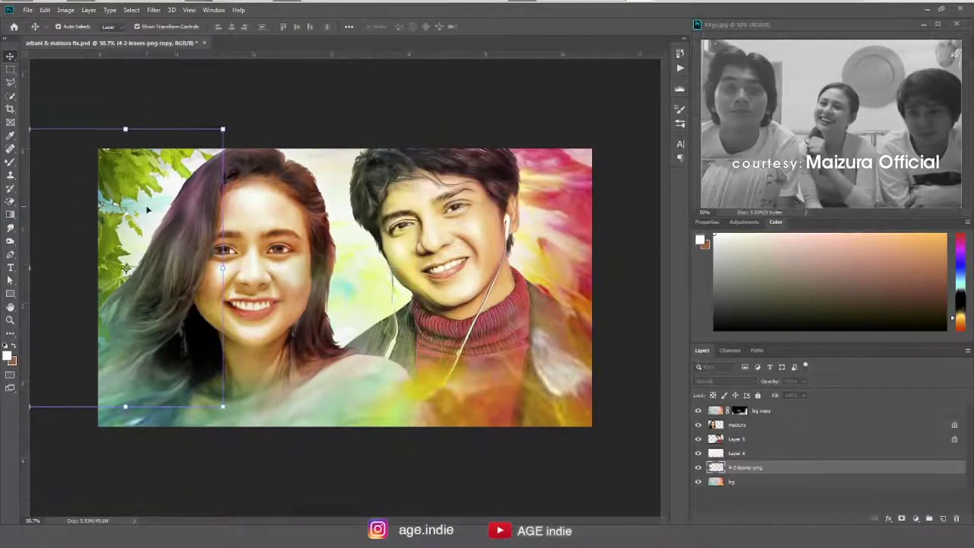
key(ctrl+t)
click(45, 10)
mouse_move(58, 224)
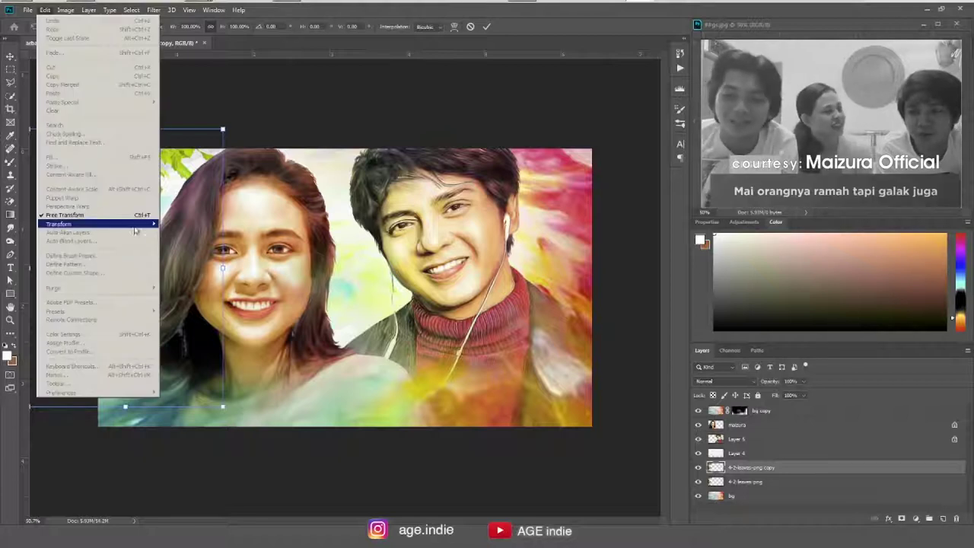
click(190, 328)
- Position the mirrored leaves along the right edge, commit, and target the bg copy mask
drag(223, 268, 643, 252)
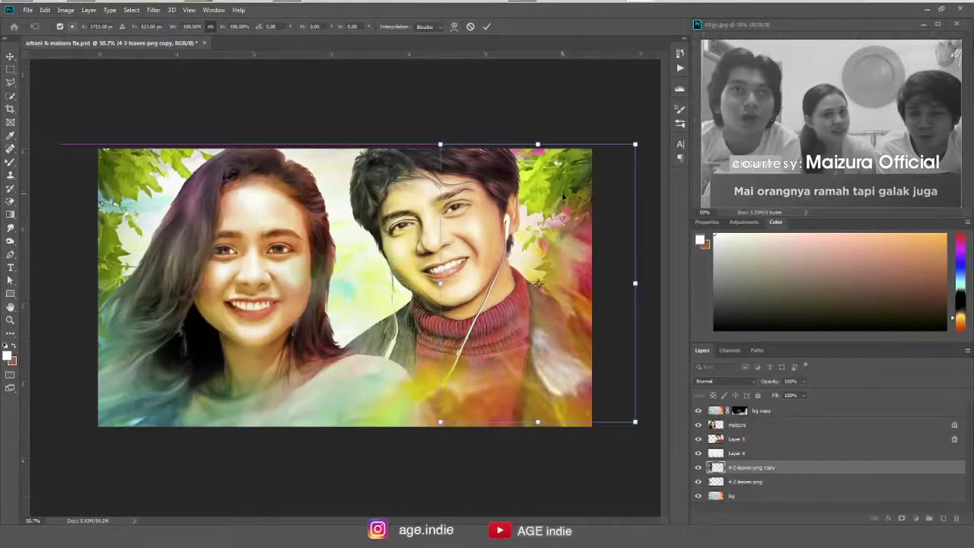
drag(569, 166, 581, 173)
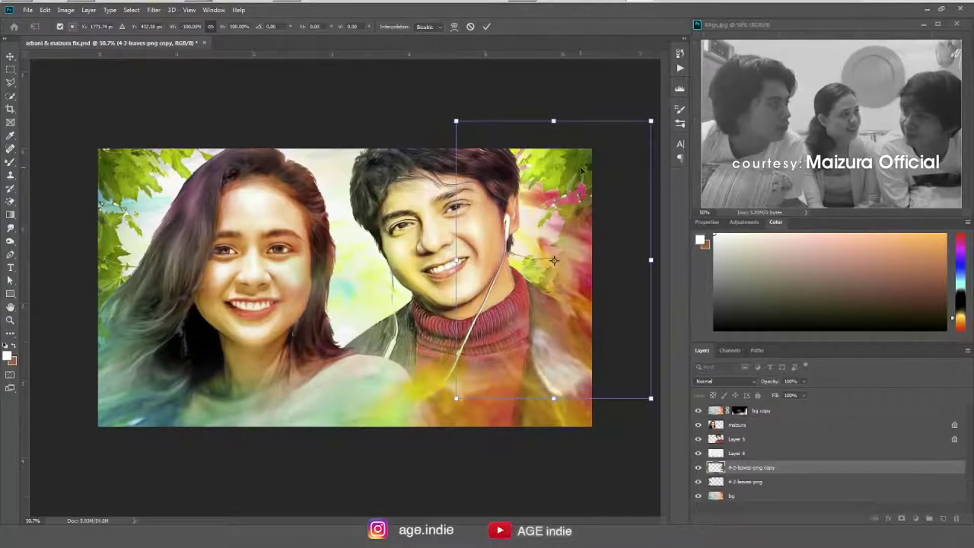
key(Return)
key(b)
click(739, 411)
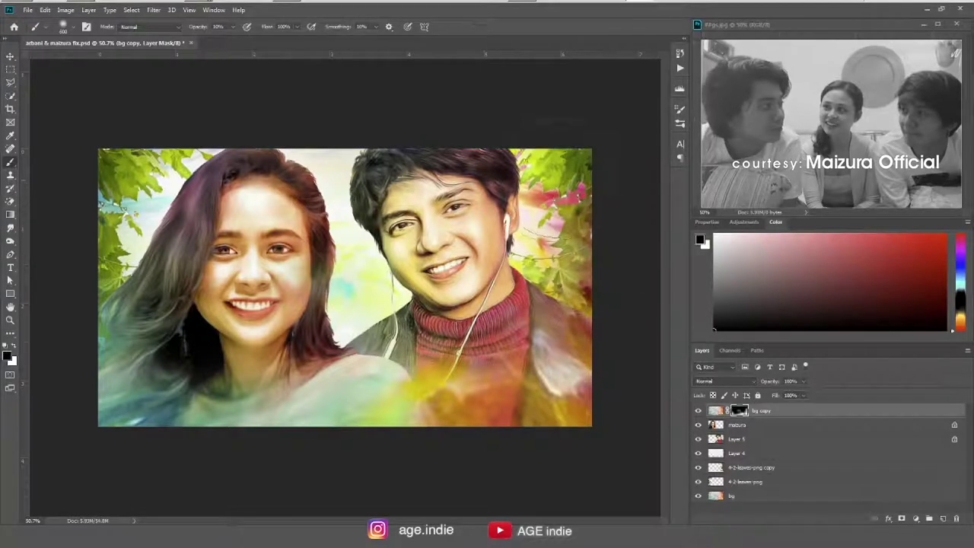
- Paste the sunflower above Layer 5, scaled down and placed between the couple
click(10, 55)
click(439, 426)
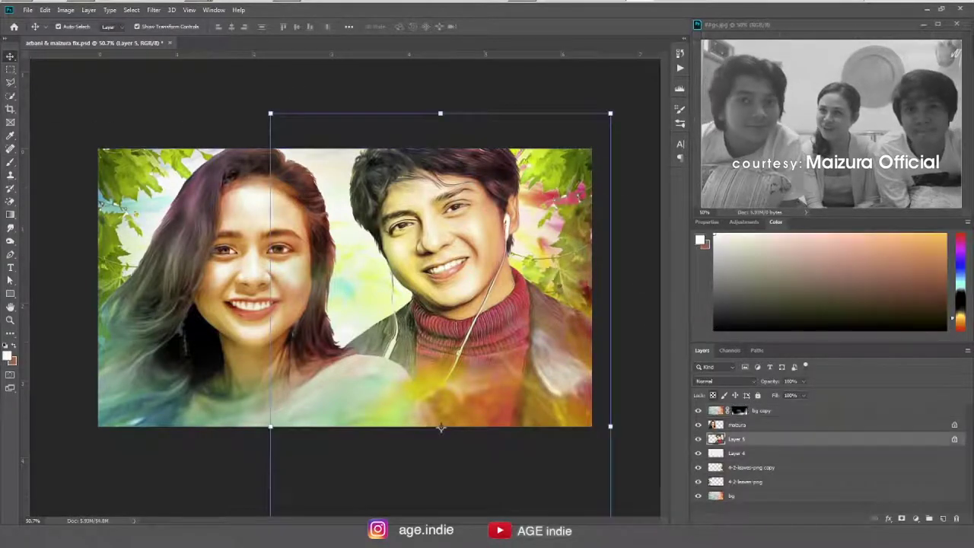
key(ctrl+v)
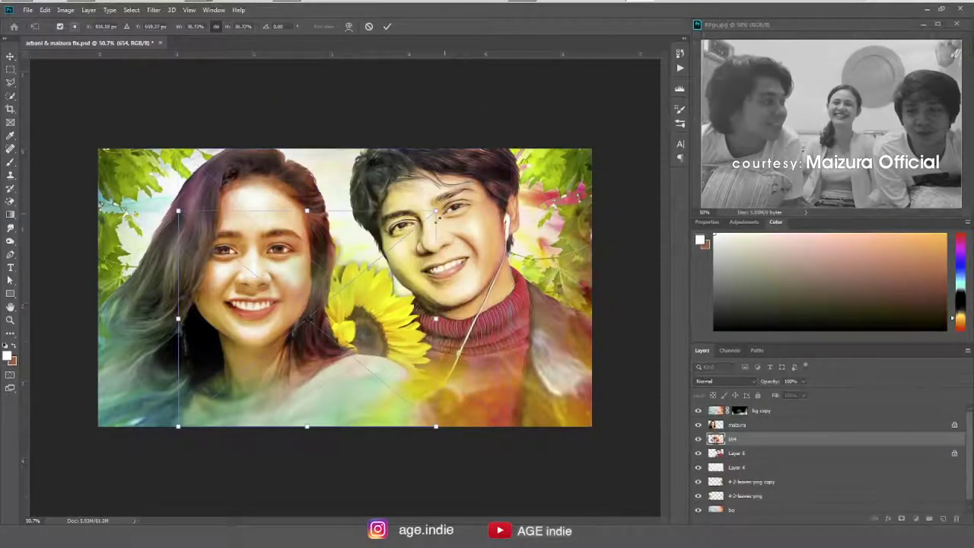
drag(438, 217, 400, 241)
drag(290, 335, 344, 348)
mouse_move(455, 439)
mouse_down()
mouse_move(435, 423)
mouse_move(446, 435)
mouse_up()
key(Return)
- Duplicate the sunflower, shrink it to about 74%, tilt it counter-clockwise, and move it lower right
key(ctrl+j)
key(Return)
key(ctrl+t)
drag(436, 288, 567, 373)
drag(576, 438, 544, 448)
drag(487, 426, 499, 394)
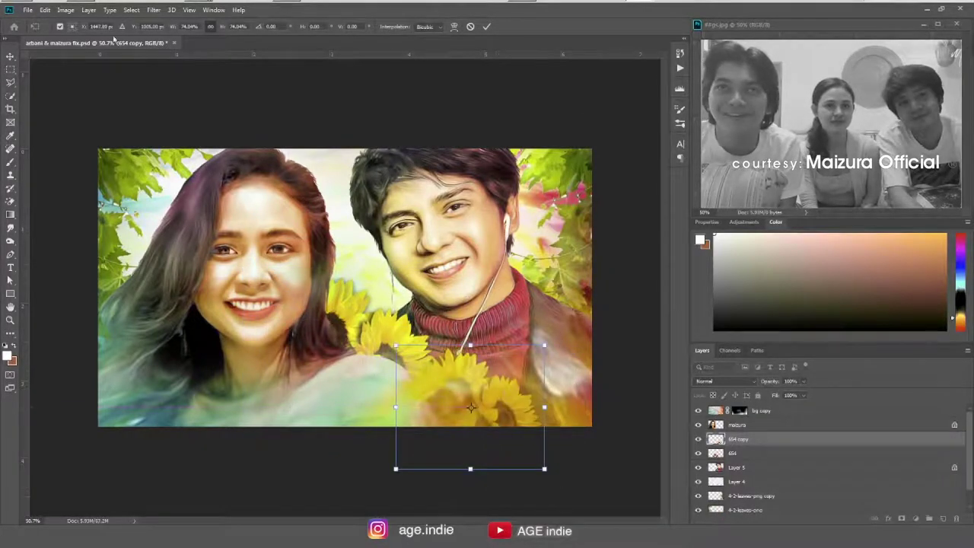
mouse_move(534, 445)
mouse_down()
mouse_move(539, 409)
mouse_move(484, 408)
mouse_up()
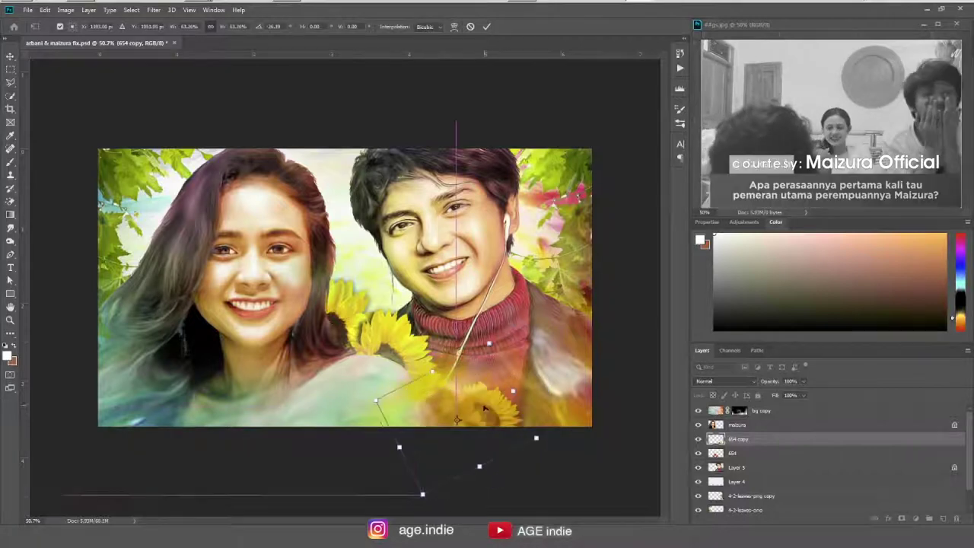
key(Return)
- Shrink the original sunflower layer slightly
click(572, 489)
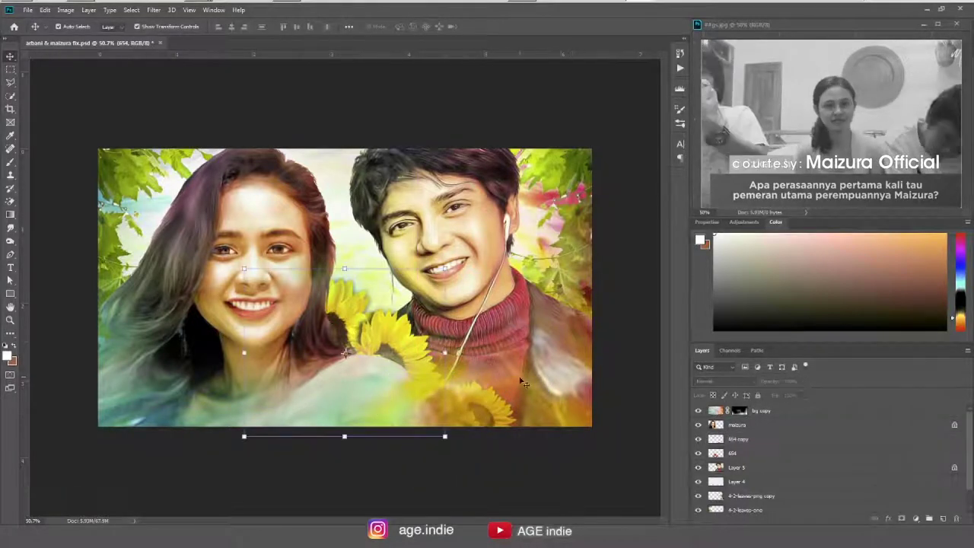
click(732, 453)
key(ctrl+t)
drag(344, 436, 344, 420)
key(Return)
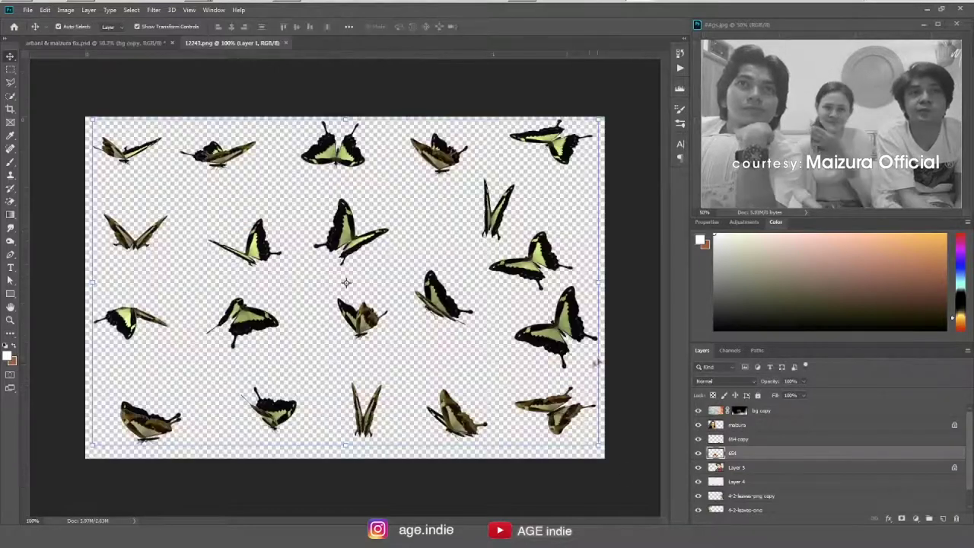
- Bring the central butterfly into the portrait, flip it horizontally, and perch it on the middle sunflower
key(l)
mouse_move(385, 198)
mouse_down()
mouse_move(305, 238)
mouse_move(367, 284)
mouse_up()
key(v)
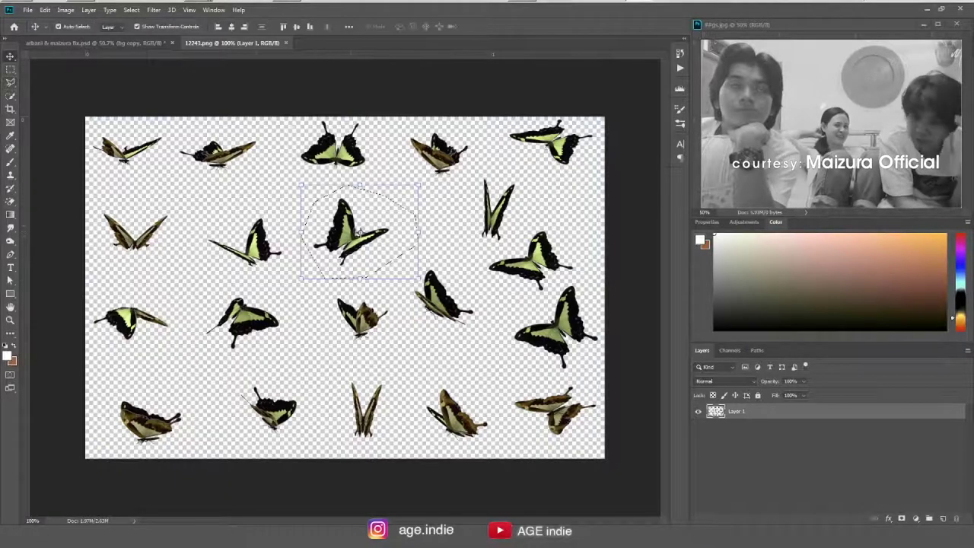
mouse_move(350, 229)
mouse_down()
mouse_move(147, 44)
mouse_move(381, 368)
mouse_up()
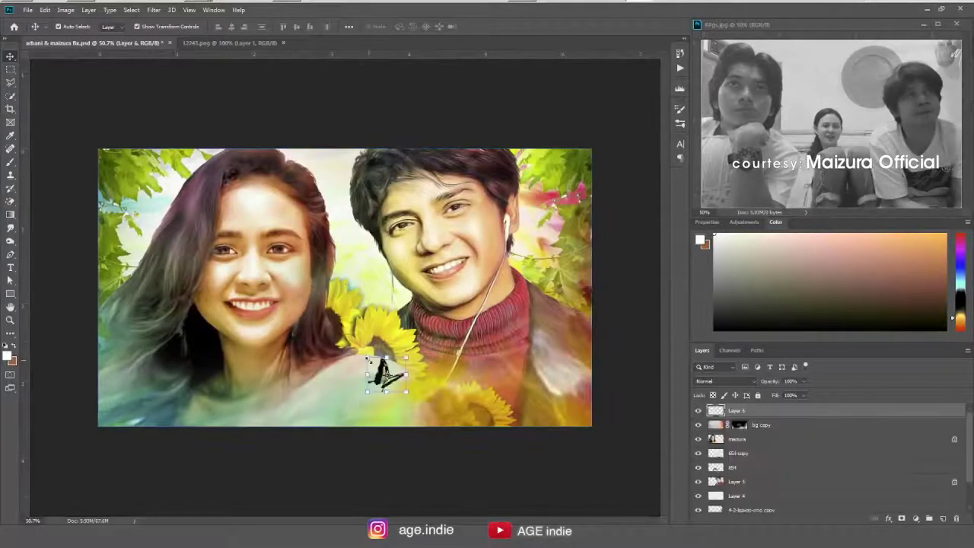
key(ctrl+t)
click(45, 9)
mouse_move(59, 223)
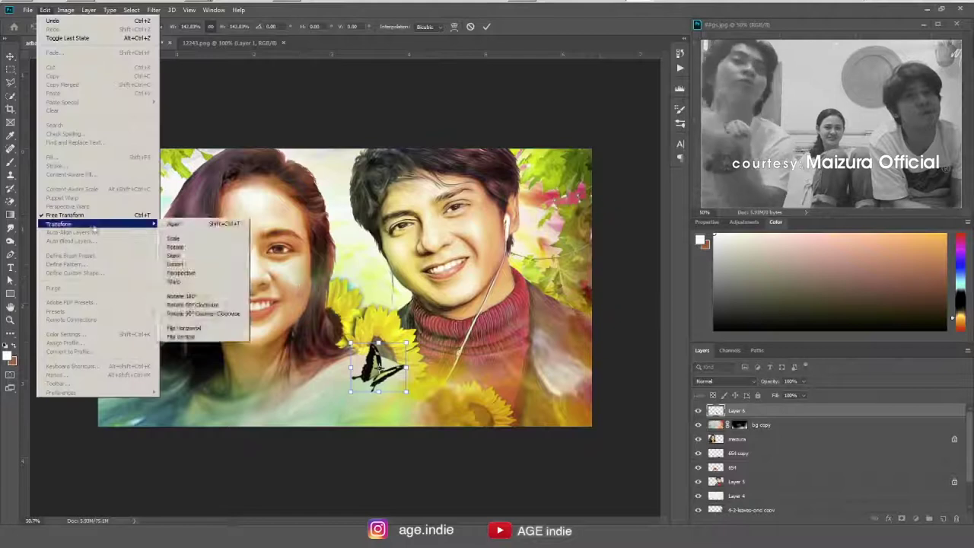
click(217, 328)
drag(377, 368, 362, 301)
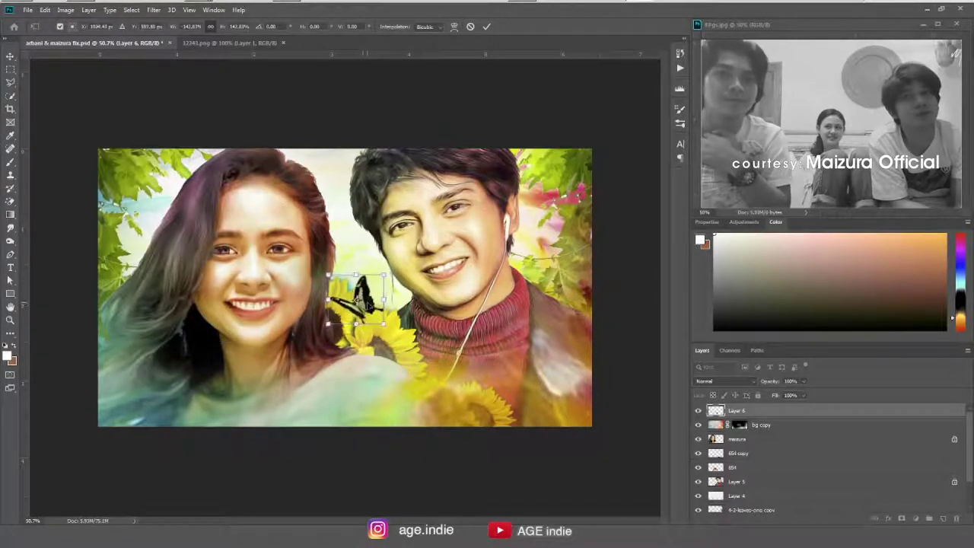
key(Return)
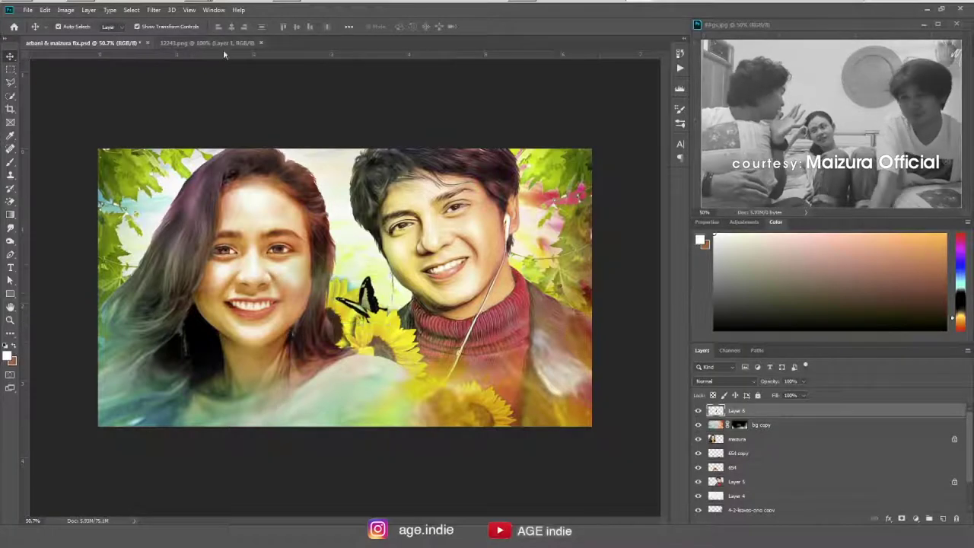
- Lasso the lower-right butterfly and drag it into the portrait document
key(ctrl+Tab)
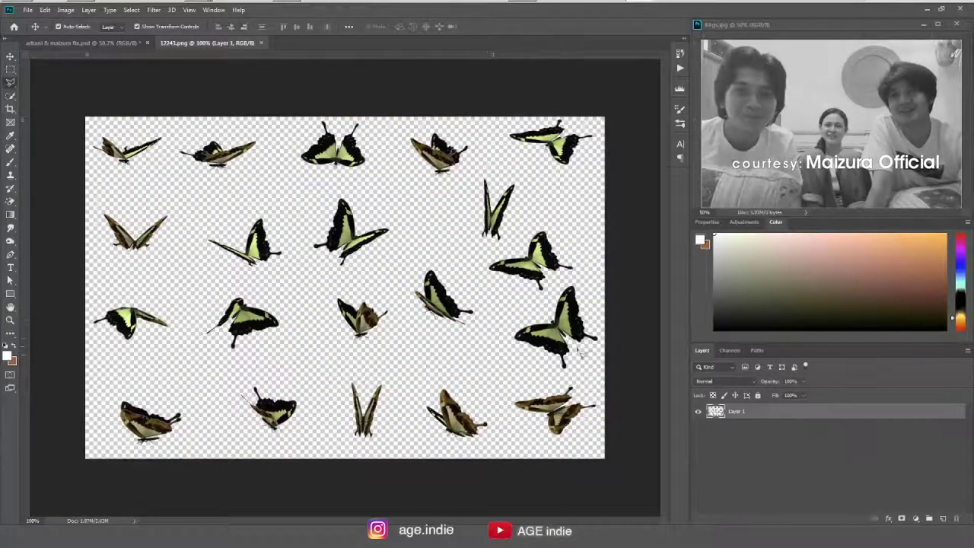
key(ctrl+d)
key(l)
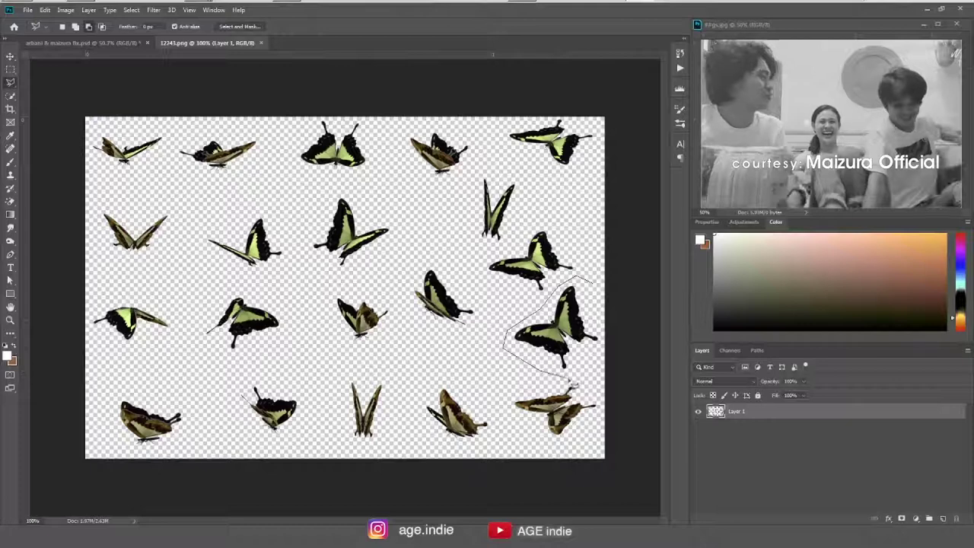
drag(512, 329, 590, 280)
key(v)
mouse_move(554, 326)
mouse_down()
mouse_move(431, 386)
mouse_move(394, 376)
mouse_move(381, 391)
mouse_move(373, 380)
mouse_up()
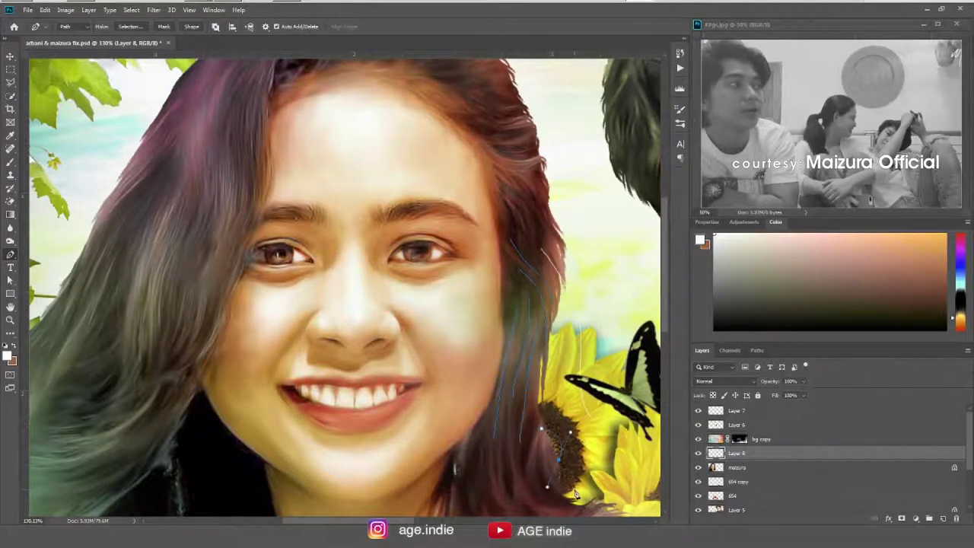
- Draw curved Pen paths along the woman's upper hair
mouse_move(576, 495)
mouse_down()
mouse_move(551, 401)
mouse_move(544, 410)
mouse_up()
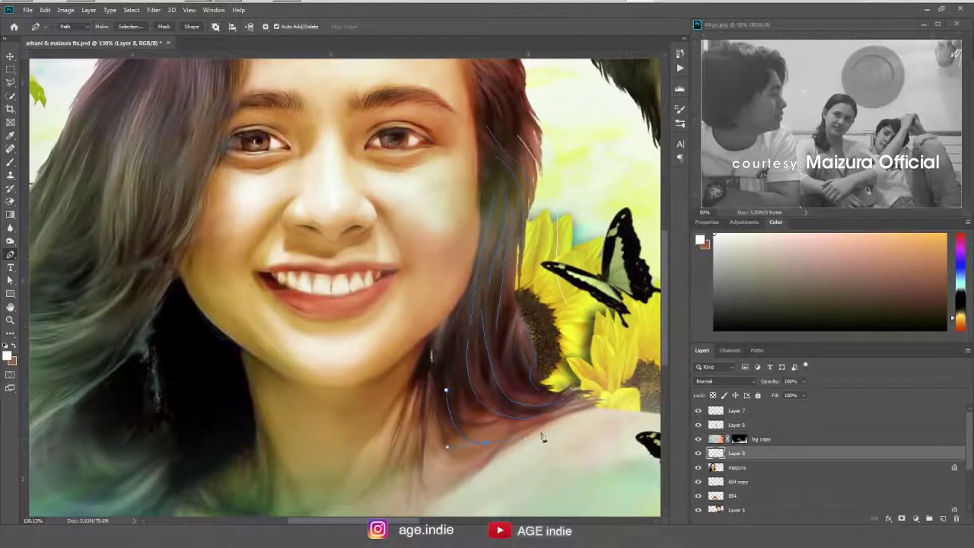
drag(532, 305, 567, 464)
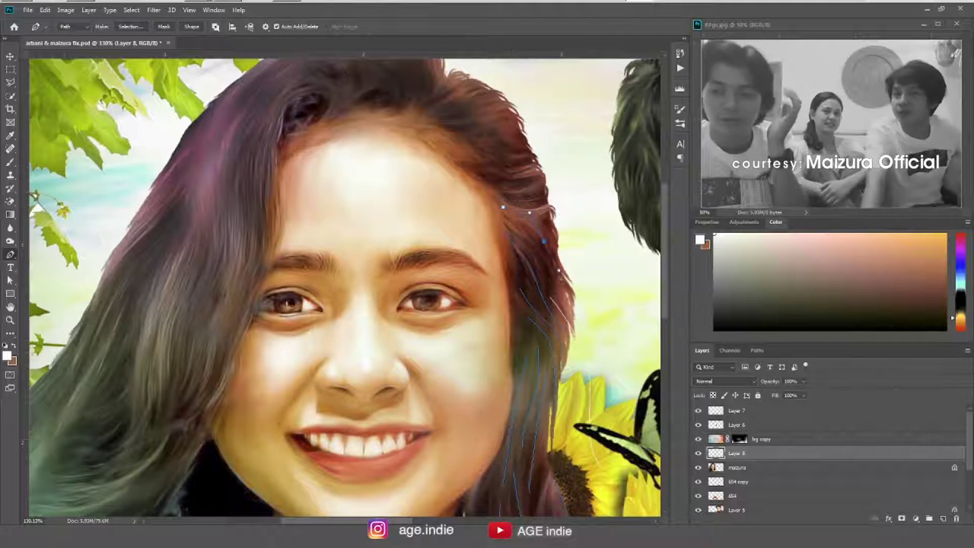
drag(504, 200, 548, 214)
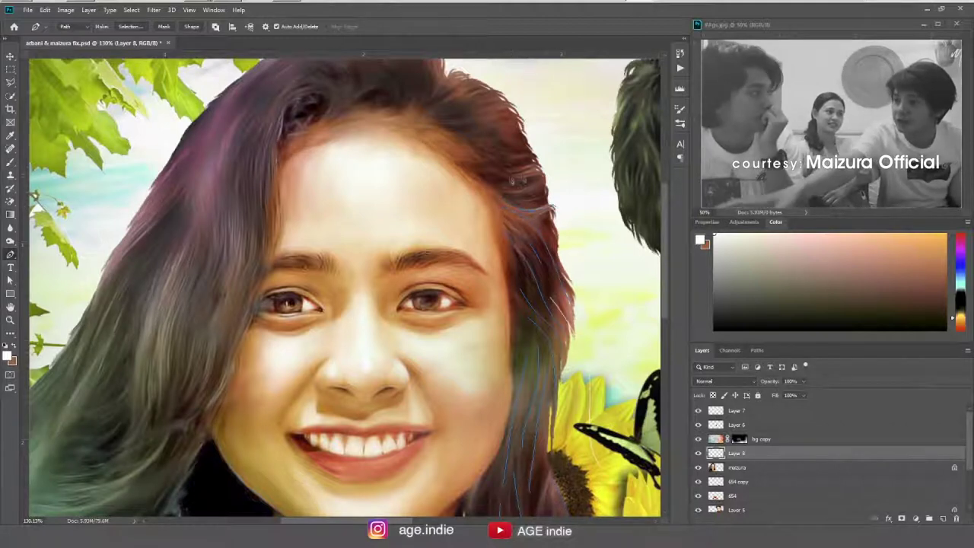
drag(512, 162, 457, 160)
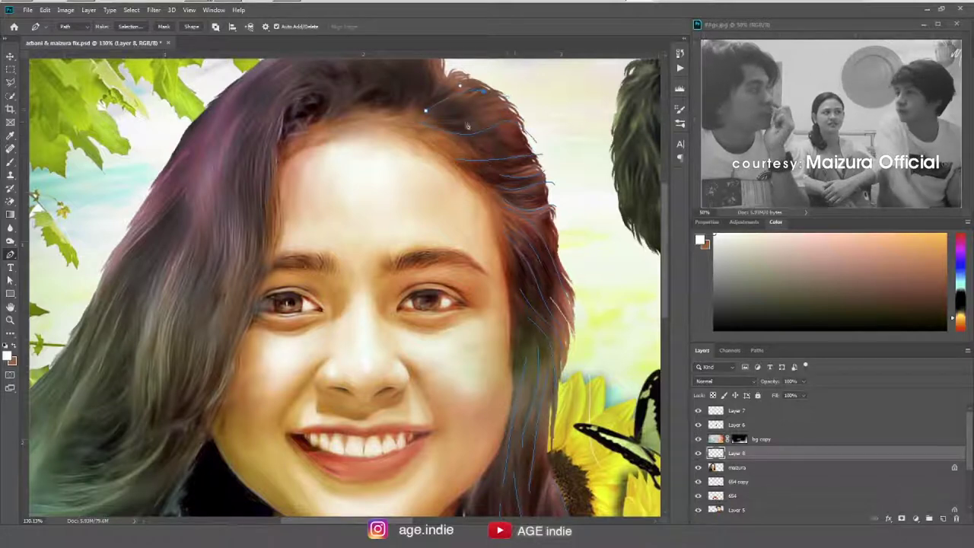
scroll(434, 214, up, 3)
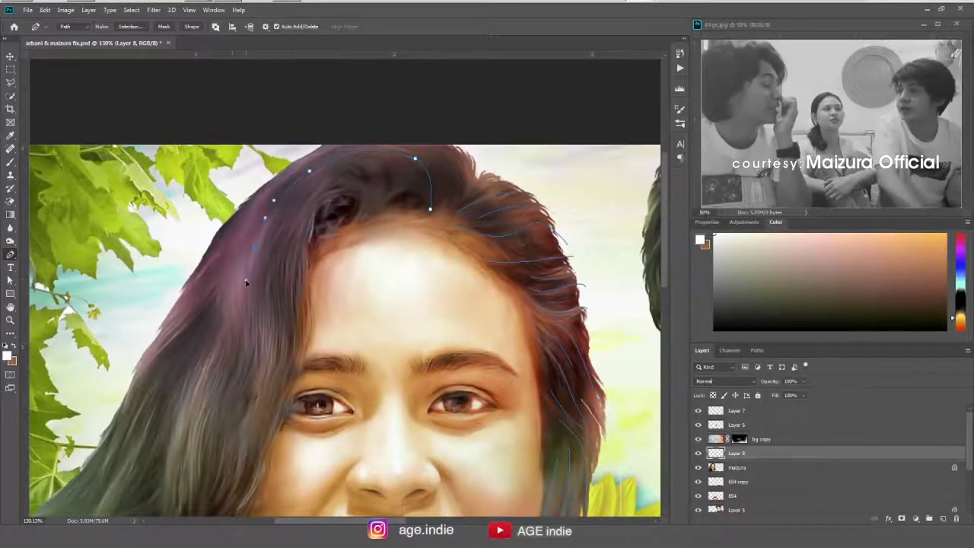
click(227, 459)
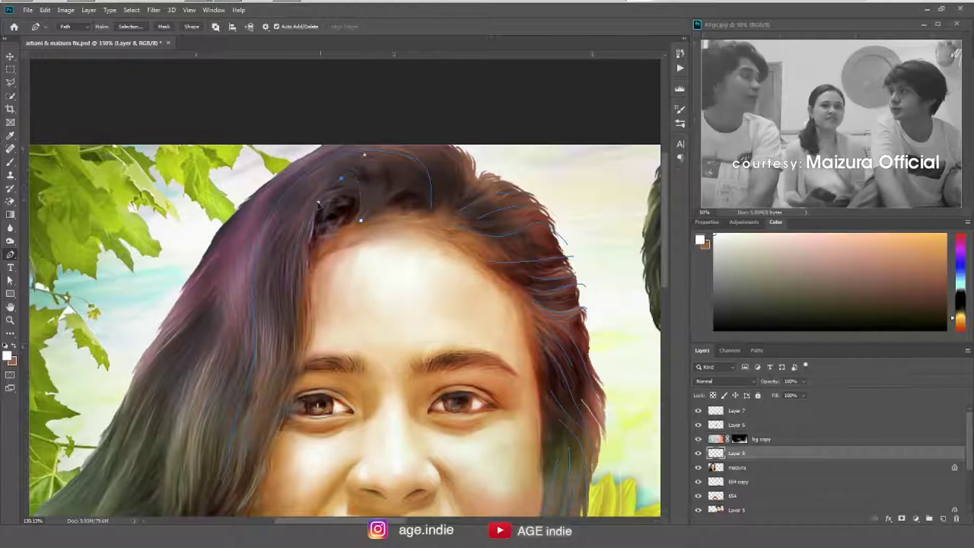
- Stroke the hair paths with the brush to create white hair strands
scroll(342, 378, down, 2)
scroll(342, 378, left, 3)
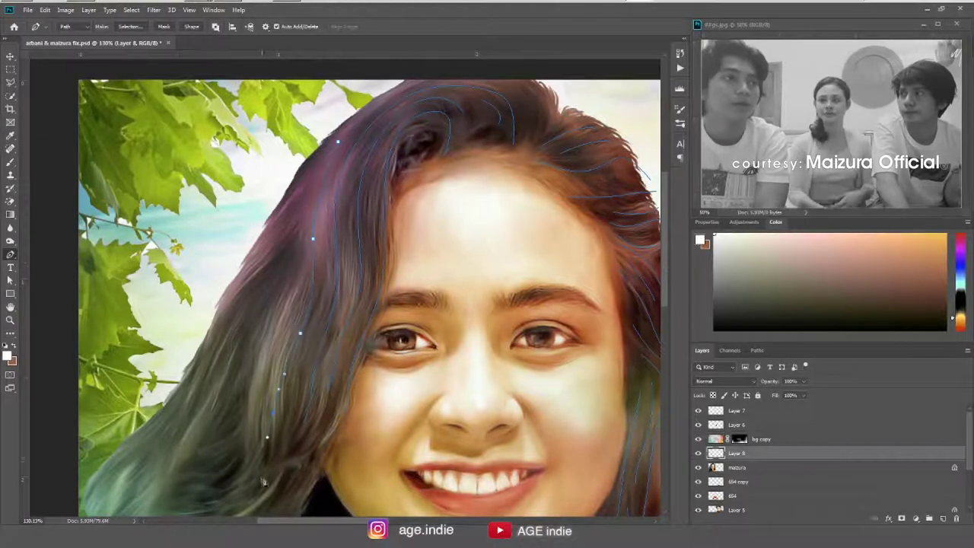
key(ctrl+minus)
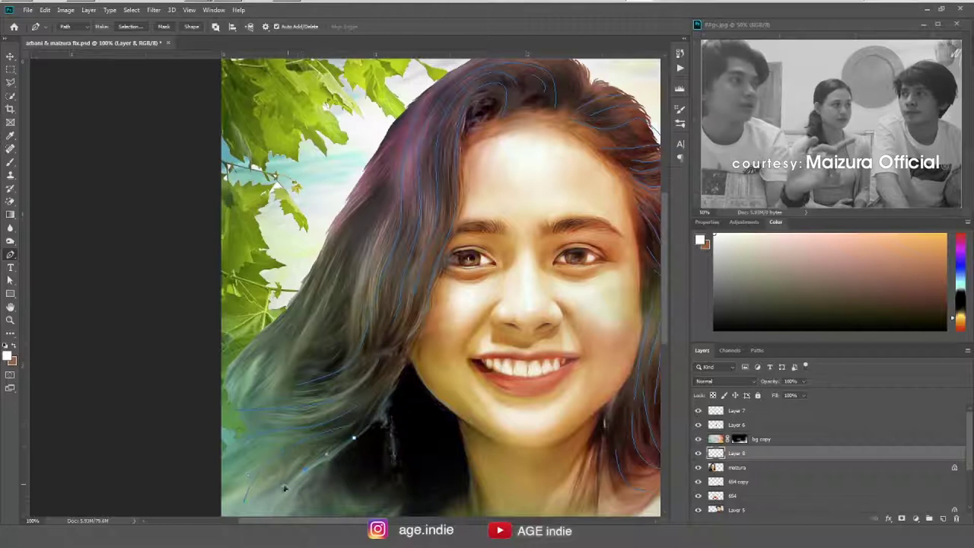
scroll(227, 512, down, 3)
scroll(227, 511, left, 2)
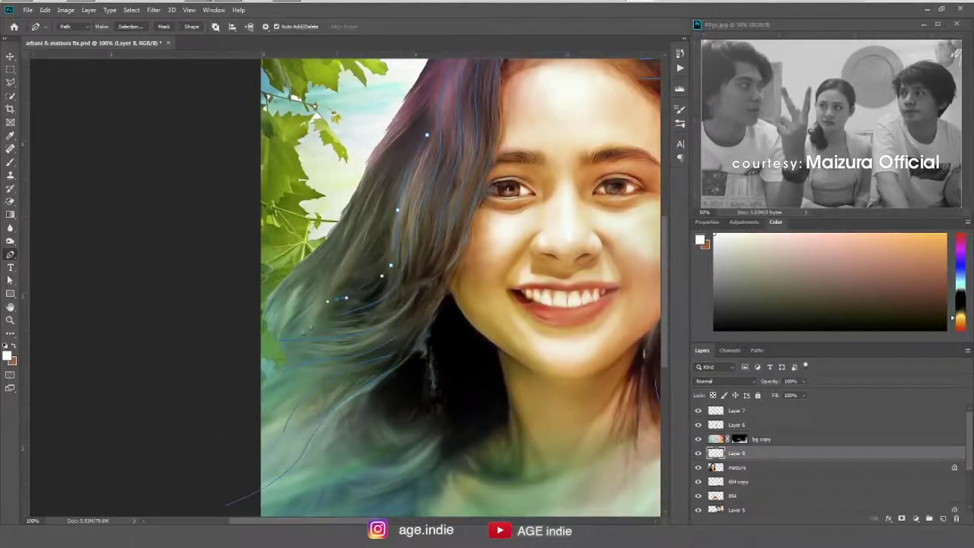
scroll(338, 285, up, 5)
scroll(339, 286, right, 1)
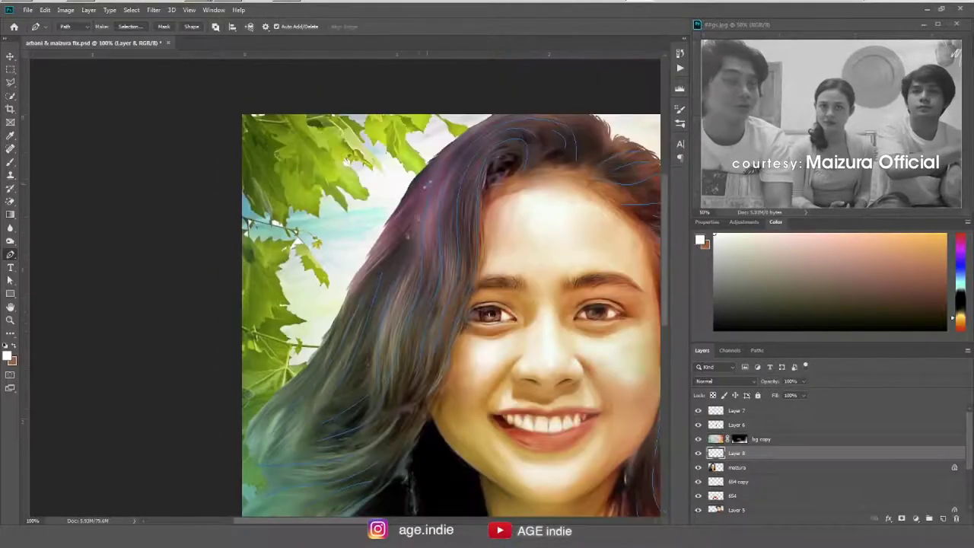
key(ctrl+0)
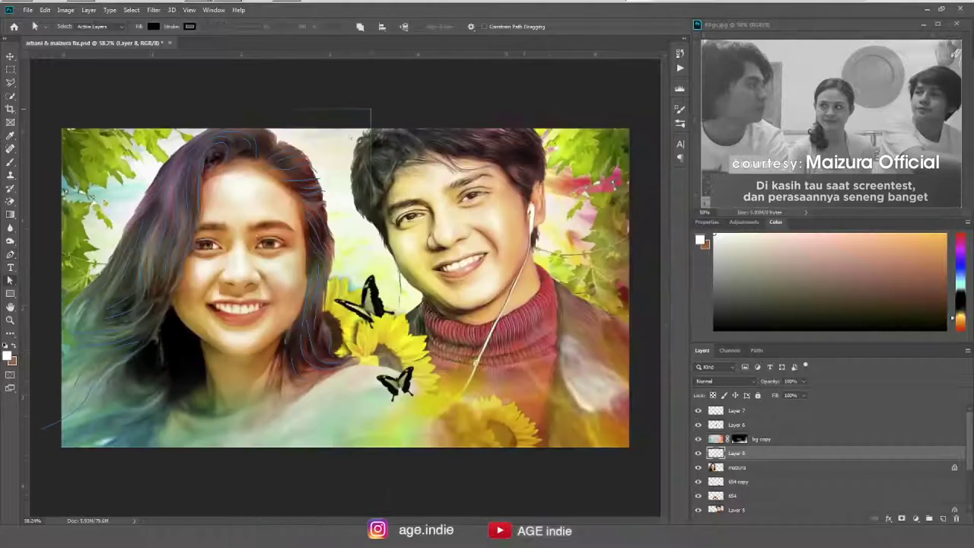
right_click(316, 228)
click(342, 301)
click(552, 169)
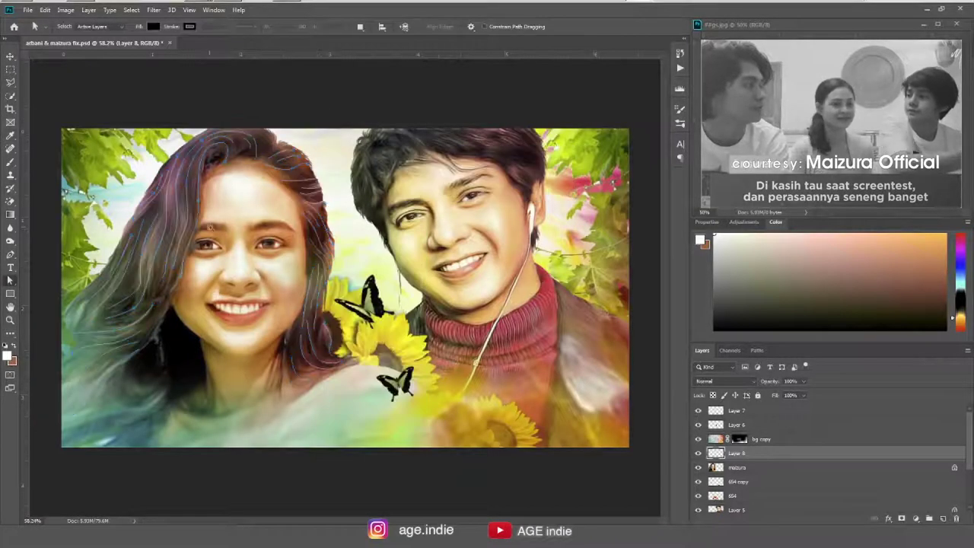
- Add a mask to Layer 8 and paint it at low opacity to blend the strands
scroll(380, 289, up, 2)
click(916, 518)
key(3)
key(1)
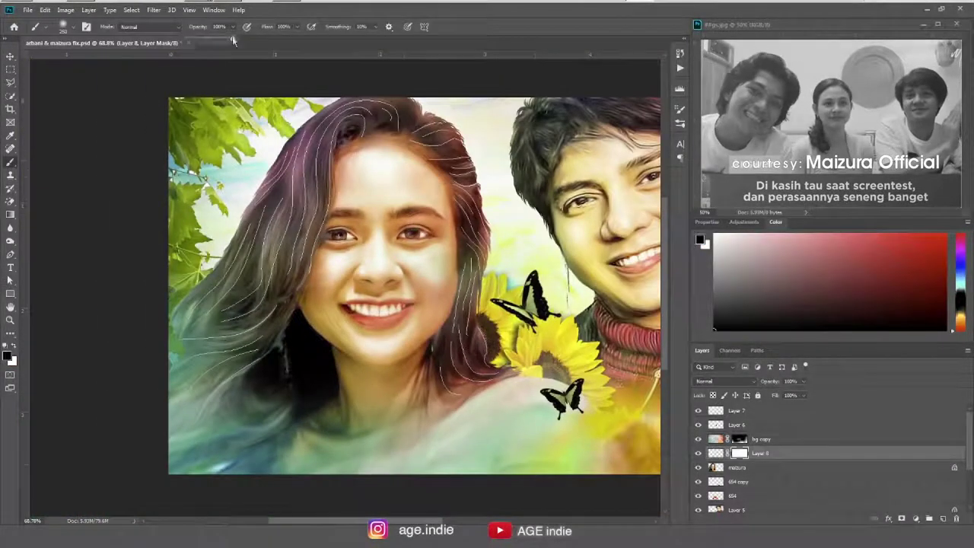
drag(487, 164, 449, 102)
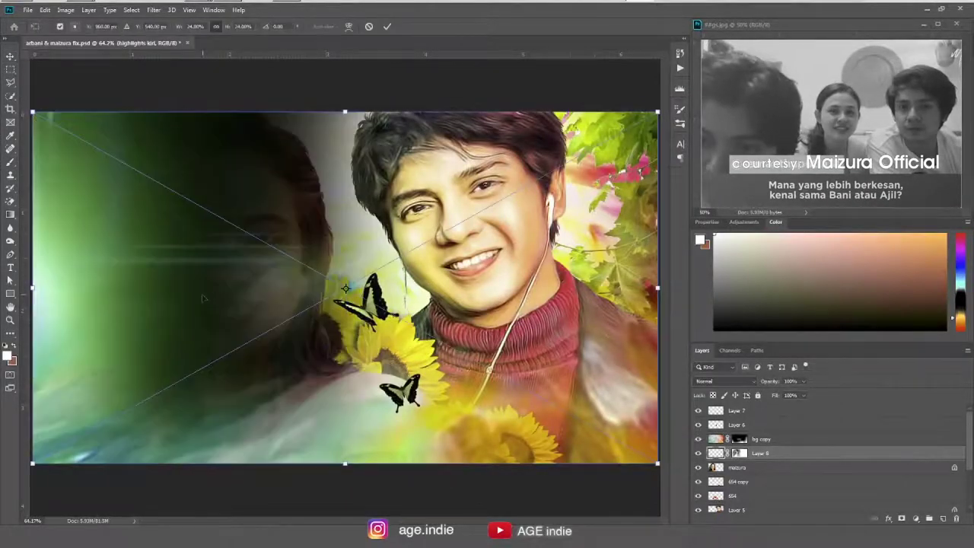
- Set the highlights kiri light leak to Screen and give it a layer mask, black brush ready
key(Return)
click(727, 381)
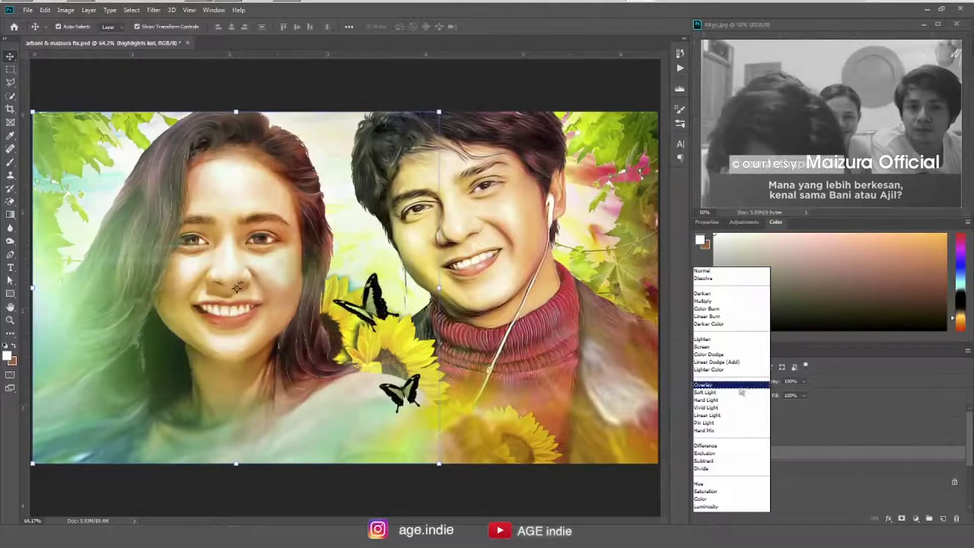
click(718, 347)
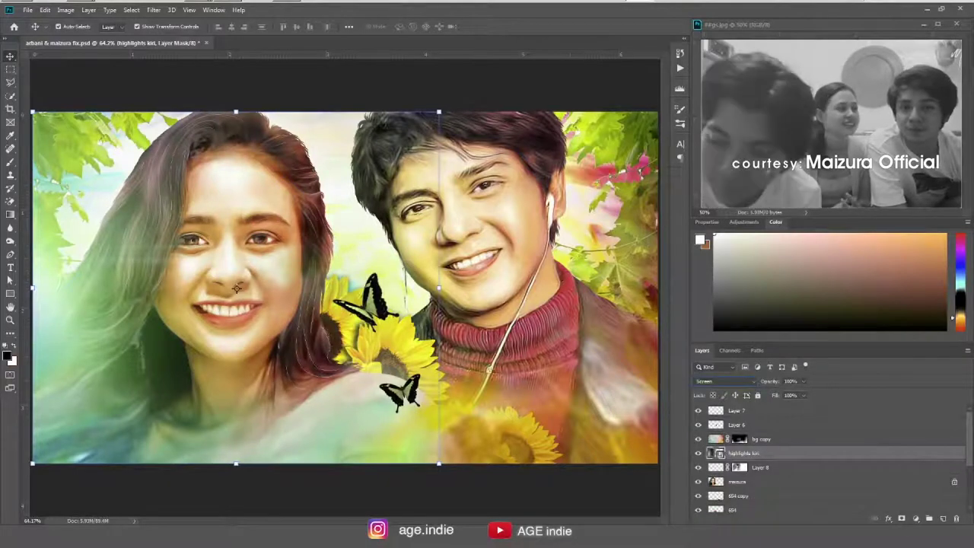
click(915, 518)
key(b)
key(d)
key(x)
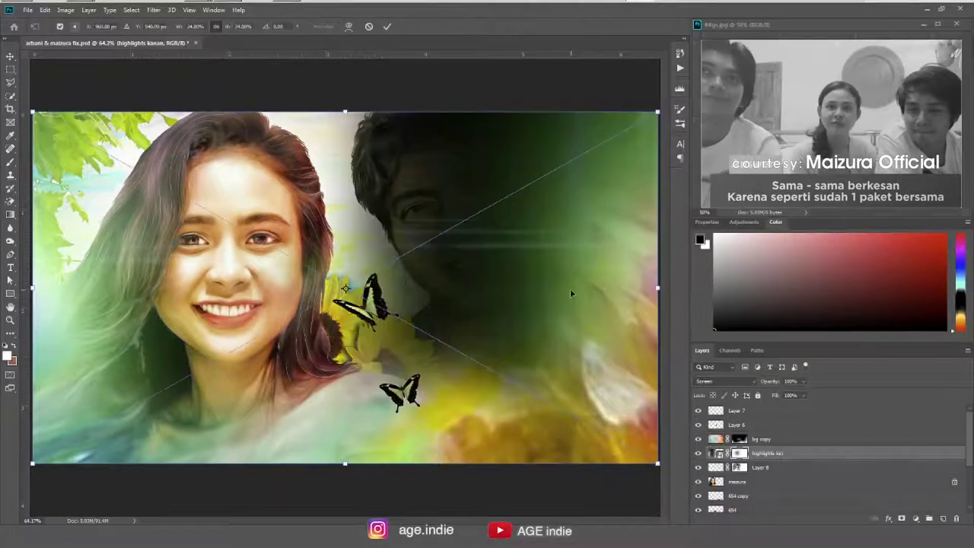
- Set the right-side highlights kanan light leak to Screen and commit its placement
click(723, 380)
click(718, 347)
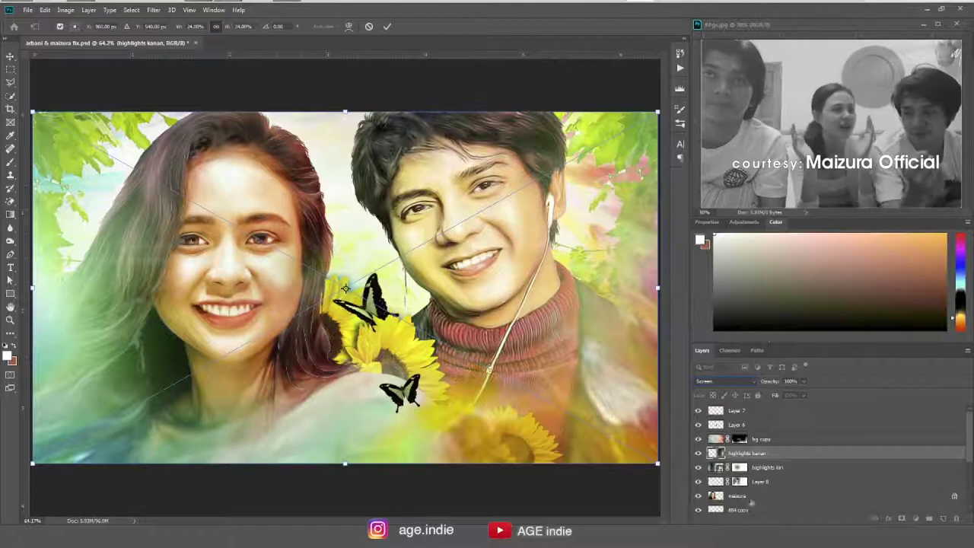
key(Return)
key(d)
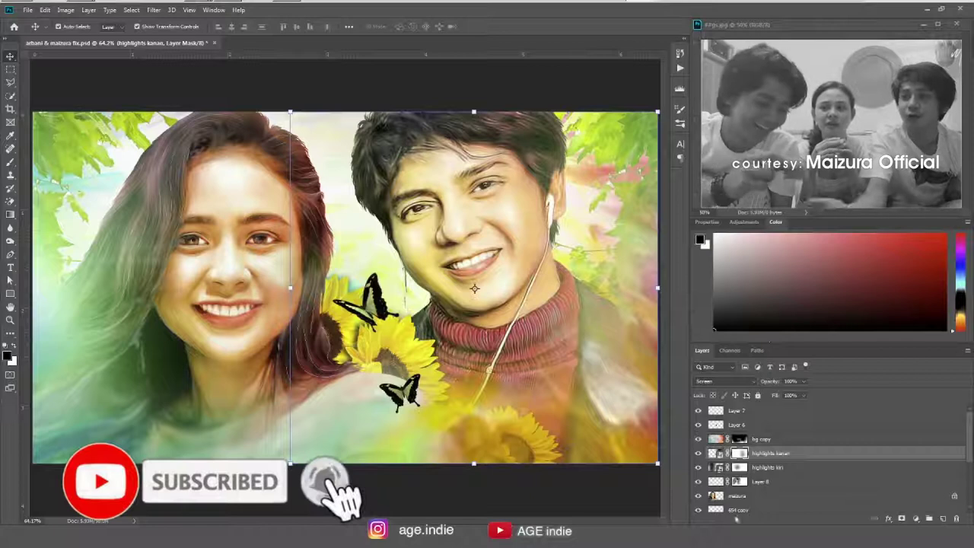
scroll(750, 488, down, 2)
scroll(750, 506, down, 1)
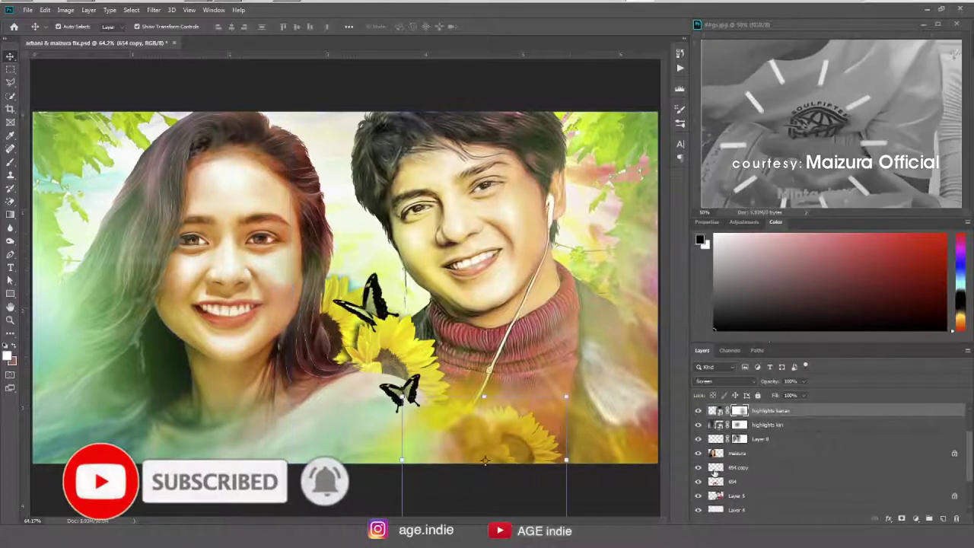
- Shift the lower highlights kiri light leak right and warp it to bend leftward
click(485, 460)
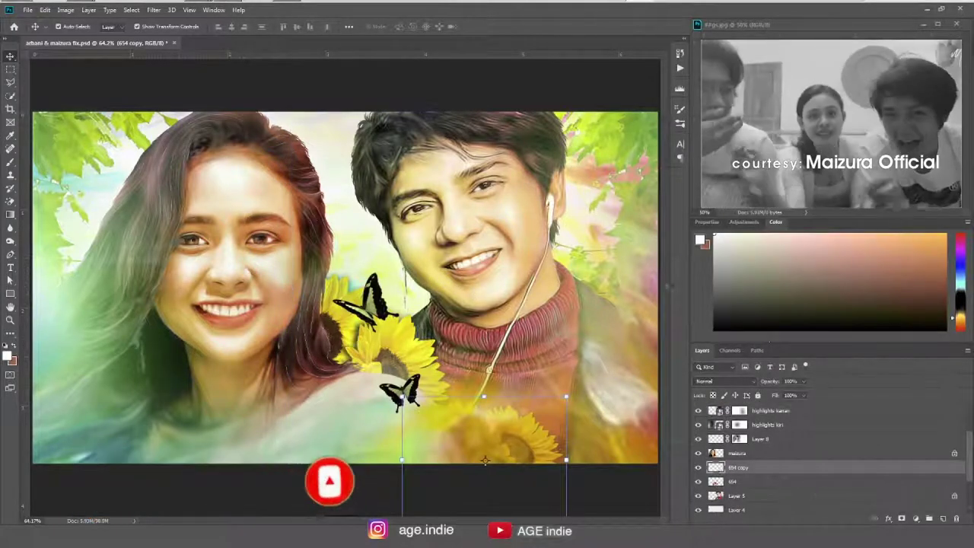
click(346, 288)
key(ctrl+t)
drag(345, 287, 659, 280)
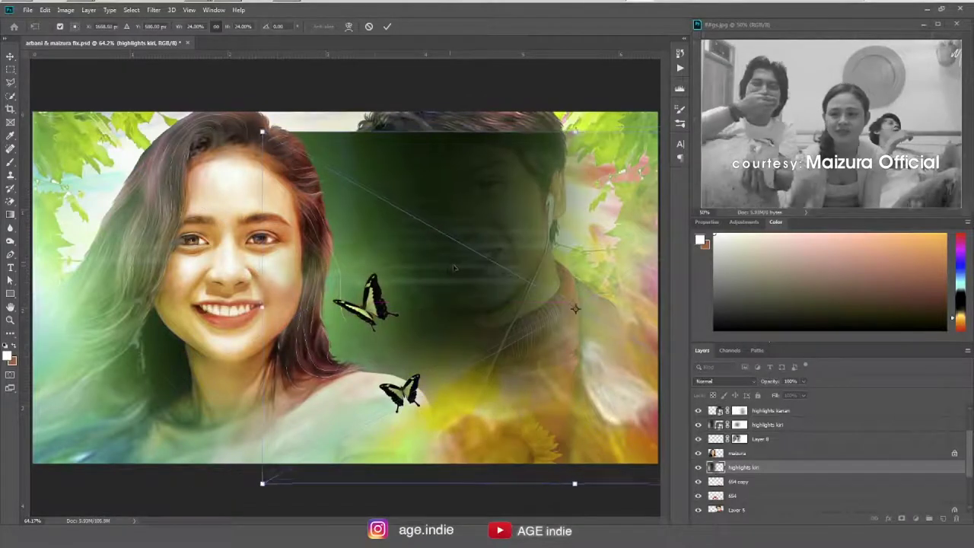
drag(559, 283, 579, 283)
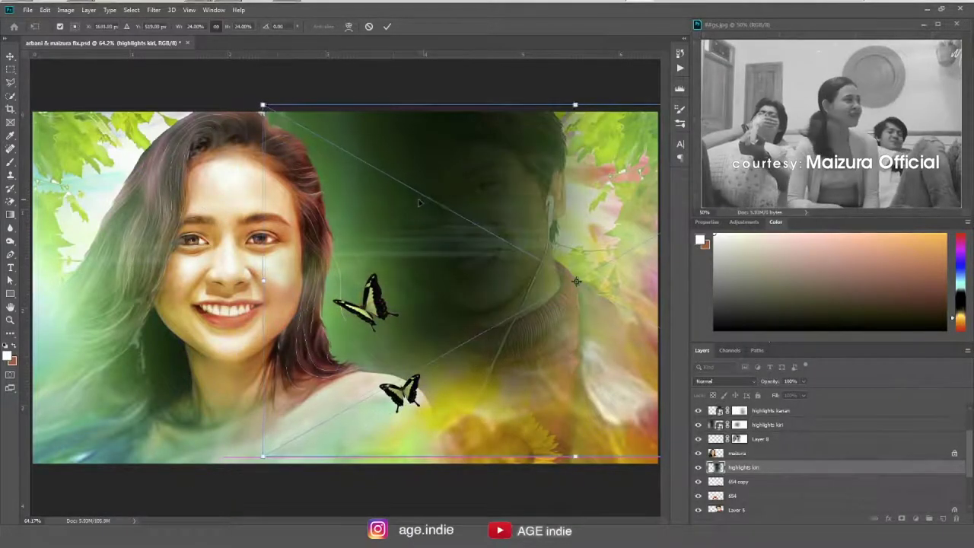
click(350, 26)
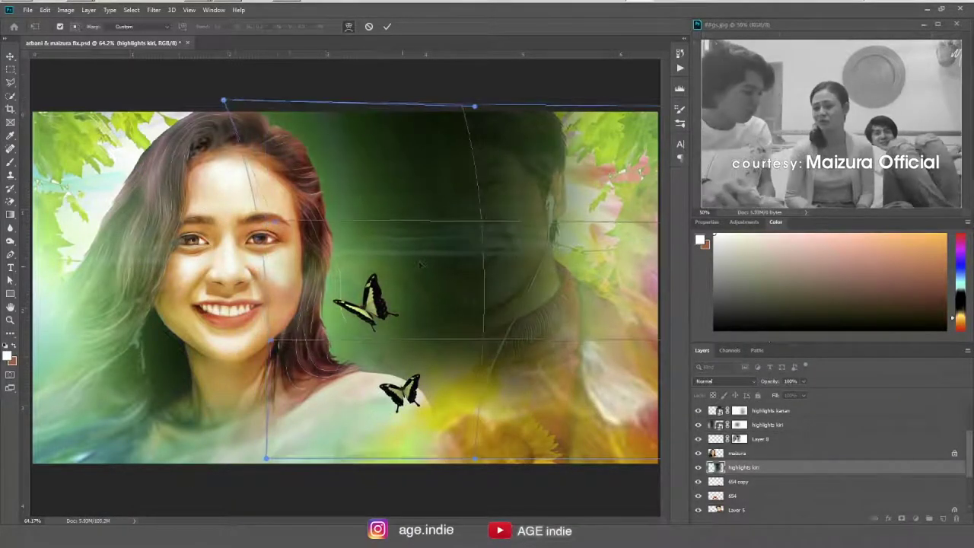
drag(517, 266, 451, 265)
key(Return)
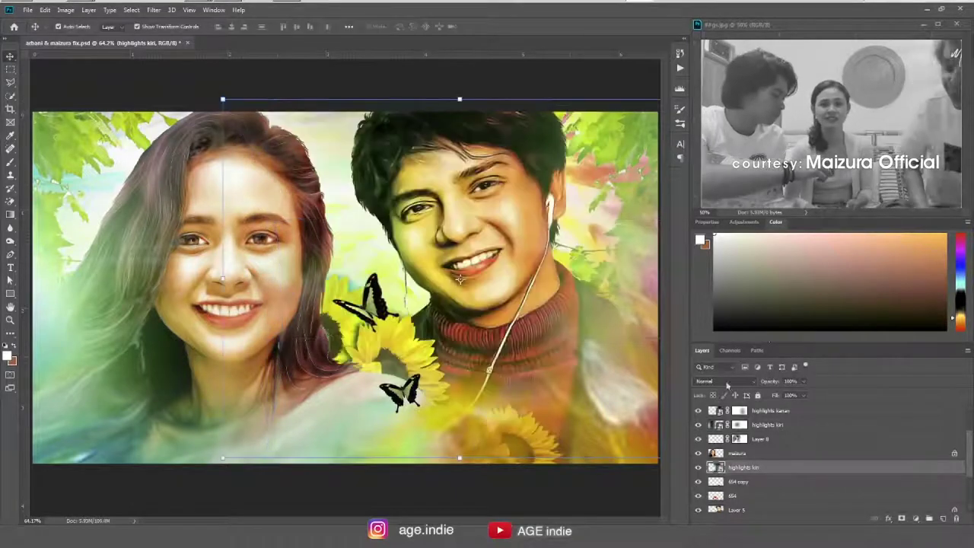
- Blend the warped light in Screen and mask its glow off the man's face
click(724, 381)
click(723, 346)
key(b)
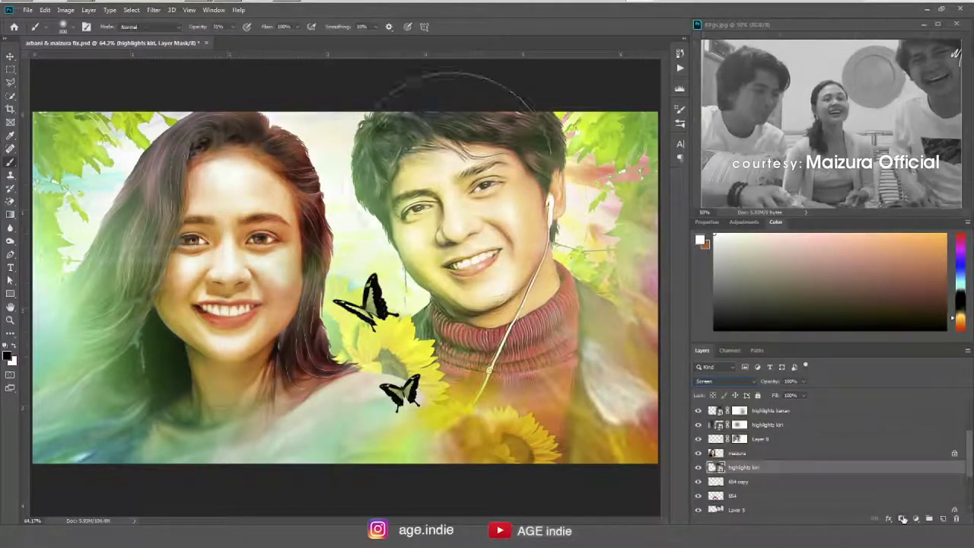
key(d)
key(v)
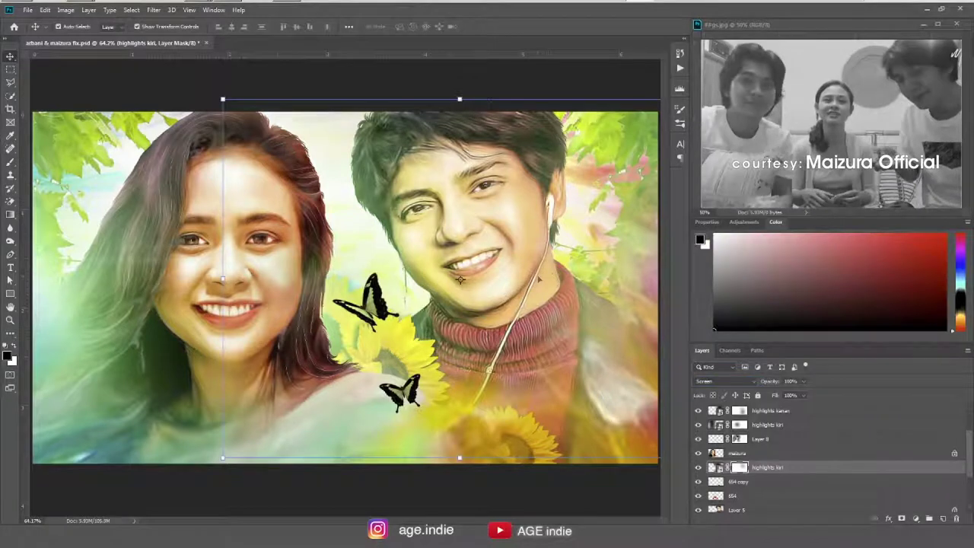
key(b)
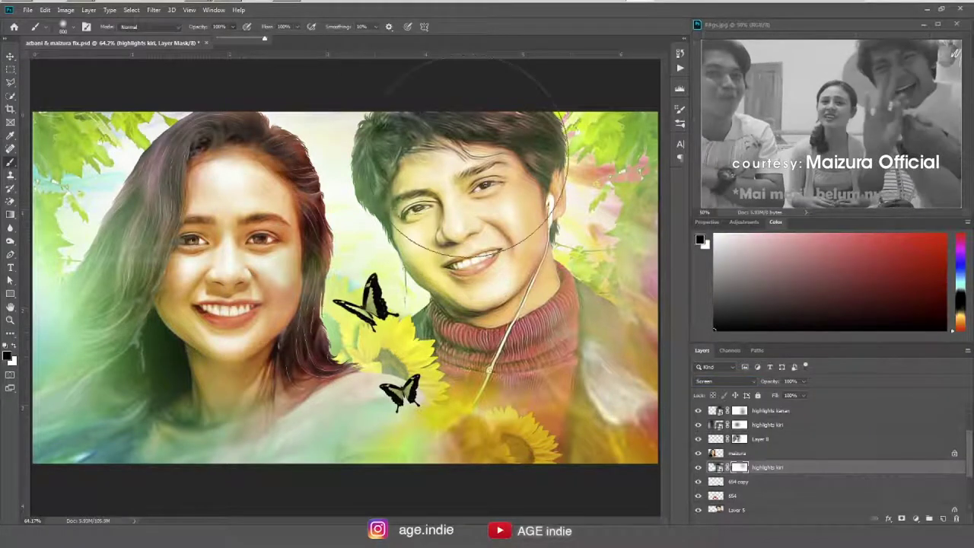
drag(476, 156, 446, 252)
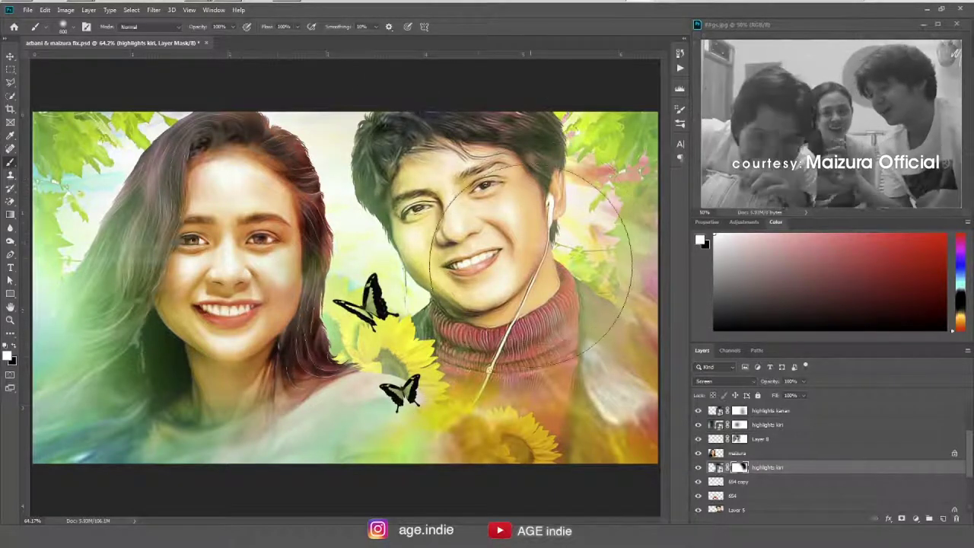
key(x)
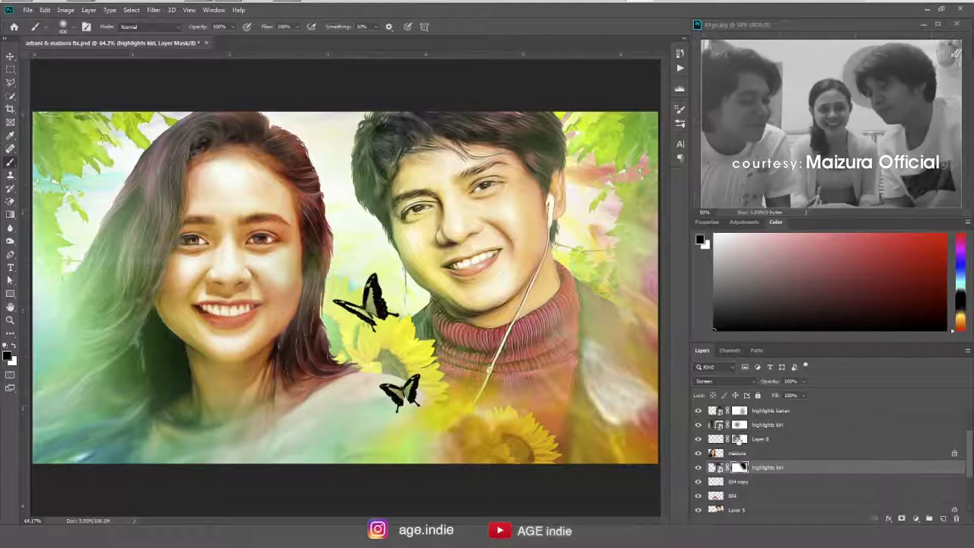
click(739, 412)
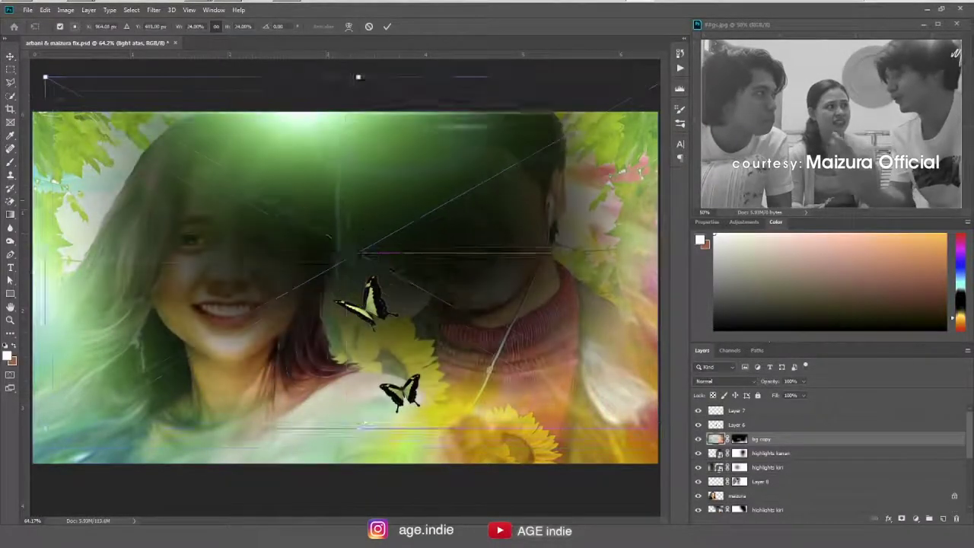
- Set the light atas layer to Screen, confirm its placement and prepare a mask
click(727, 381)
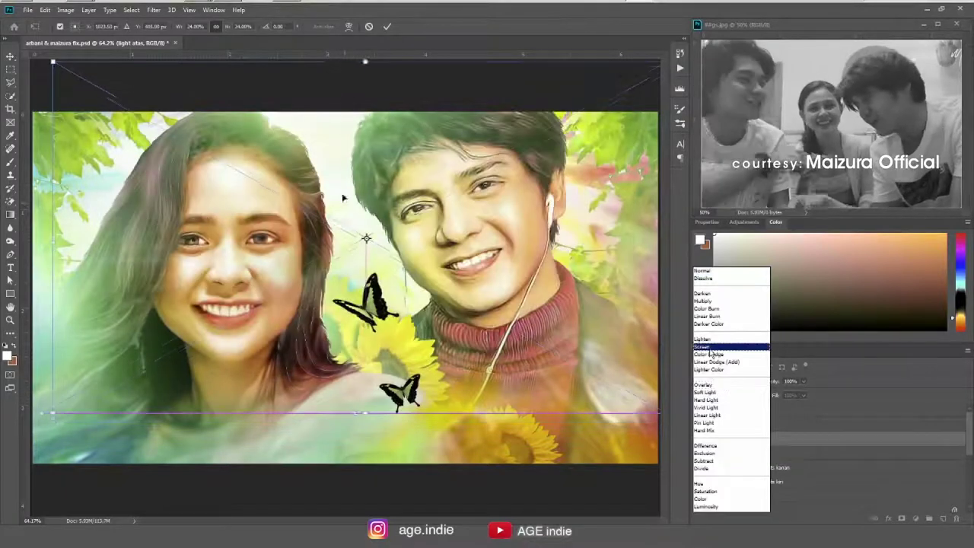
click(716, 351)
drag(363, 208, 354, 195)
key(Return)
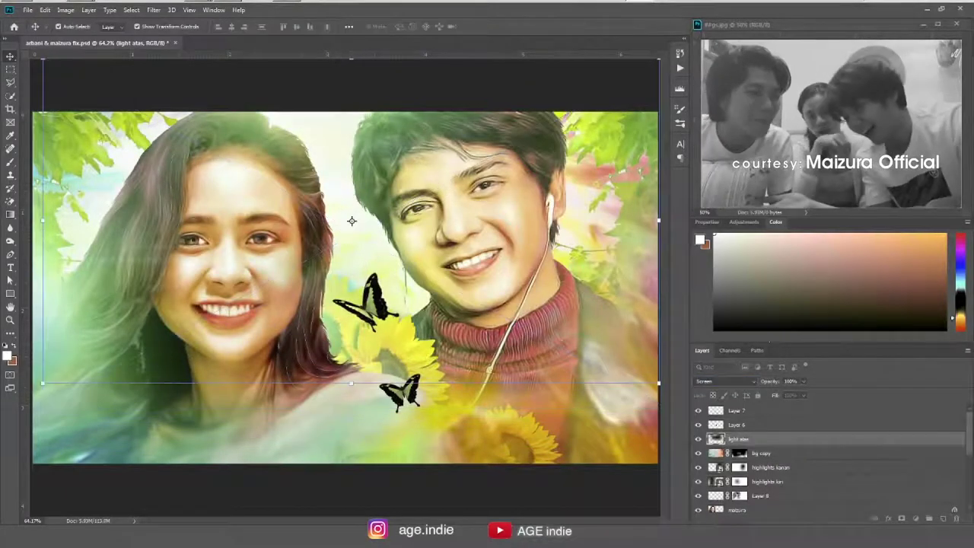
key(b)
key(d)
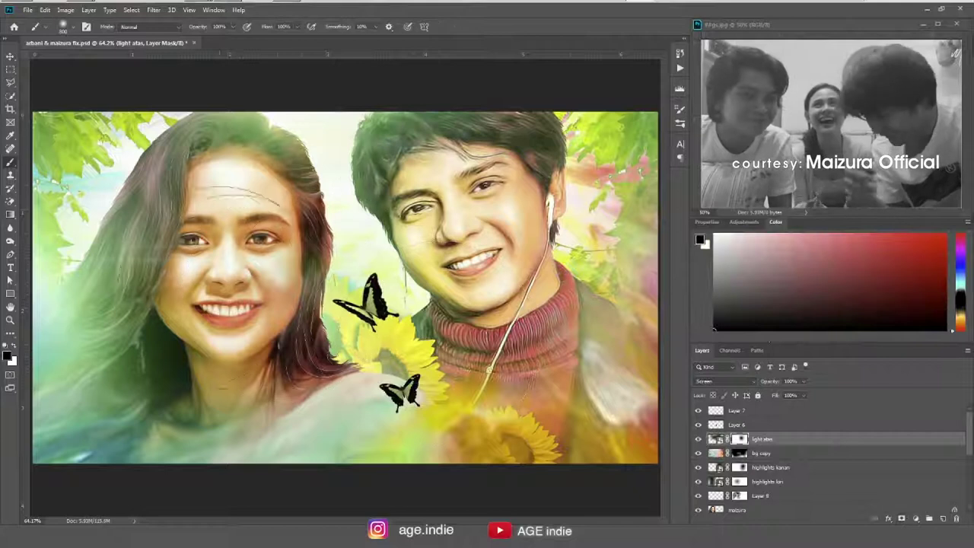
key(v)
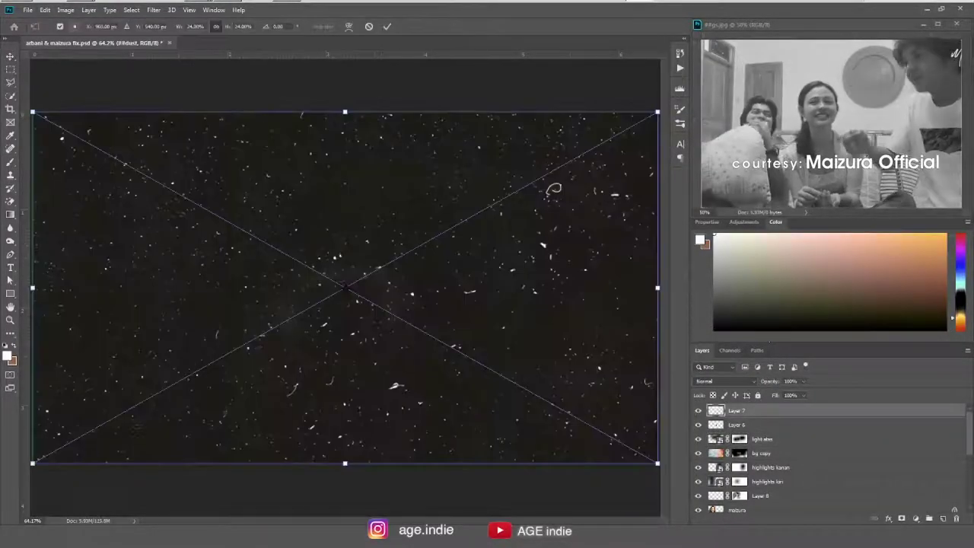
- Blend the ##dust overlay in Screen and mask it off the woman's and man's faces
click(723, 380)
click(727, 350)
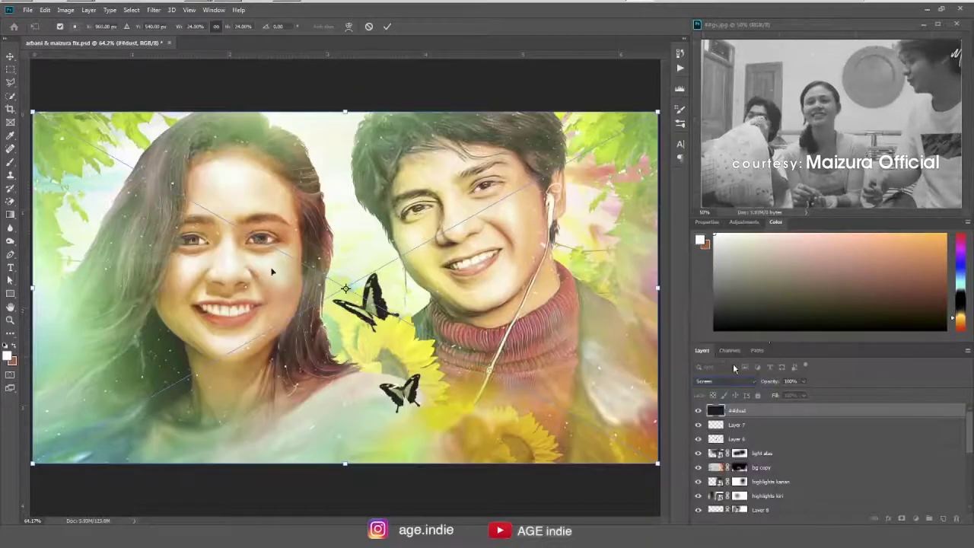
key(Return)
click(902, 518)
key(b)
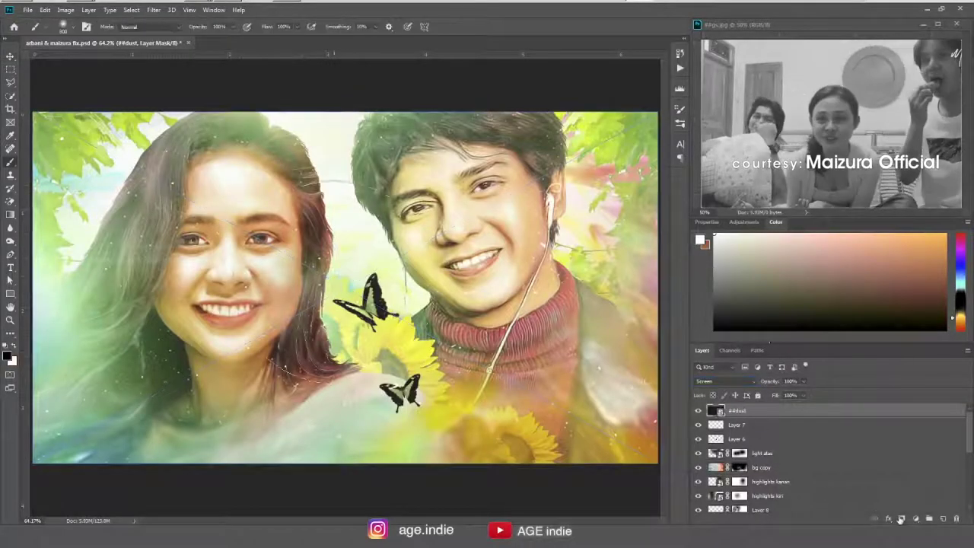
key(d)
drag(232, 213, 240, 289)
drag(480, 244, 496, 259)
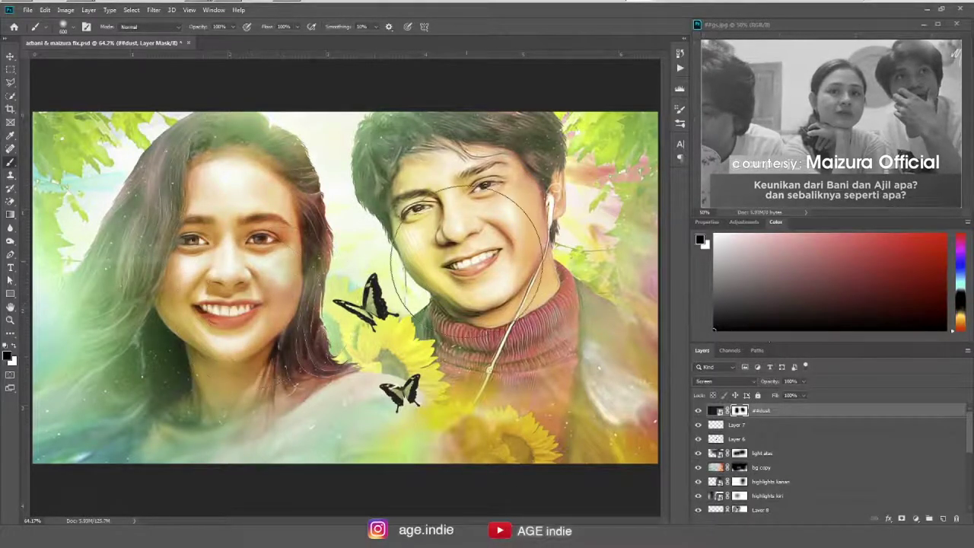
- Apply a 2.0 px Gaussian Blur to the lower butterfly on Layer 7
key(v)
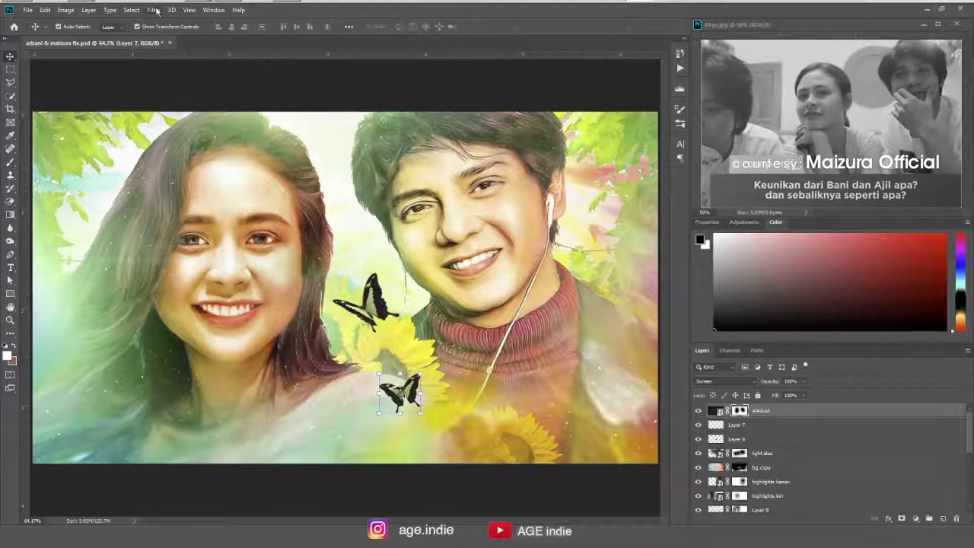
click(154, 10)
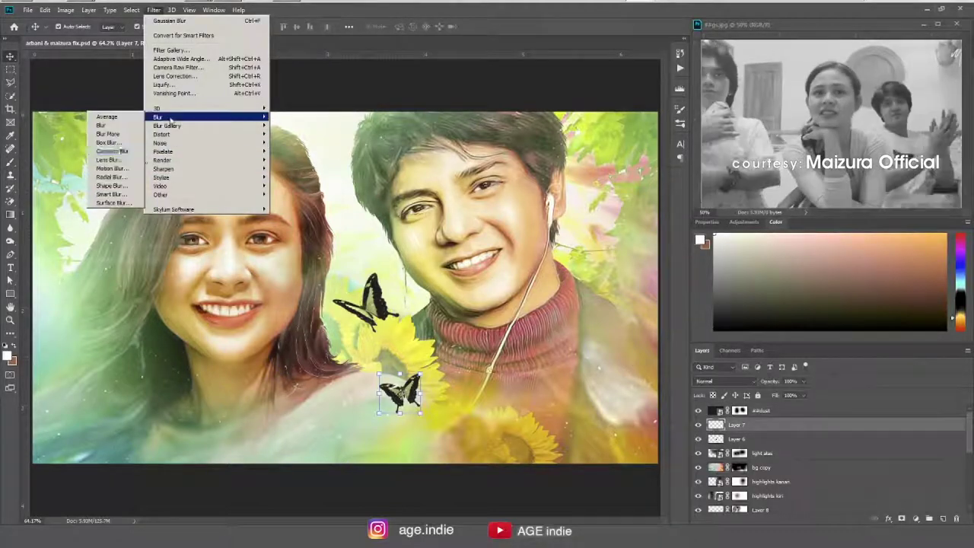
click(111, 150)
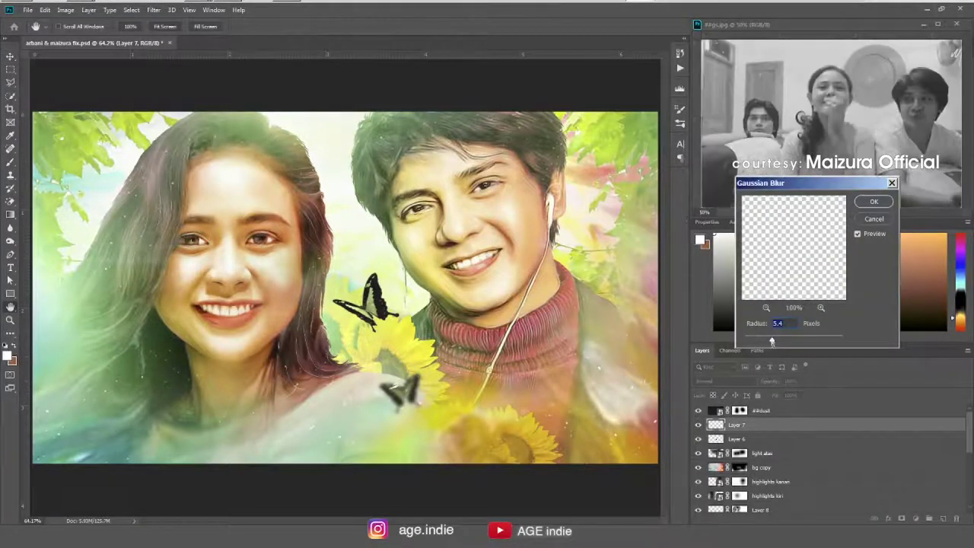
click(874, 202)
click(369, 300)
click(154, 10)
click(155, 23)
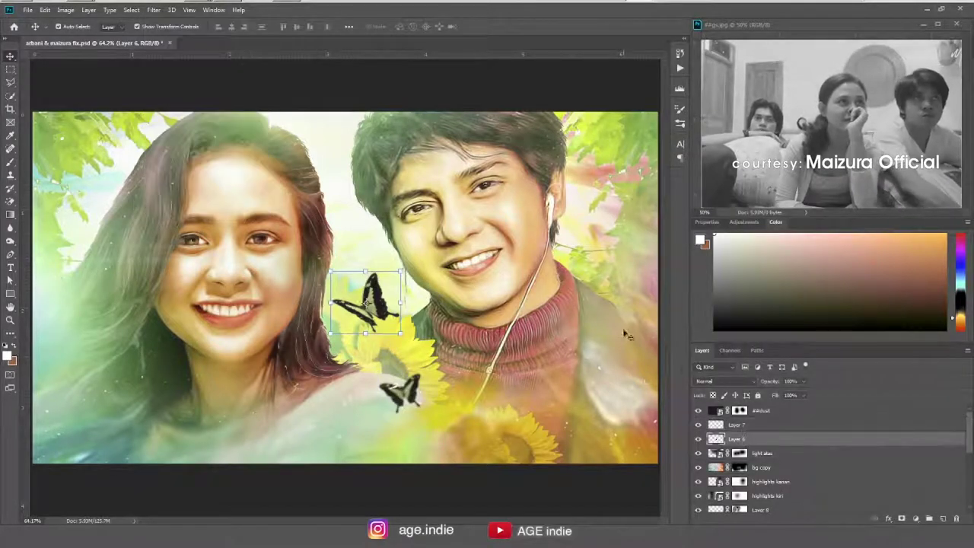
- Flatten the artwork and apply HDR Toning to the whole image
click(66, 10)
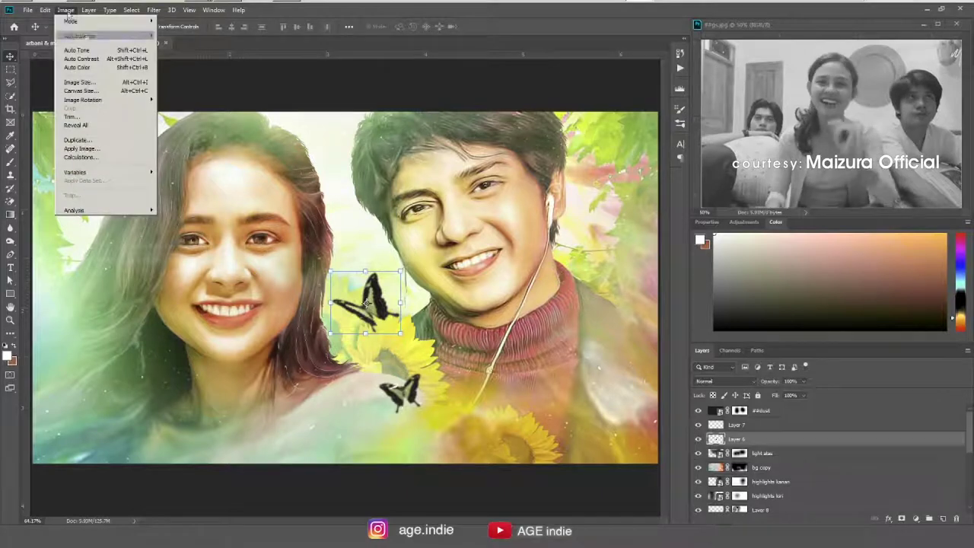
key(Escape)
click(761, 410)
click(66, 9)
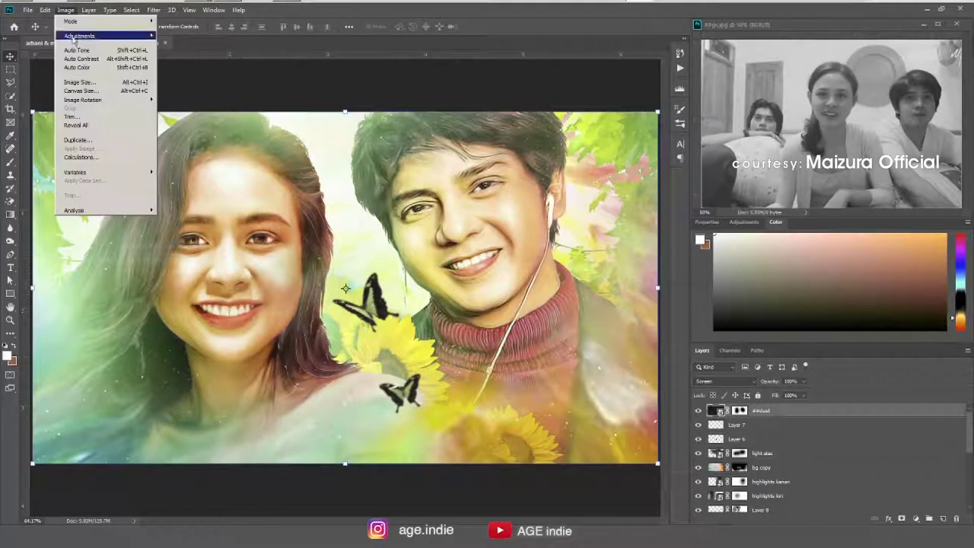
click(242, 202)
click(530, 309)
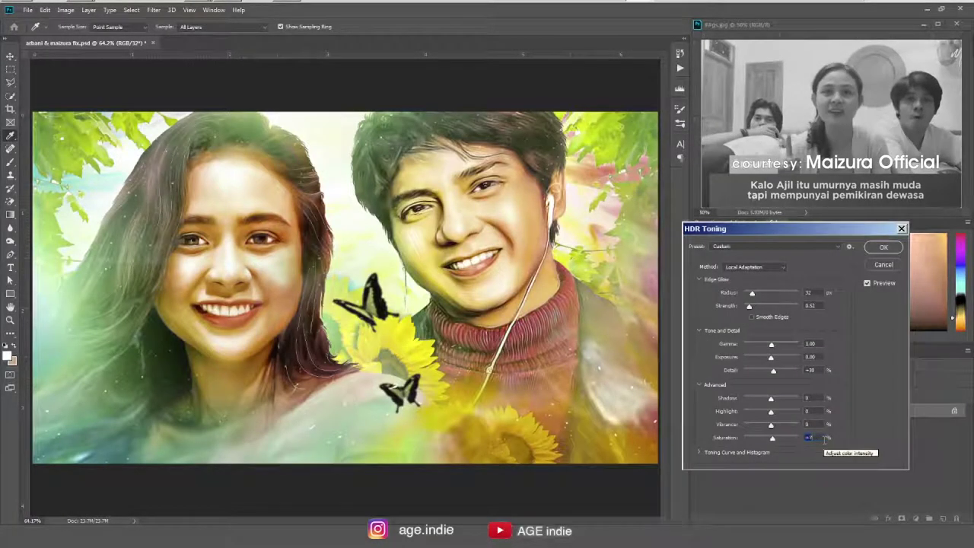
click(884, 246)
- Raise the contrast to +24 with the Camera Raw Filter
click(153, 10)
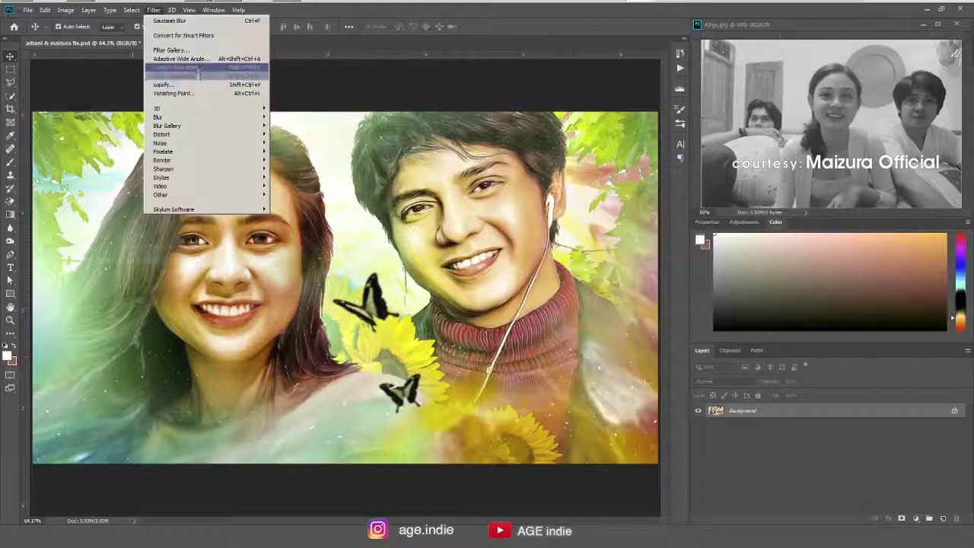
click(199, 69)
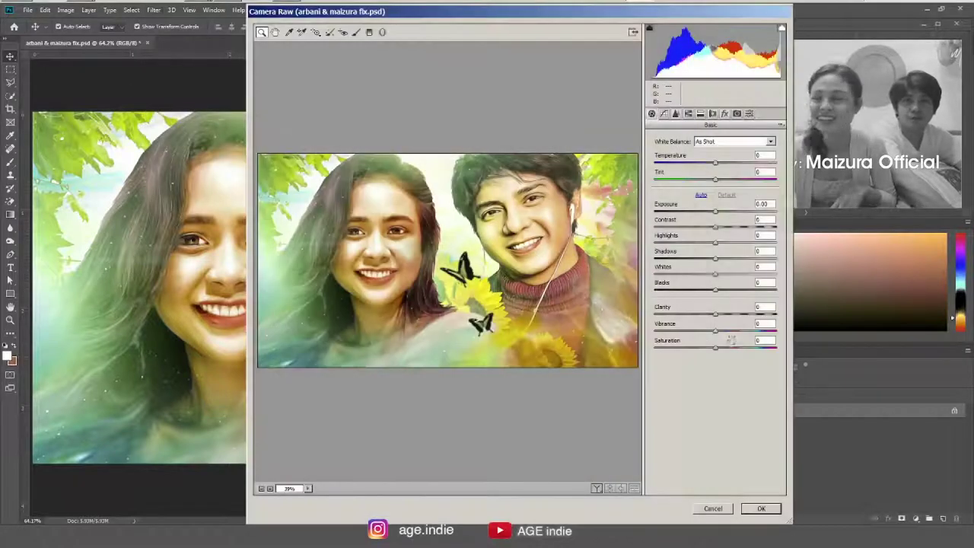
drag(716, 227, 730, 227)
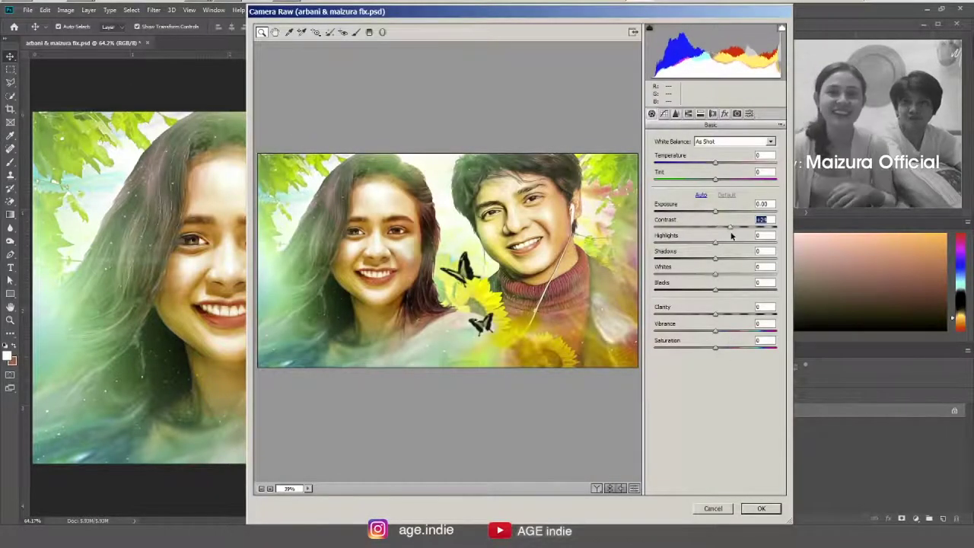
click(761, 509)
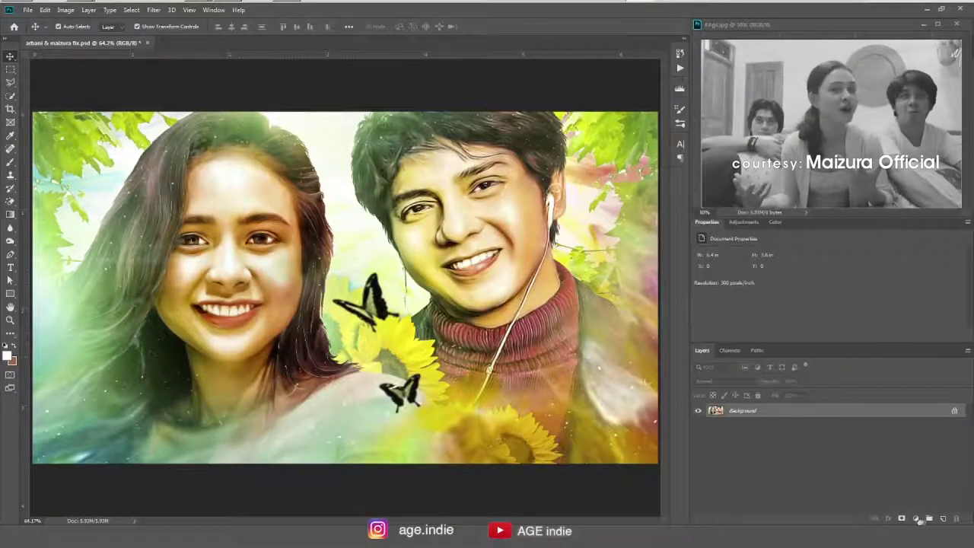
- Add a Color Lookup grade using 2Strip.look at reduced strength, then flatten the image
click(916, 519)
click(890, 462)
click(769, 256)
click(753, 35)
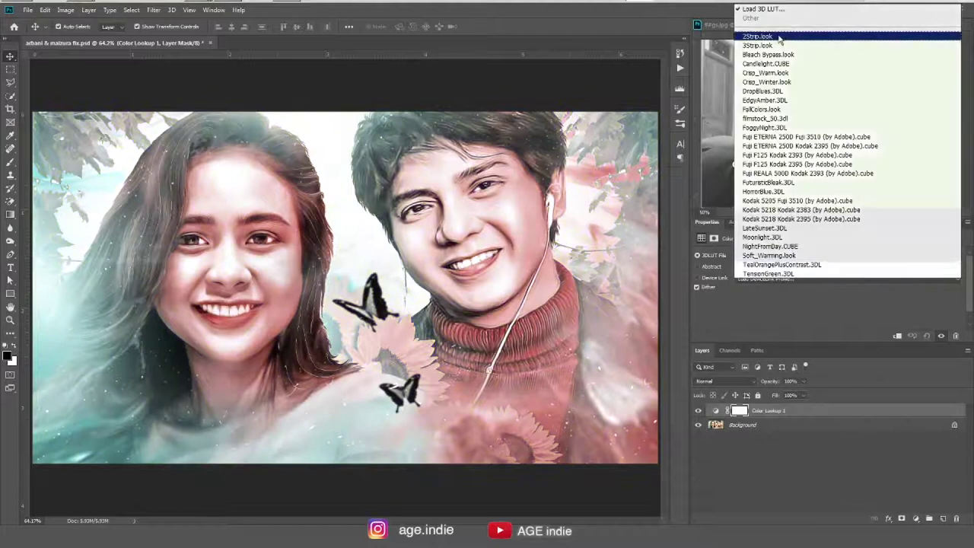
drag(770, 381, 766, 388)
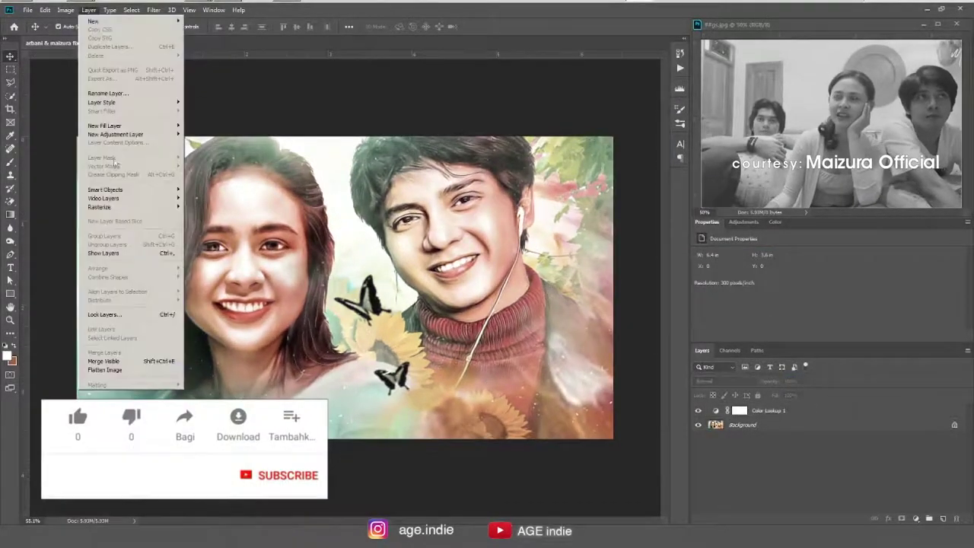
click(104, 369)
- Boost Vibrance to +39 and inspect the woman's face at 100% zoom
click(65, 9)
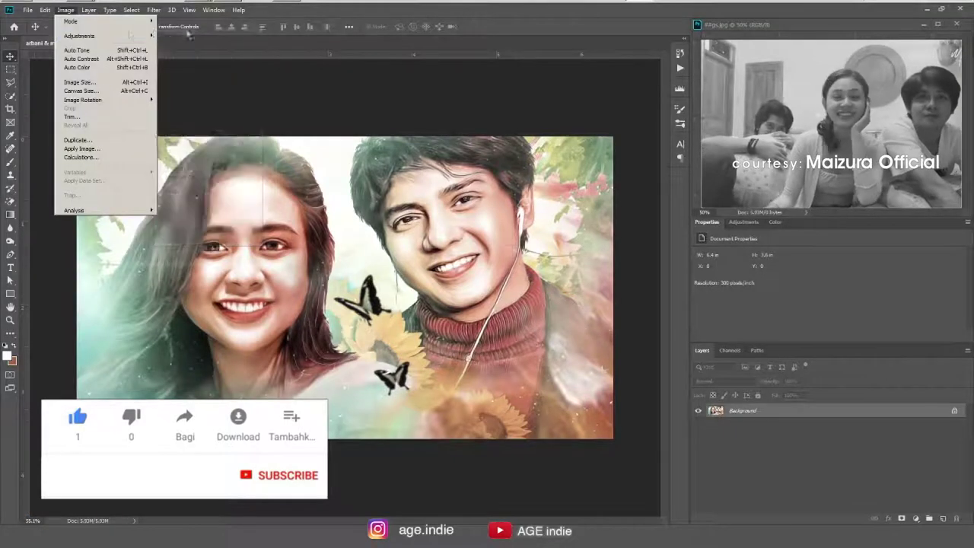
click(190, 81)
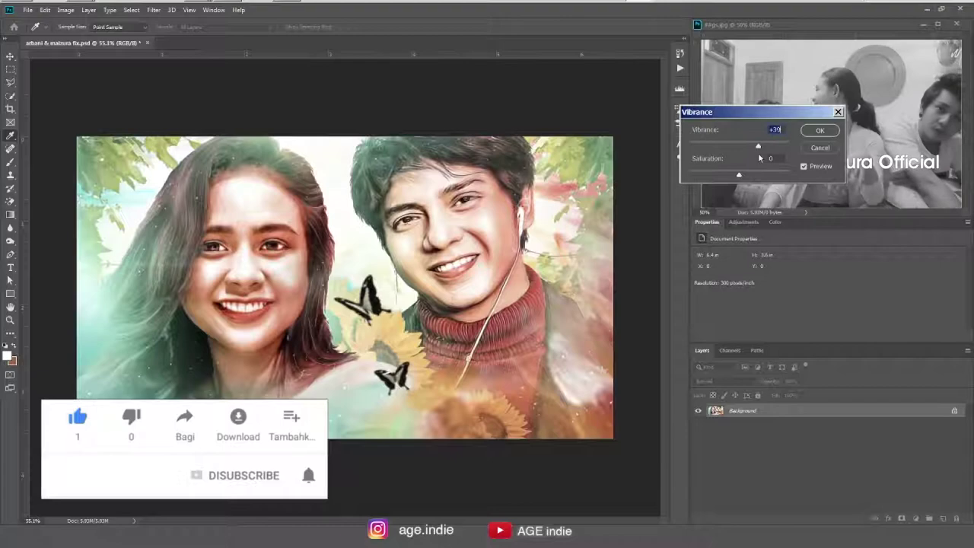
key(Return)
key(ctrl+1)
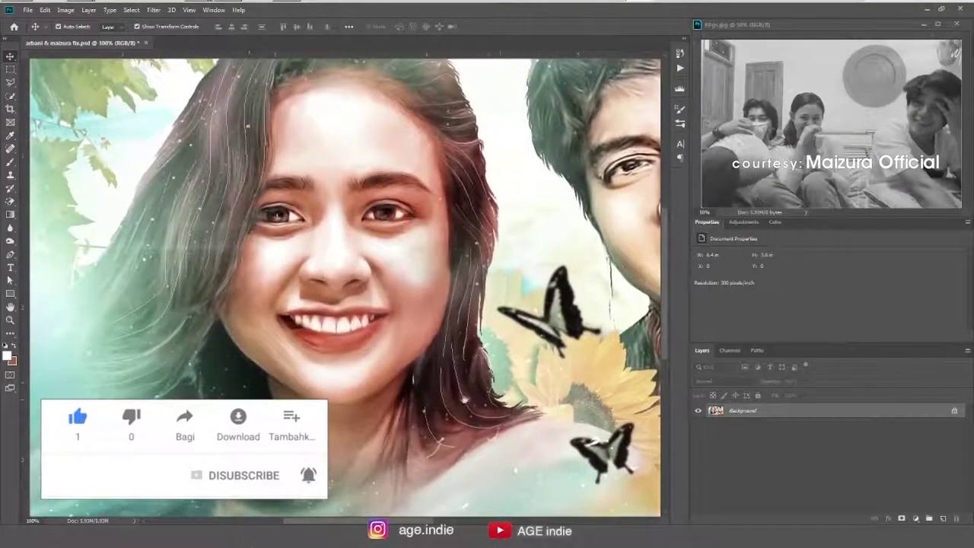
scroll(601, 389, down, 3)
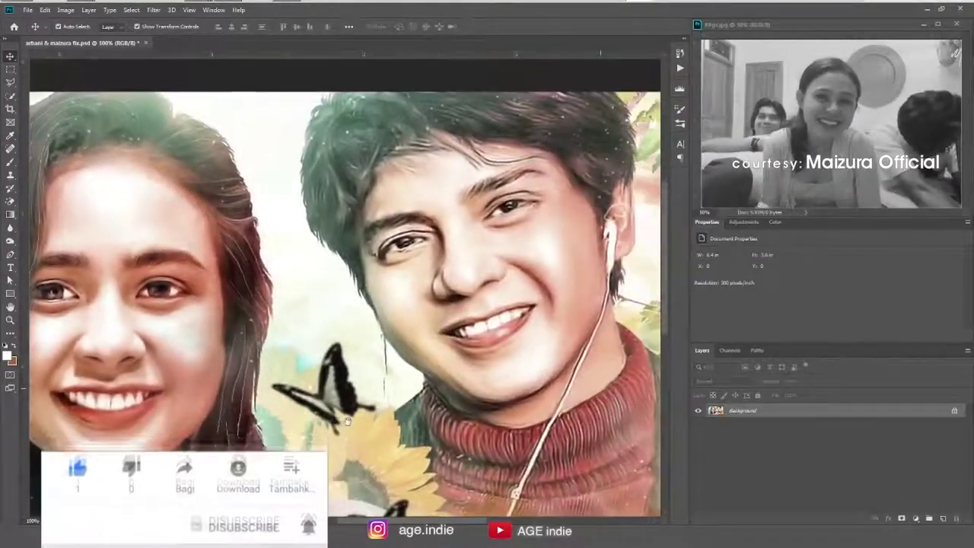
scroll(470, 429, down, 3)
scroll(469, 429, up, 1)
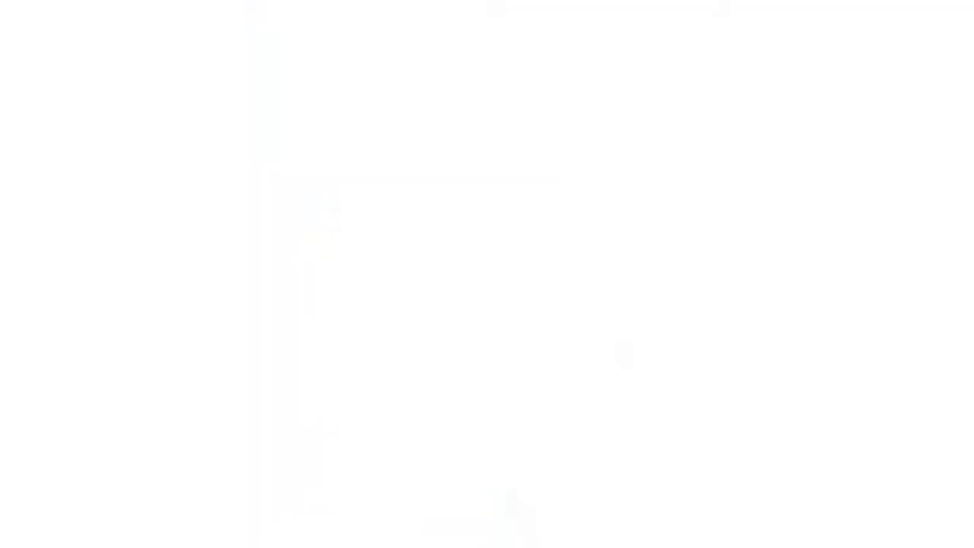